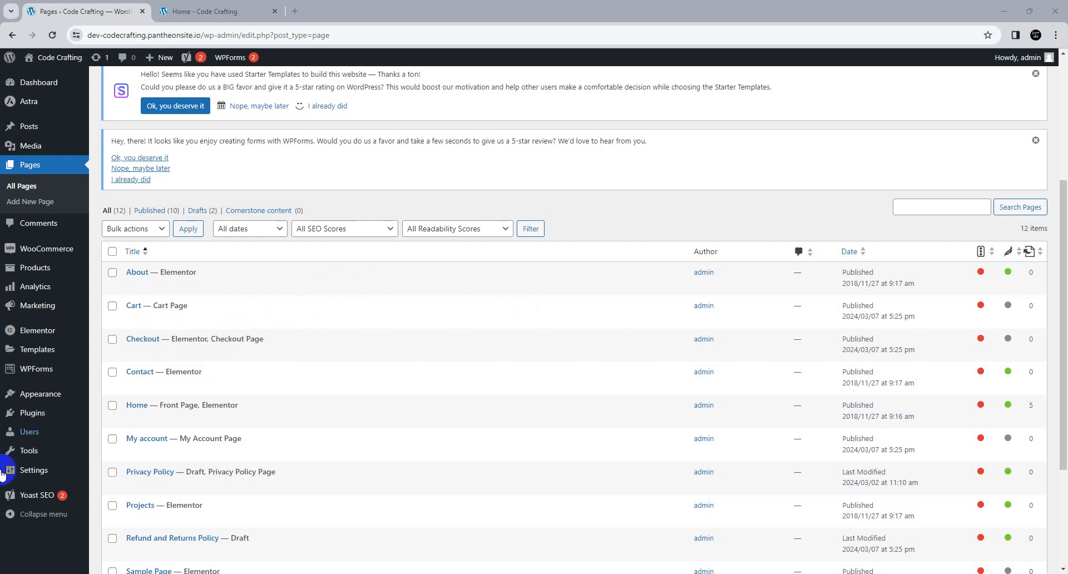
Open the list of installed plugins and check the status of the Elementor plugin
{"action": "mouse_move", "coordinate": [42, 412]}
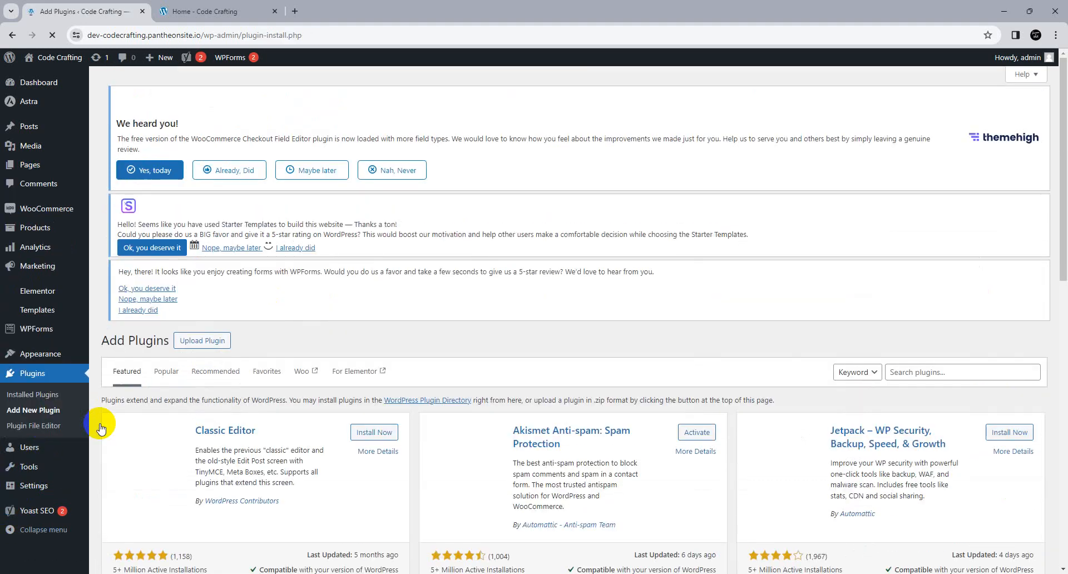
{"action": "left_click", "coordinate": [65, 398]}
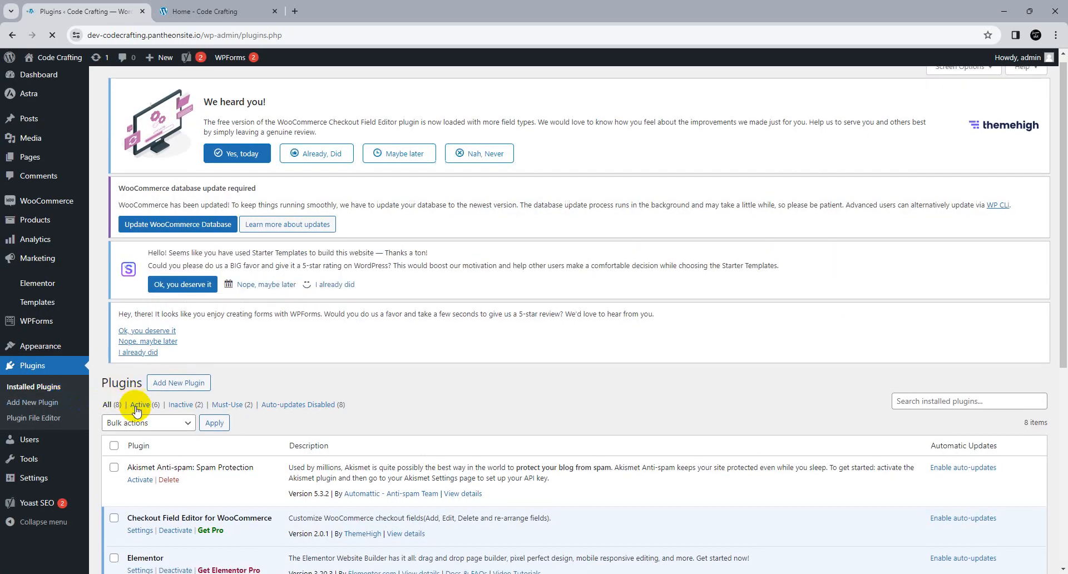
{"action": "scroll", "coordinate": [136, 406], "scroll_direction": "down", "scroll_amount": 4}
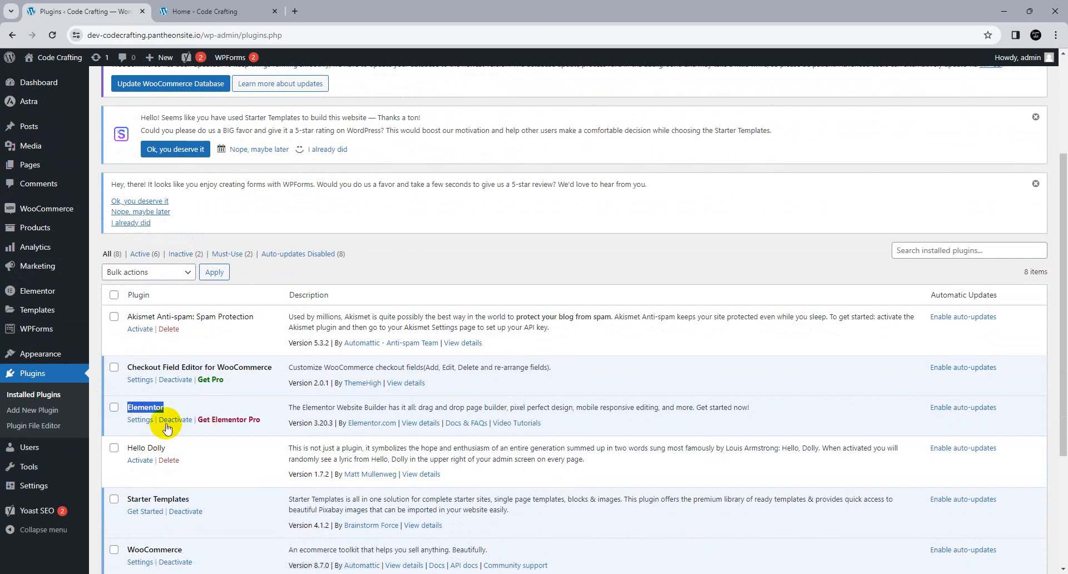
Search the plugin directory for "header & footer" to add a new plugin
{"action": "scroll", "coordinate": [156, 361], "scroll_direction": "up", "scroll_amount": 3}
{"action": "left_click", "coordinate": [177, 87]}
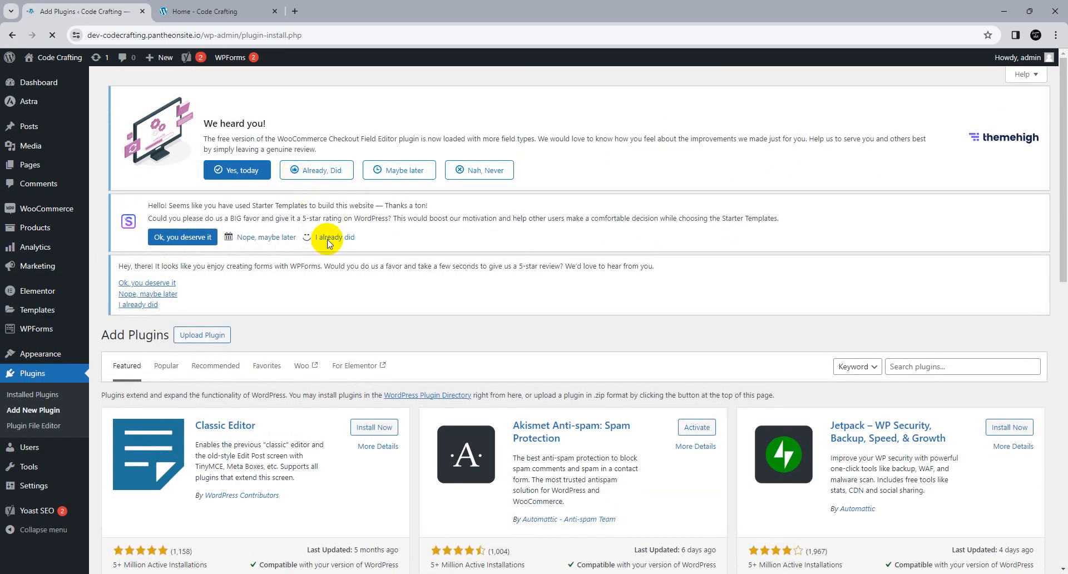
{"action": "scroll", "coordinate": [878, 184], "scroll_direction": "down", "scroll_amount": 4}
{"action": "left_click", "coordinate": [921, 197]}
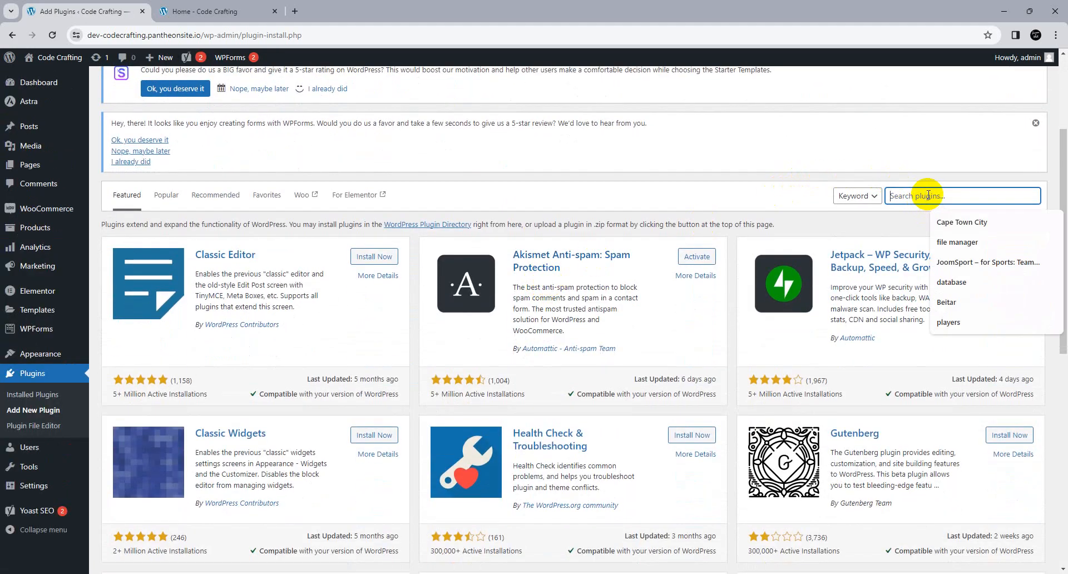
{"action": "type", "text": "header & footer"}
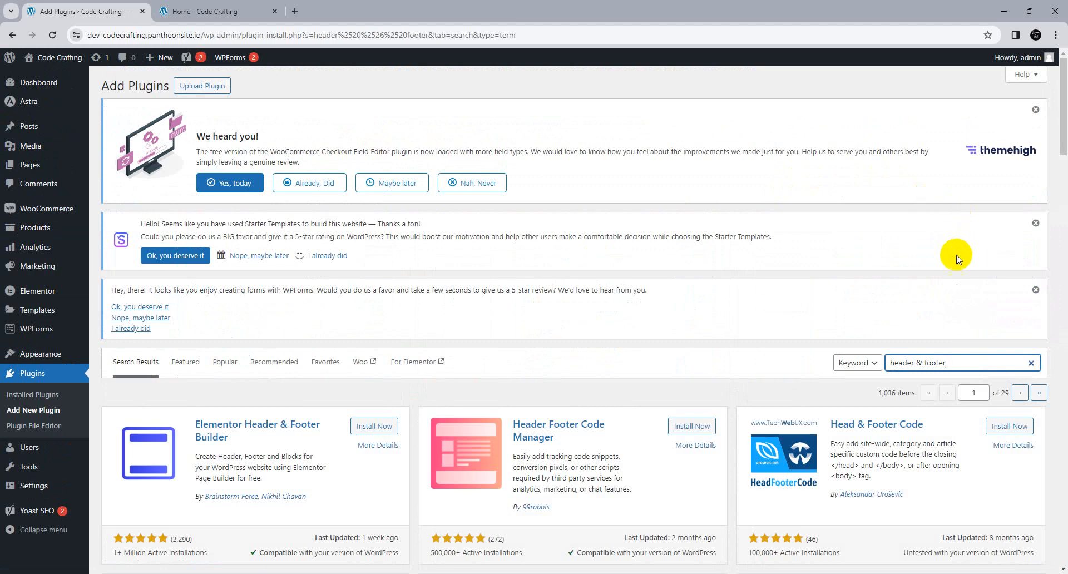
Install and activate the Elementor Header & Footer Builder plugin and locate it in the installed plugins list
{"action": "scroll", "coordinate": [920, 334], "scroll_direction": "down", "scroll_amount": 1}
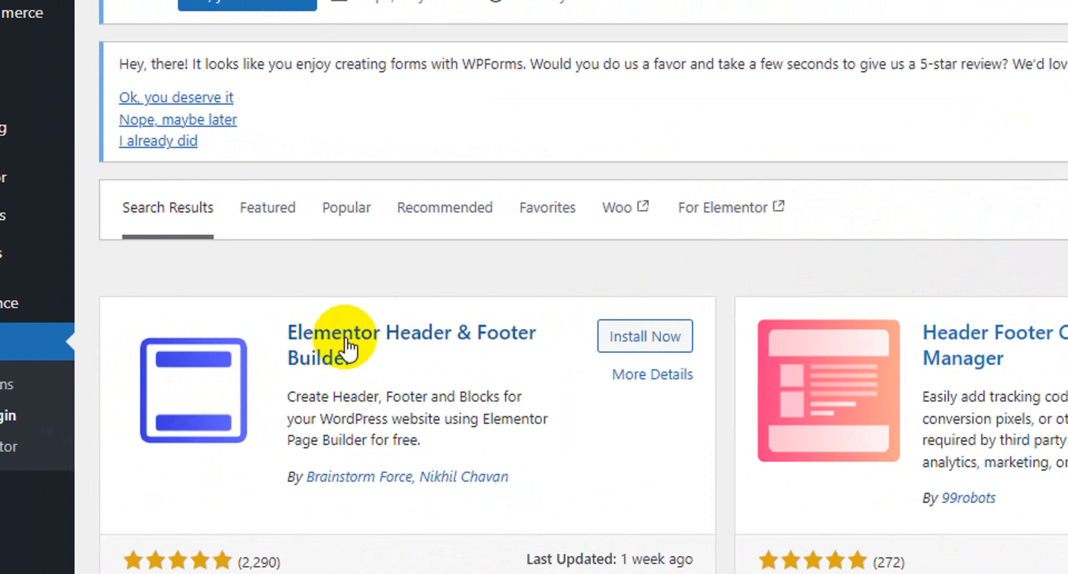
{"action": "left_click", "coordinate": [626, 342]}
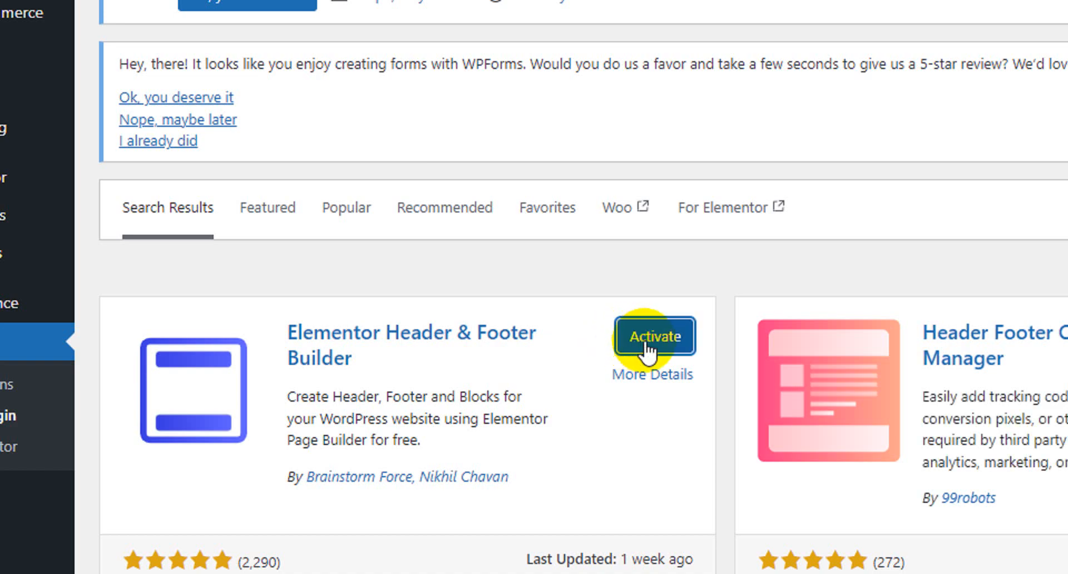
{"action": "left_click", "coordinate": [649, 351]}
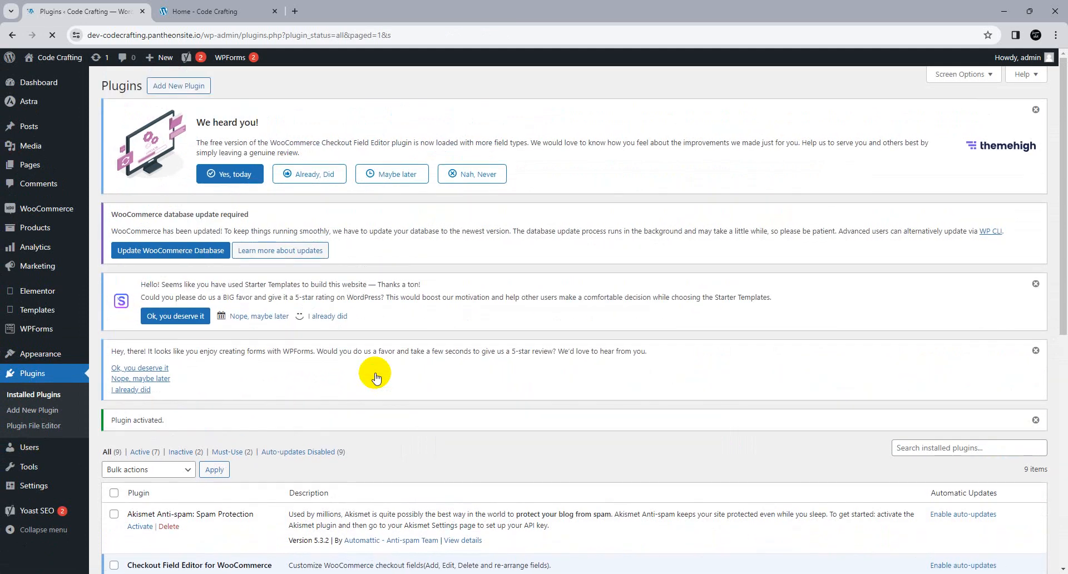
{"action": "scroll", "coordinate": [500, 353], "scroll_direction": "down", "scroll_amount": 4}
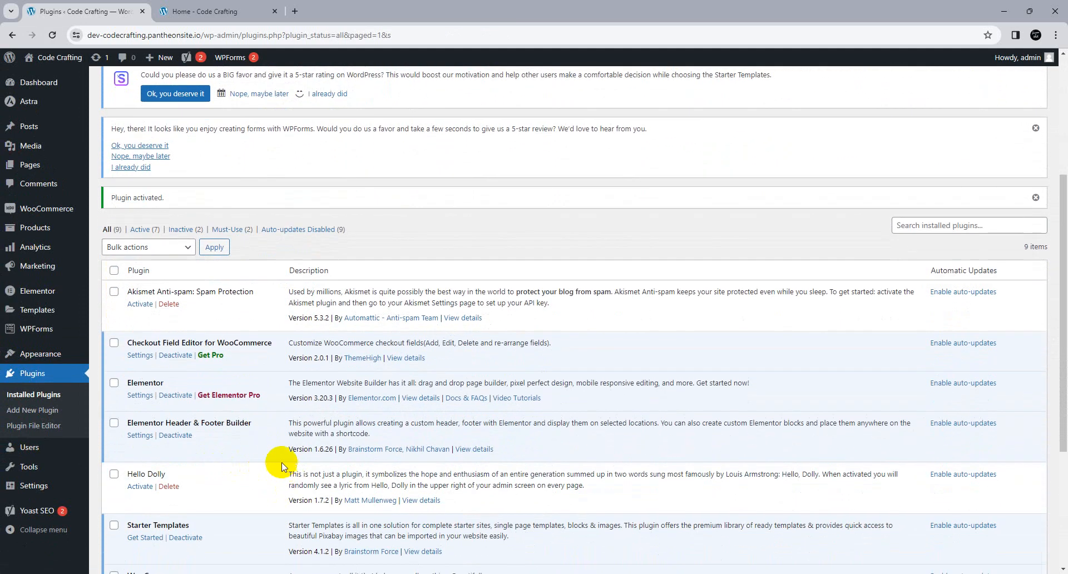
{"action": "triple_click", "coordinate": [186, 425]}
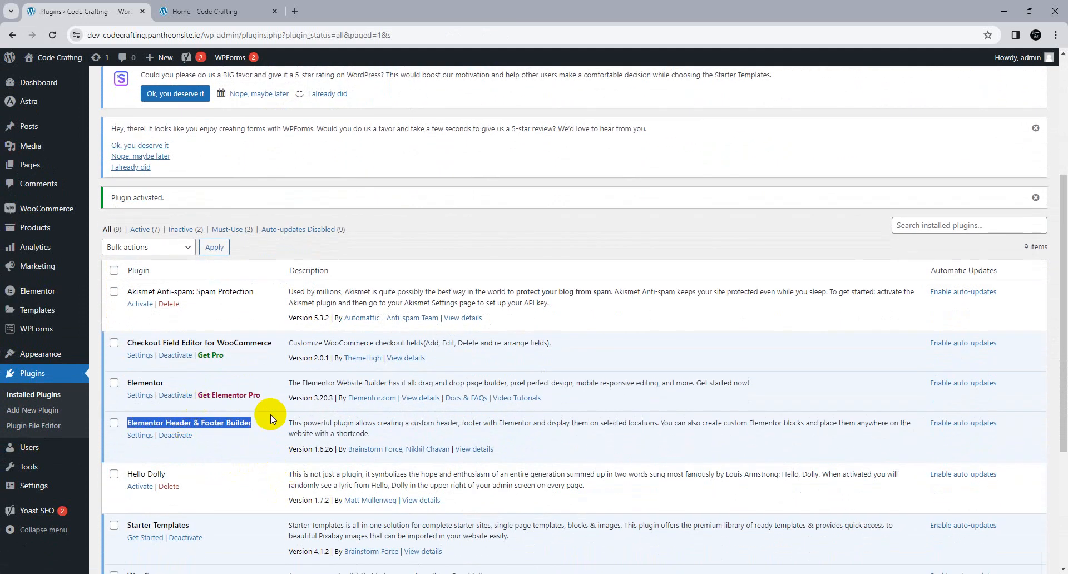
Start a new template in Elementor Header & Footer Builder, skipping the introductory survey after picking Beginner as the WordPress experience level
{"action": "mouse_move", "coordinate": [32, 357]}
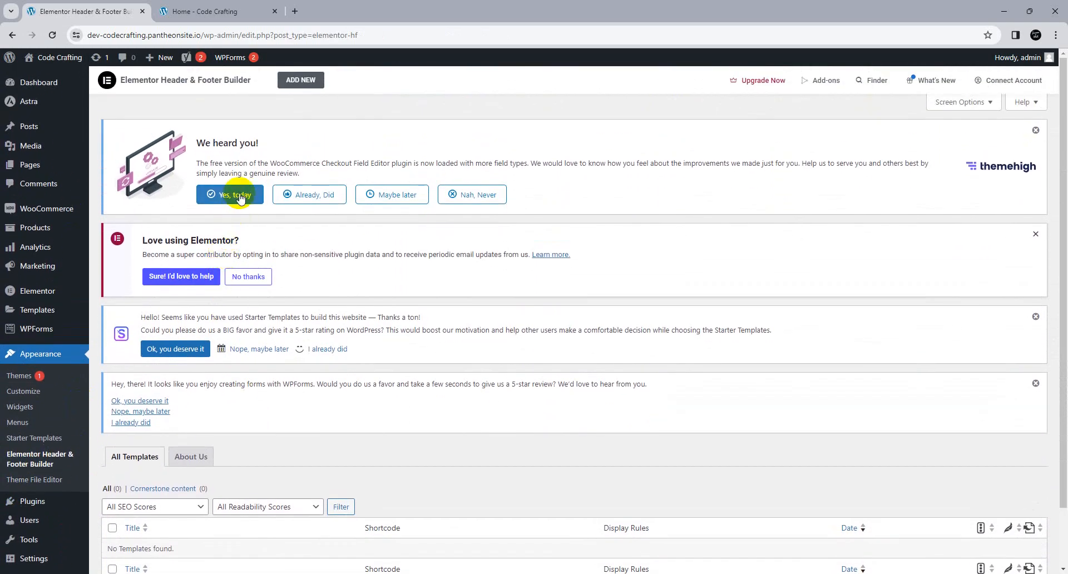
{"action": "left_click", "coordinate": [301, 79]}
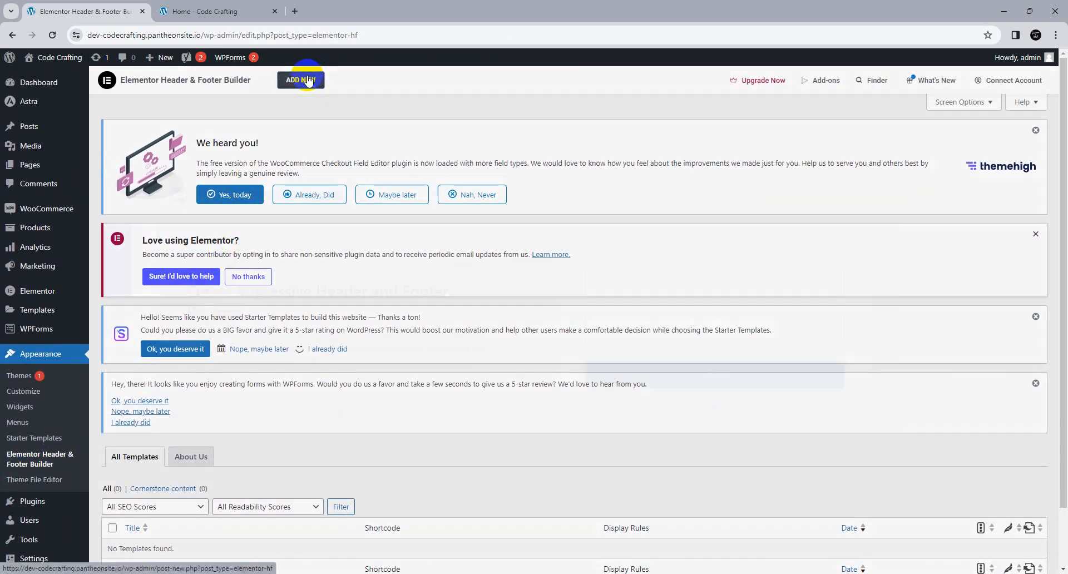
{"action": "left_click", "coordinate": [685, 283]}
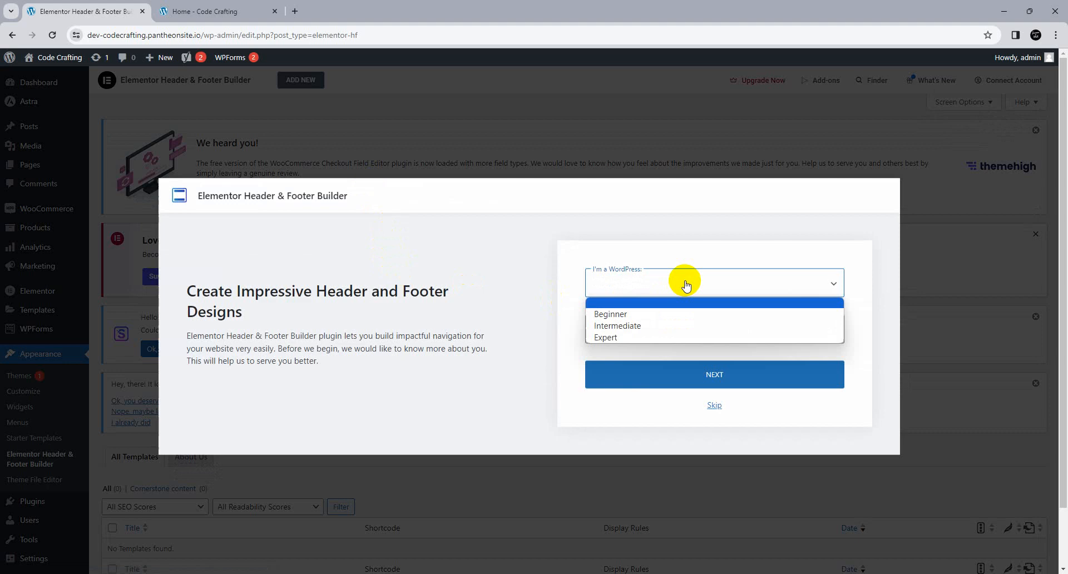
{"action": "left_click", "coordinate": [633, 313]}
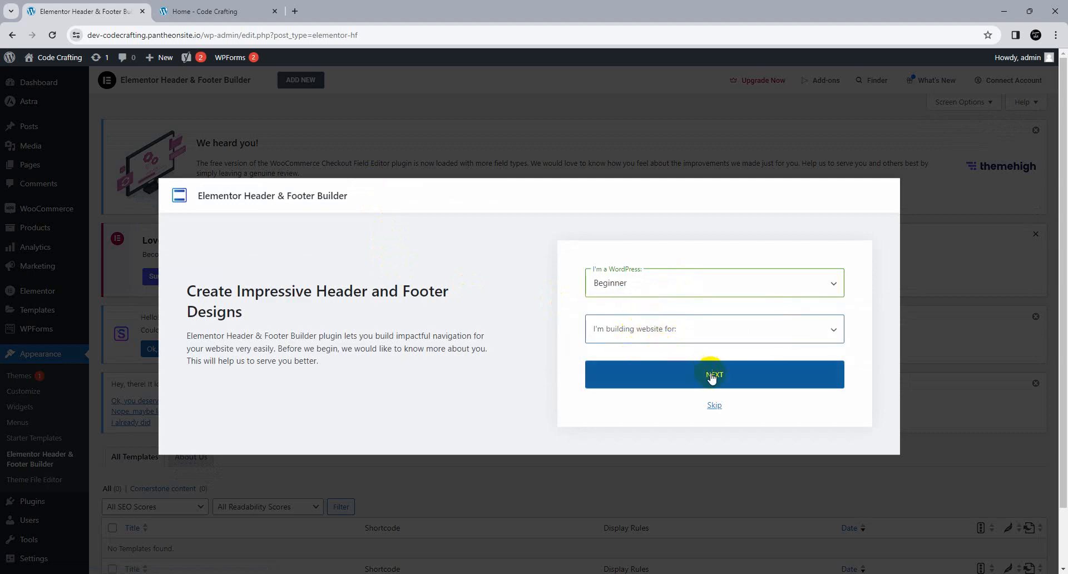
{"action": "left_click", "coordinate": [712, 406]}
{"action": "left_click", "coordinate": [294, 79]}
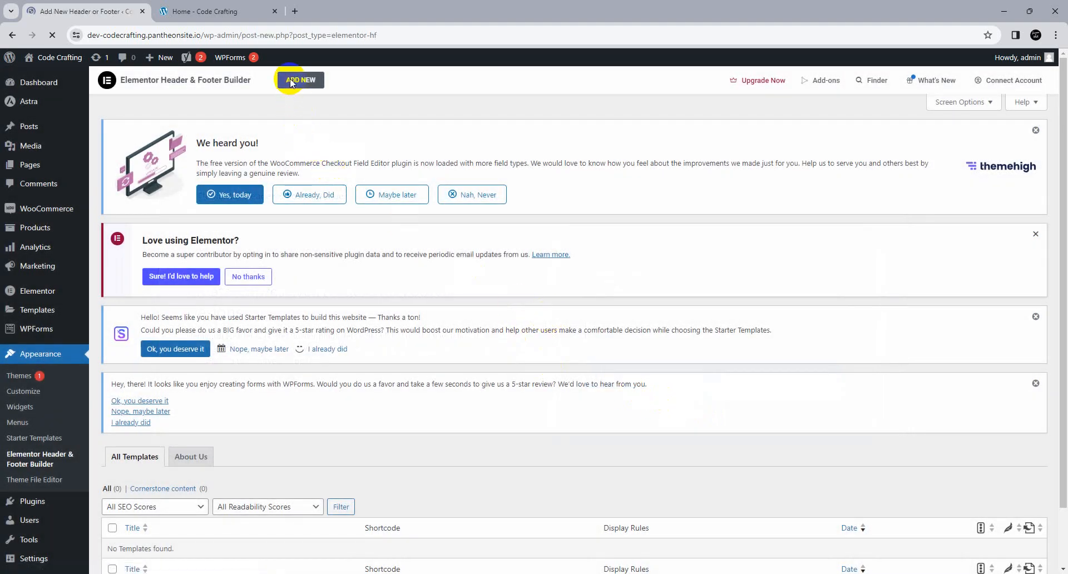
Title the new template "Header"
{"action": "scroll", "coordinate": [460, 306], "scroll_direction": "down", "scroll_amount": 3}
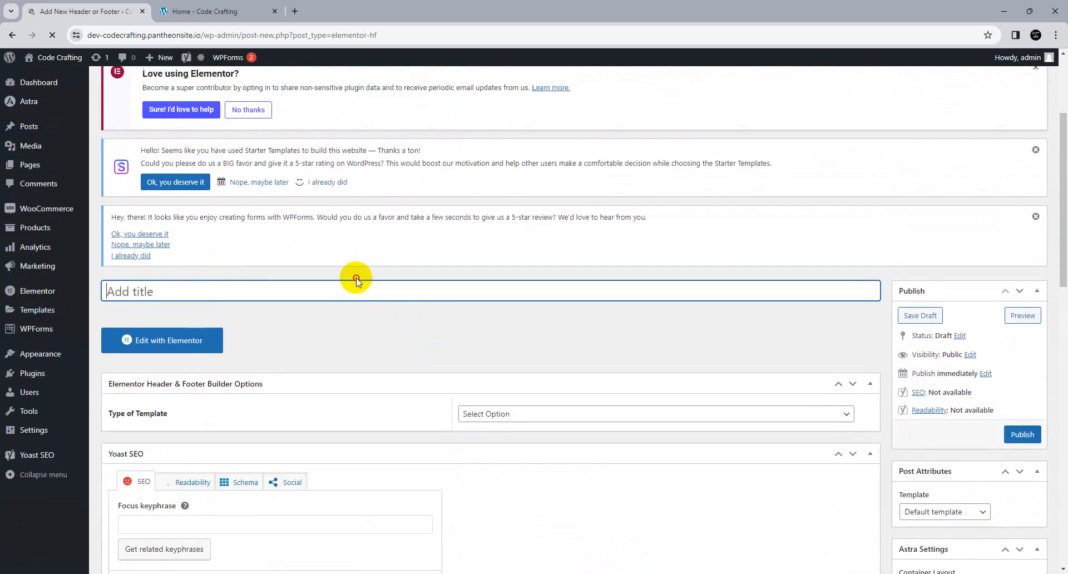
{"action": "scroll", "coordinate": [357, 340], "scroll_direction": "down", "scroll_amount": 1}
{"action": "left_click", "coordinate": [349, 244]}
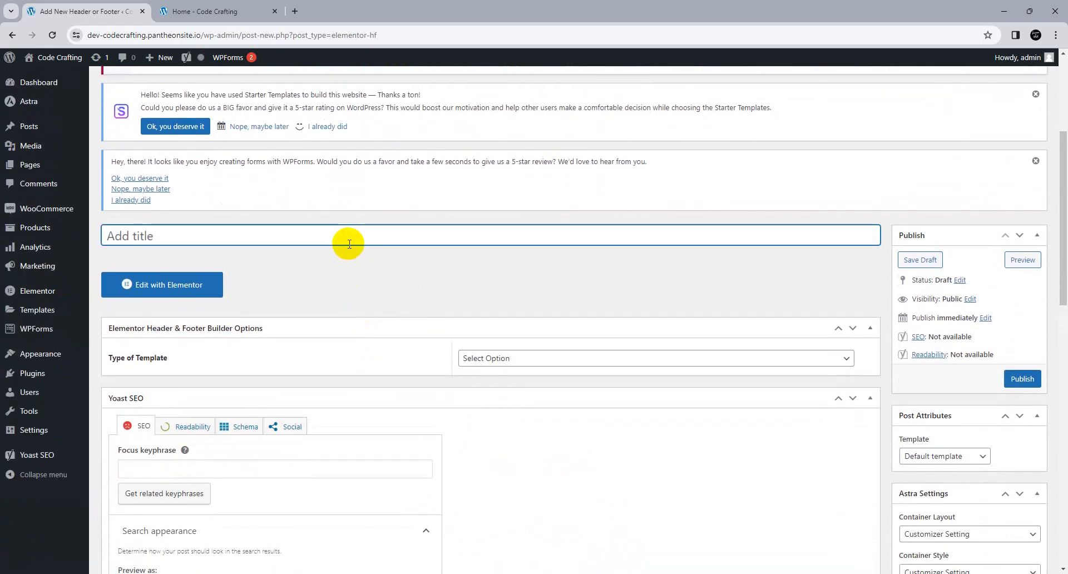
{"action": "type", "text": "Header"}
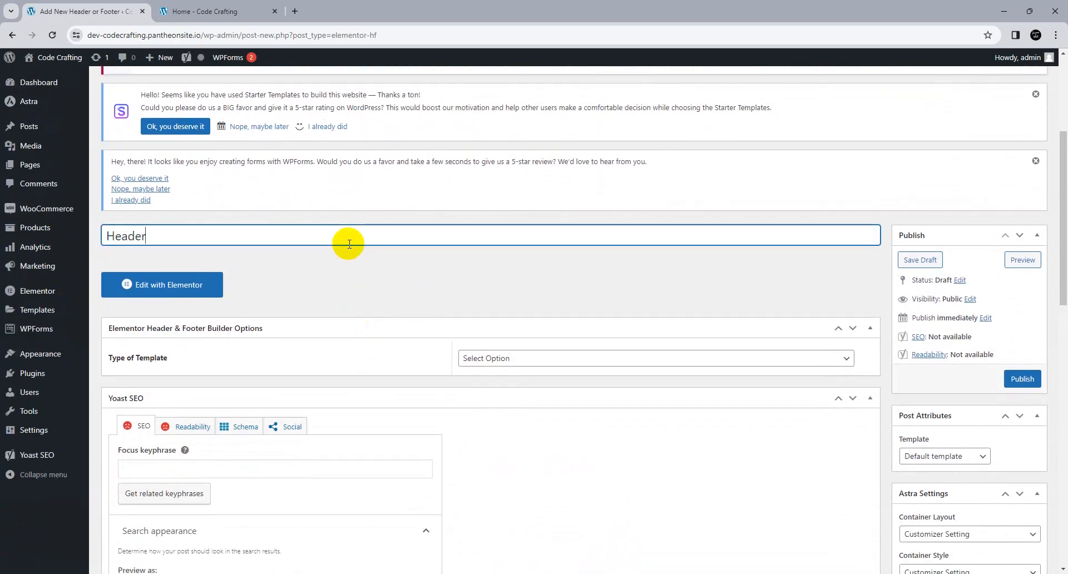
Set the template type to Header
{"action": "scroll", "coordinate": [349, 244], "scroll_direction": "down", "scroll_amount": 1}
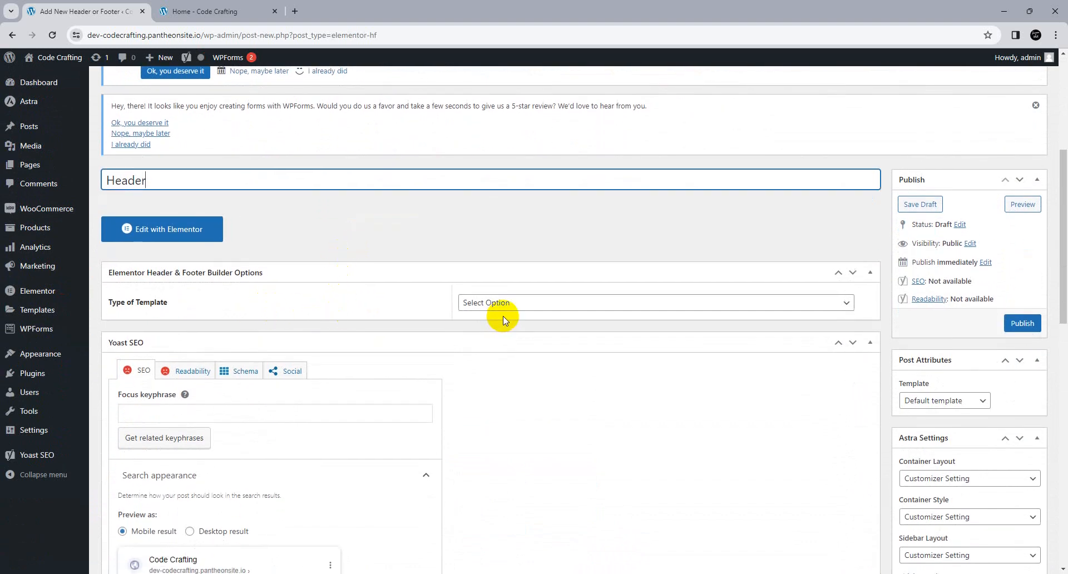
{"action": "left_click", "coordinate": [490, 303]}
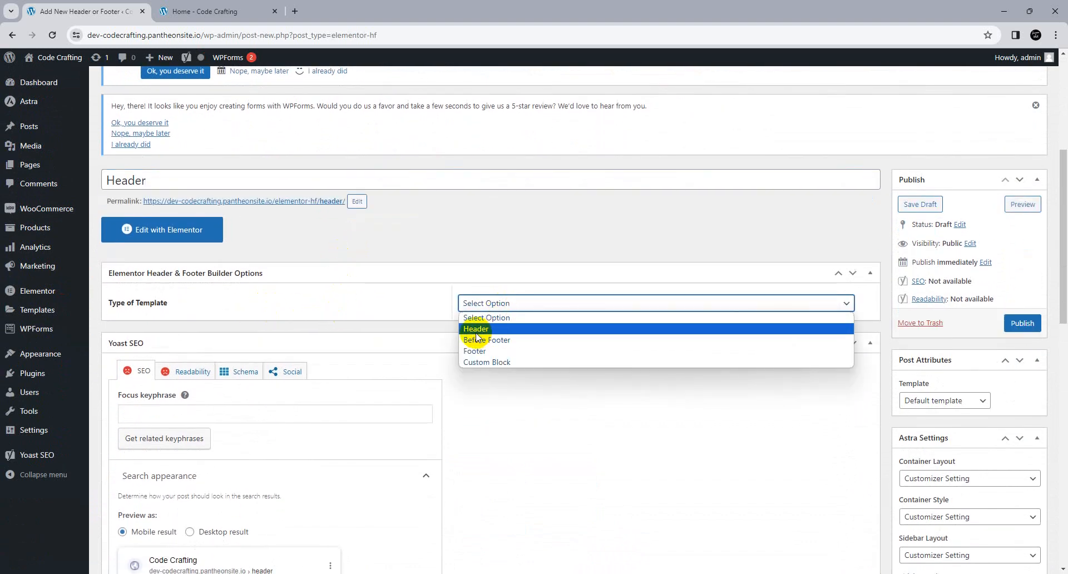
{"action": "left_click", "coordinate": [476, 332]}
{"action": "left_click", "coordinate": [492, 304]}
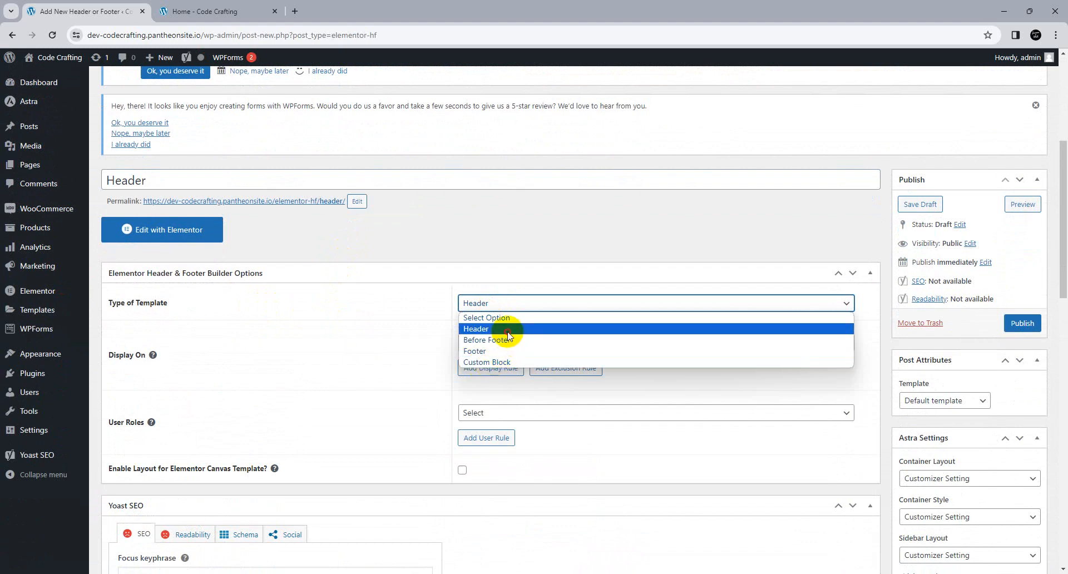
{"action": "left_click", "coordinate": [508, 331]}
Review the available display locations and set the header to display on the Entire Website
{"action": "scroll", "coordinate": [390, 322], "scroll_direction": "down", "scroll_amount": 1}
{"action": "left_click", "coordinate": [536, 293]}
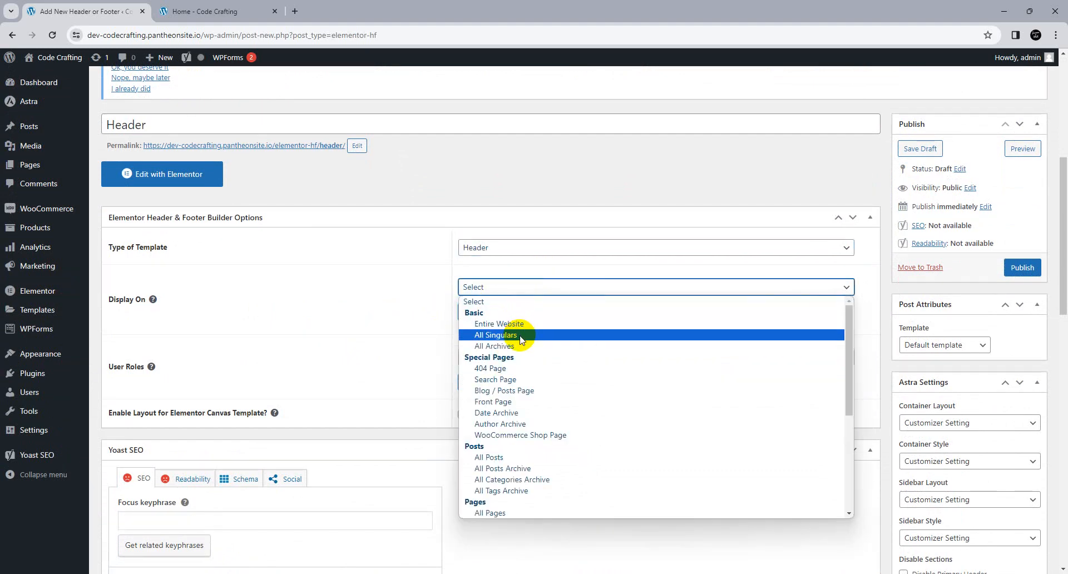
{"action": "scroll", "coordinate": [516, 389], "scroll_direction": "down", "scroll_amount": 3}
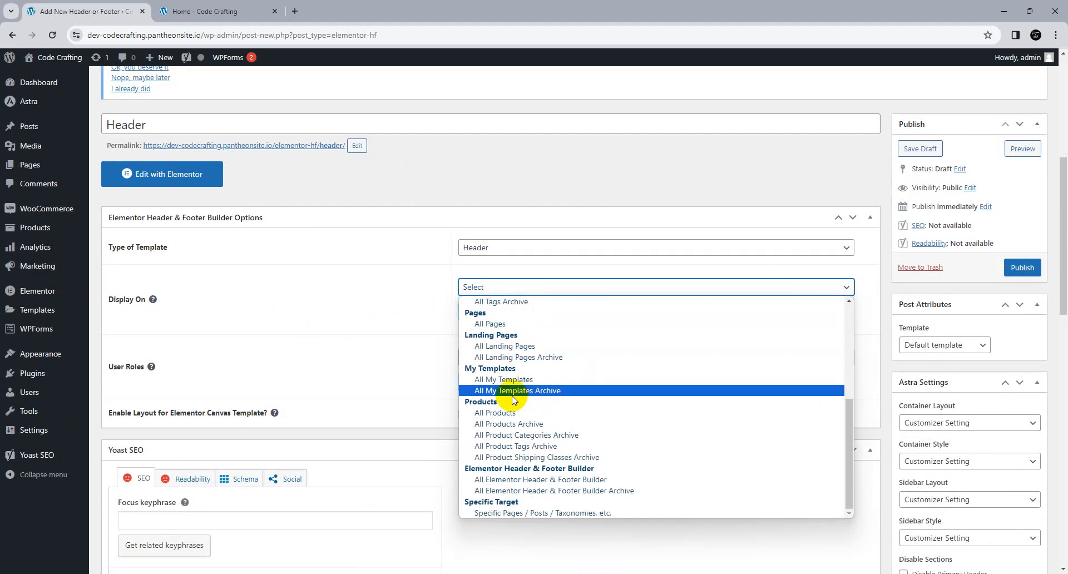
{"action": "scroll", "coordinate": [525, 415], "scroll_direction": "up", "scroll_amount": 3}
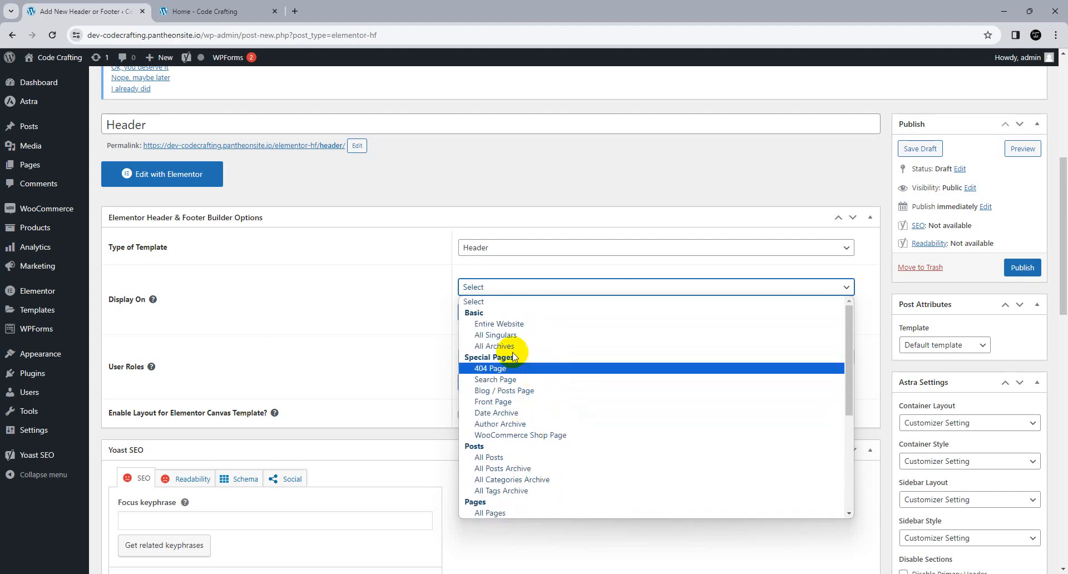
{"action": "left_click", "coordinate": [508, 325]}
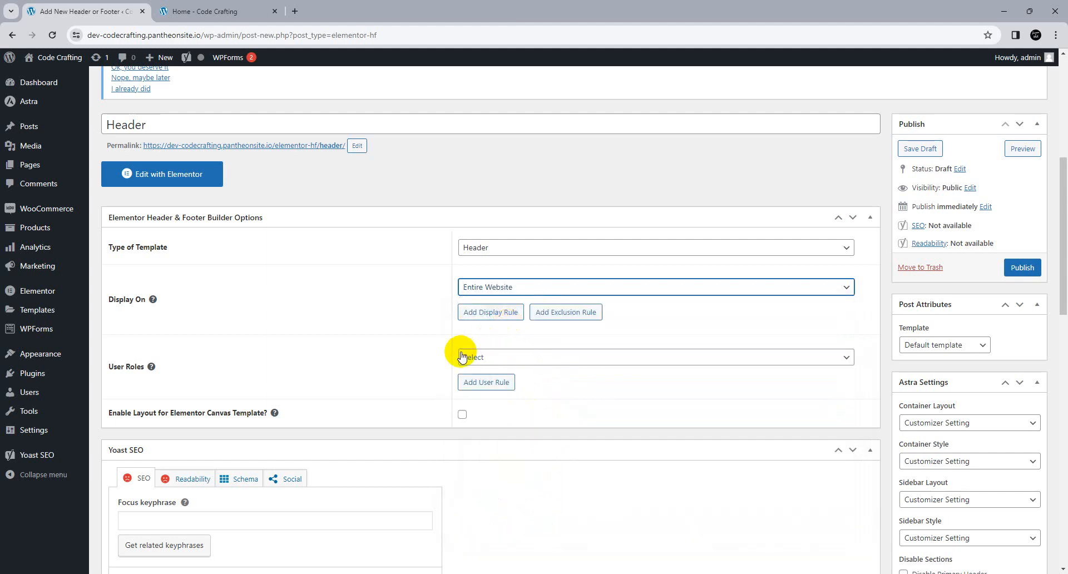
Add an exclusion rule for the 404 Page and remove that rule again
{"action": "left_click", "coordinate": [543, 324]}
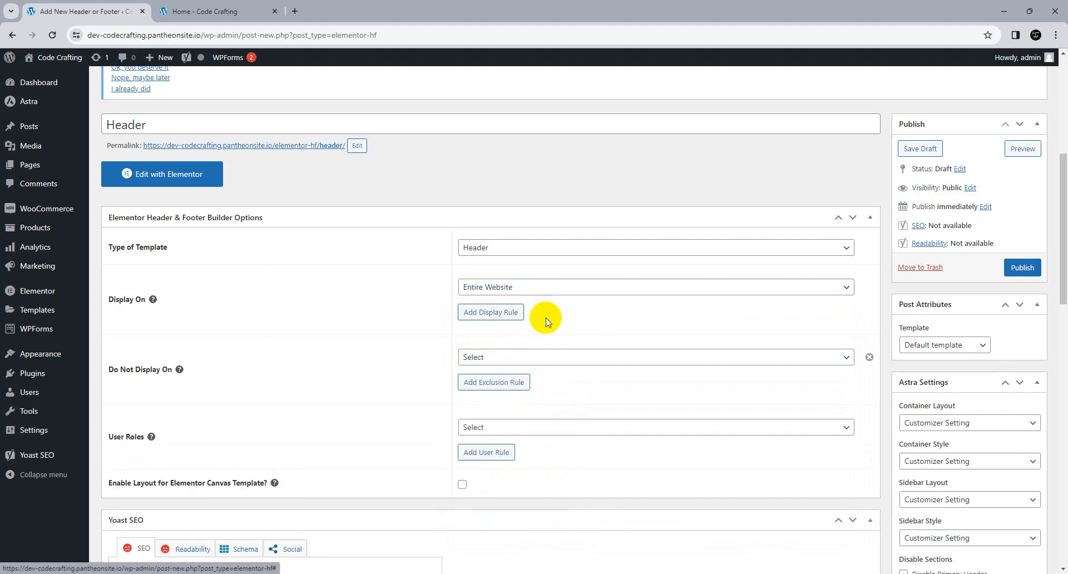
{"action": "left_click", "coordinate": [510, 359]}
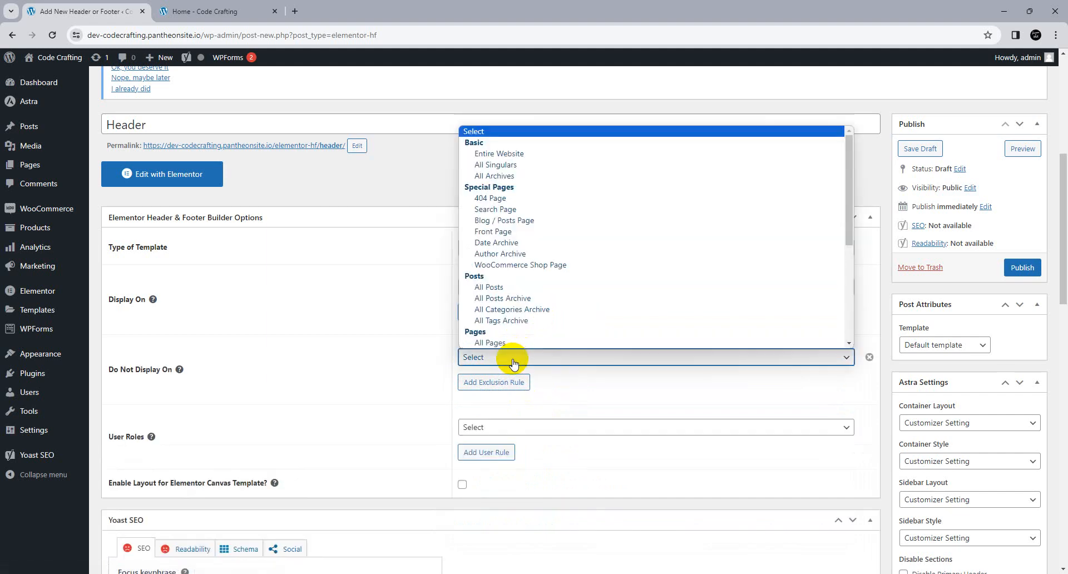
{"action": "left_click", "coordinate": [497, 199]}
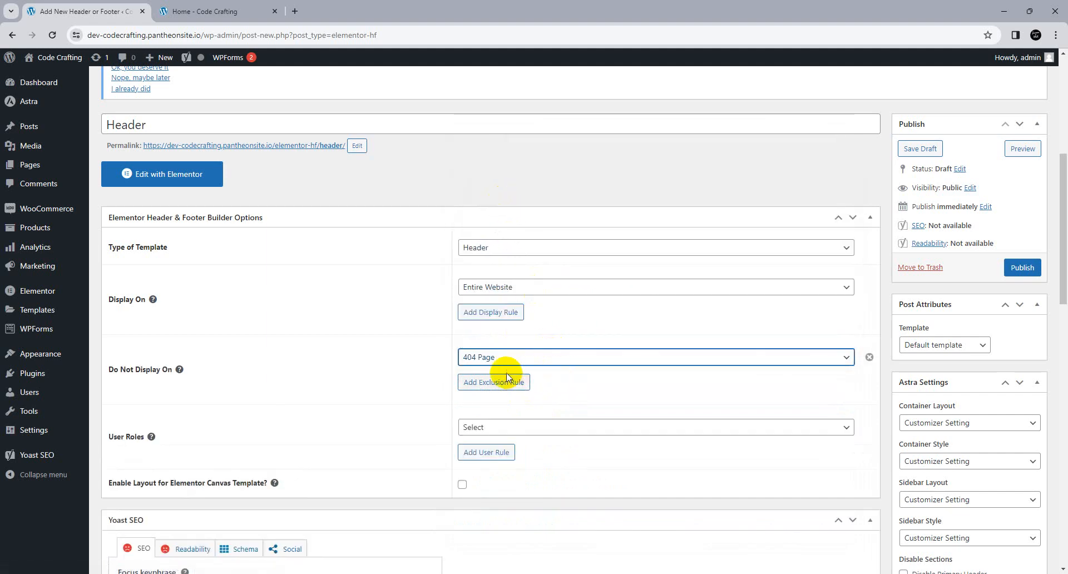
{"action": "left_click", "coordinate": [869, 356]}
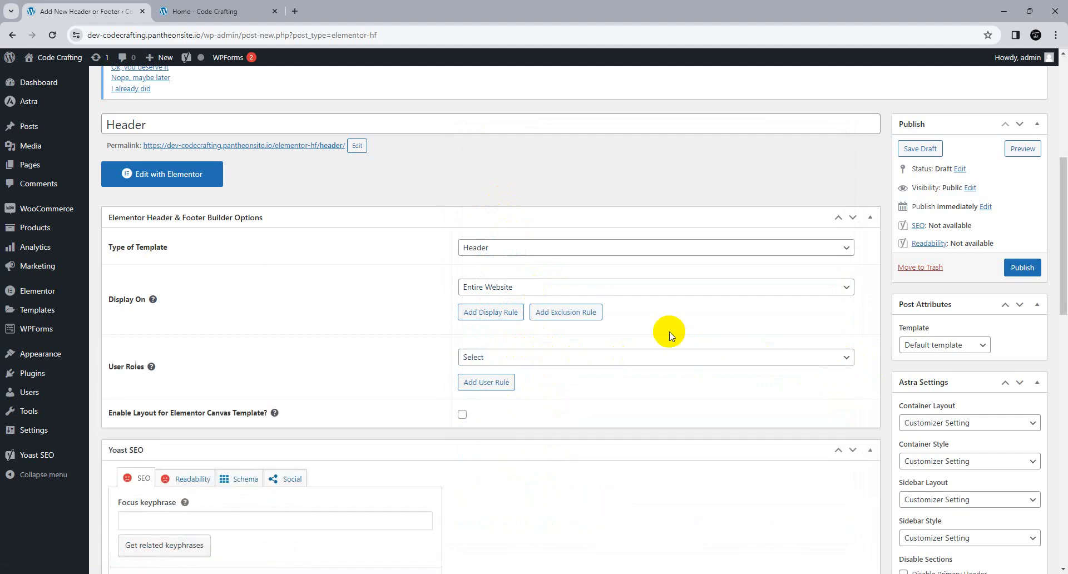
{"action": "left_click", "coordinate": [507, 358]}
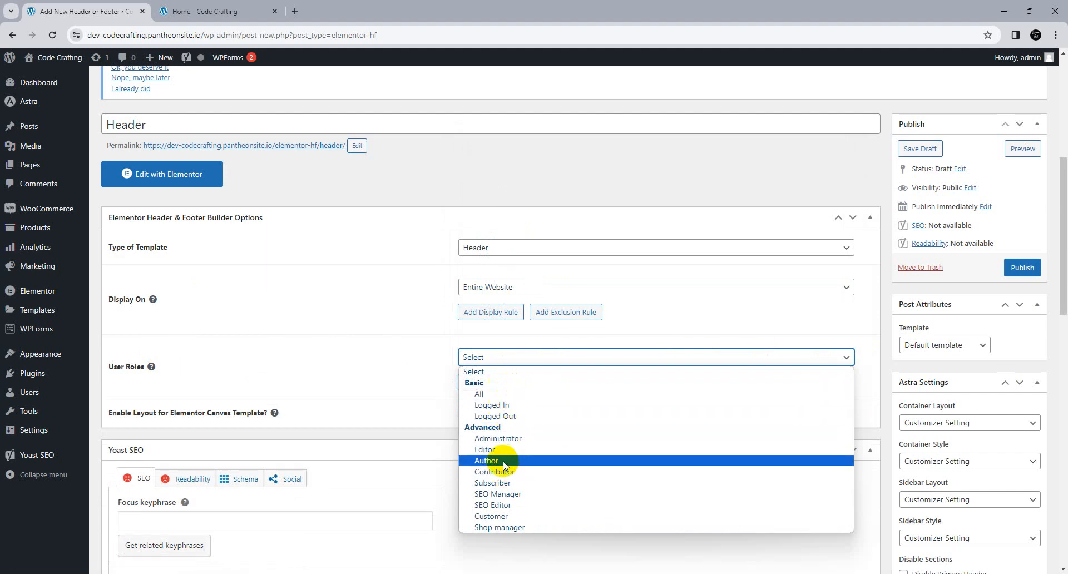
{"action": "left_click", "coordinate": [422, 348]}
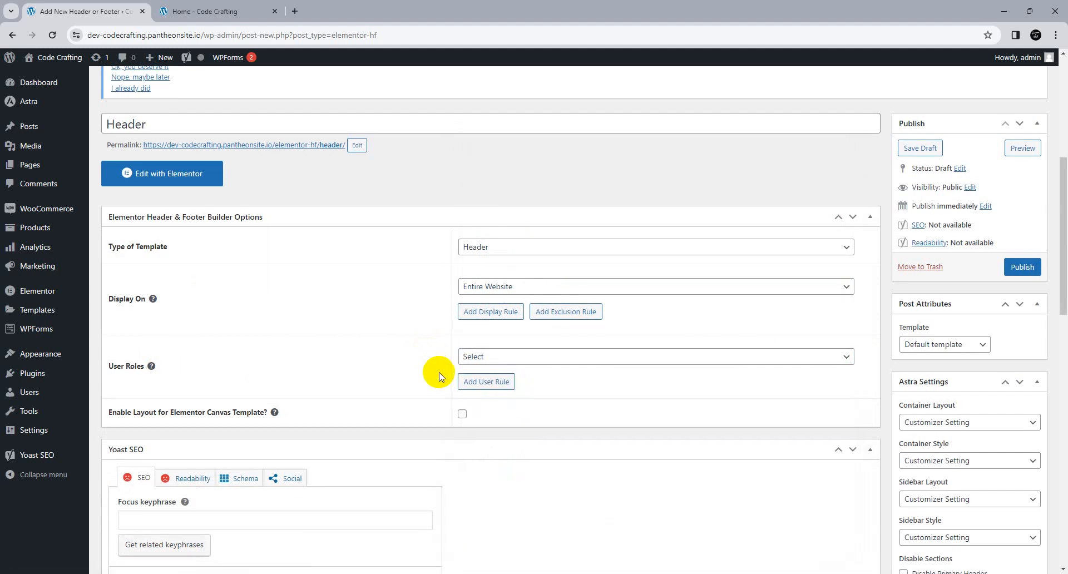
Enable the layout for the Elementor Canvas Template and publish the header template
{"action": "scroll", "coordinate": [490, 350], "scroll_direction": "down", "scroll_amount": 1}
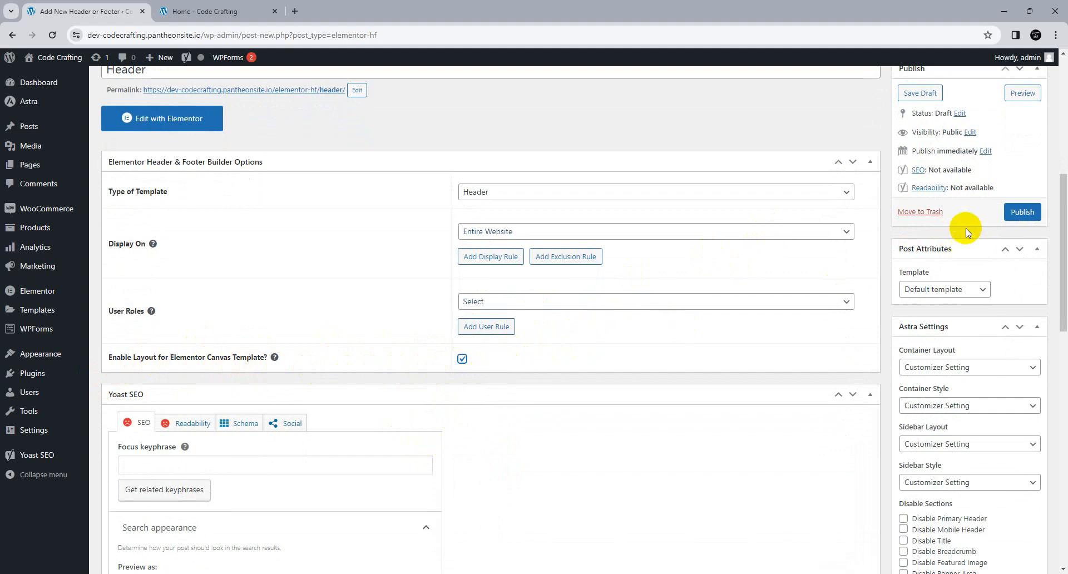
{"action": "left_click", "coordinate": [1018, 213]}
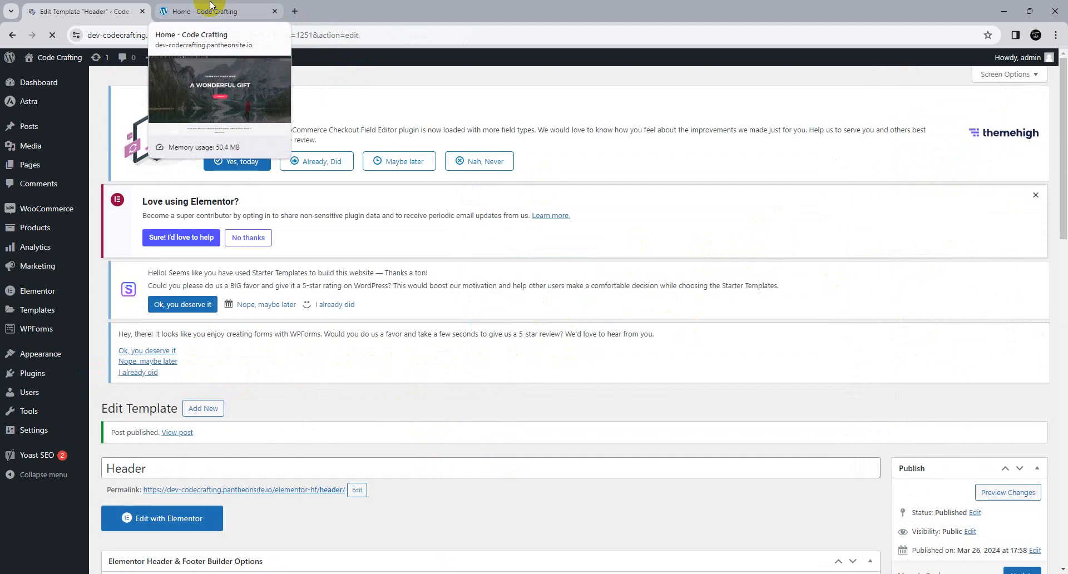
Switch to the site's live home page to examine its header area
{"action": "left_click", "coordinate": [211, 9]}
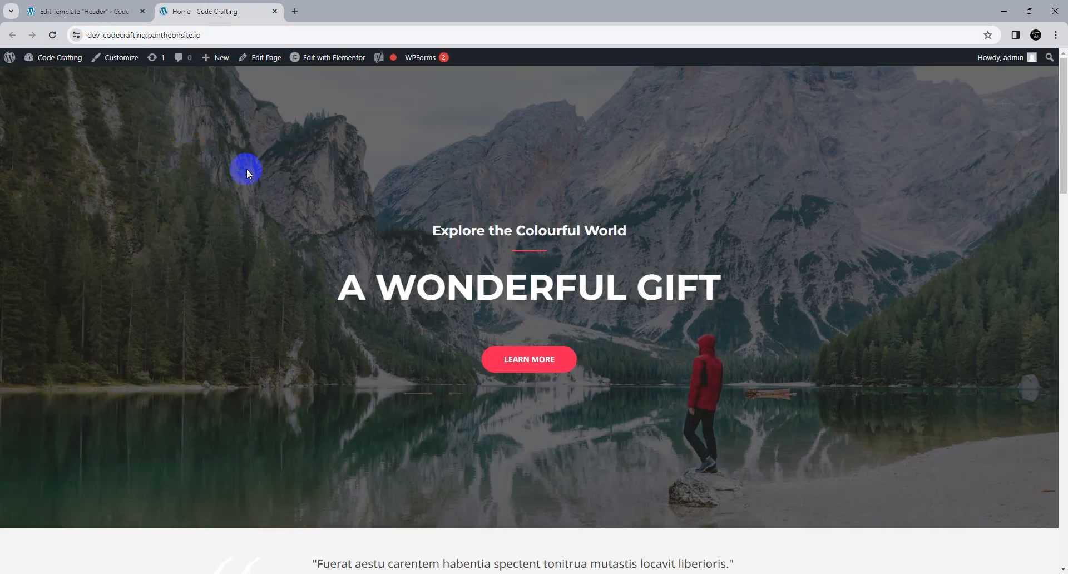
Look over the live home page, then return to the header template and open it for editing with Elementor
{"action": "scroll", "coordinate": [630, 193], "scroll_direction": "down", "scroll_amount": 3}
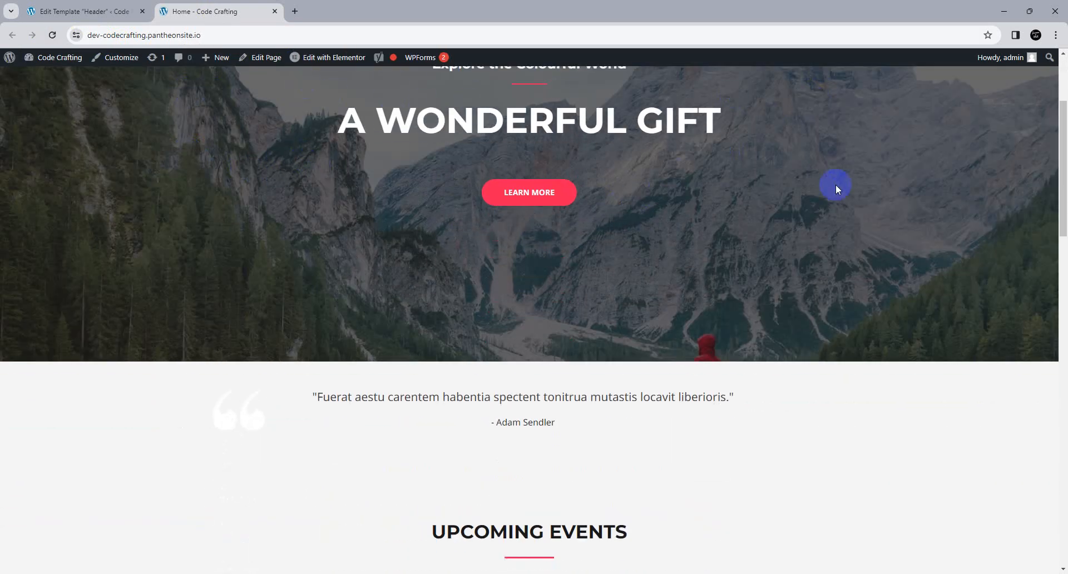
{"action": "left_click_drag", "start_coordinate": [1063, 176], "coordinate": [303, 7]}
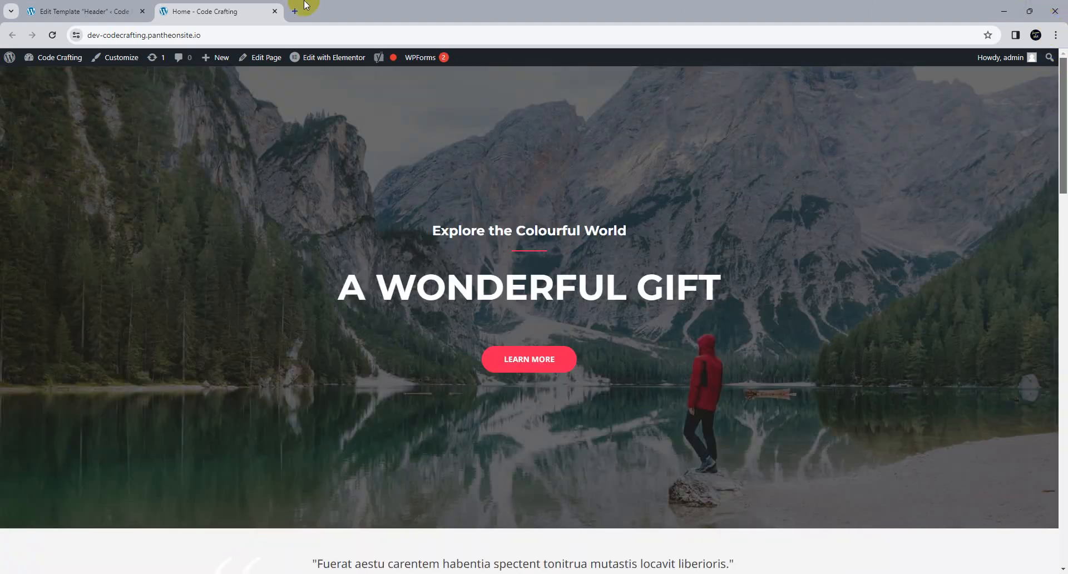
{"action": "left_click", "coordinate": [78, 11]}
{"action": "scroll", "coordinate": [391, 343], "scroll_direction": "down", "scroll_amount": 4}
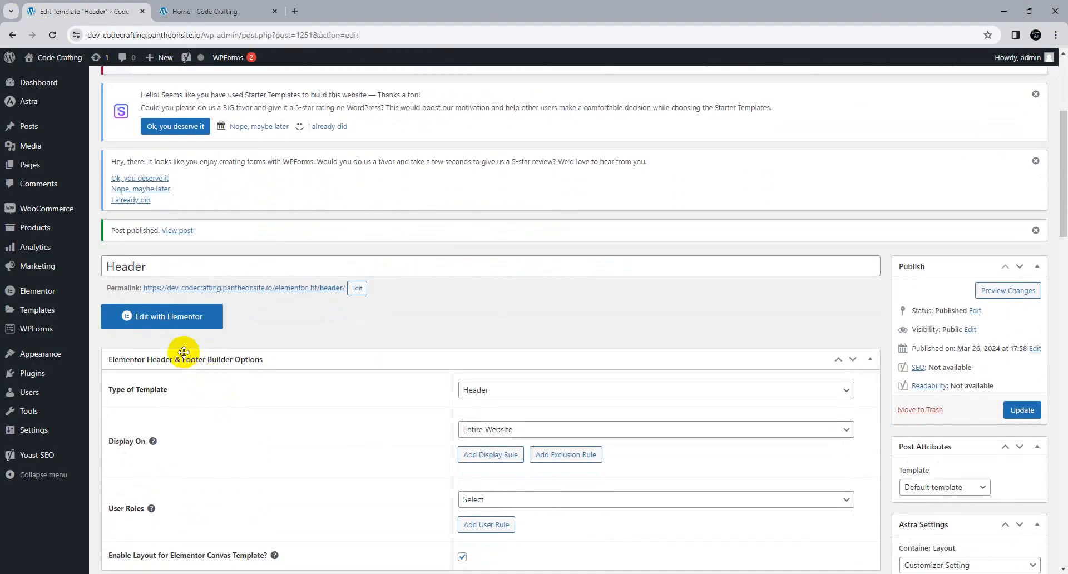
{"action": "left_click", "coordinate": [178, 327]}
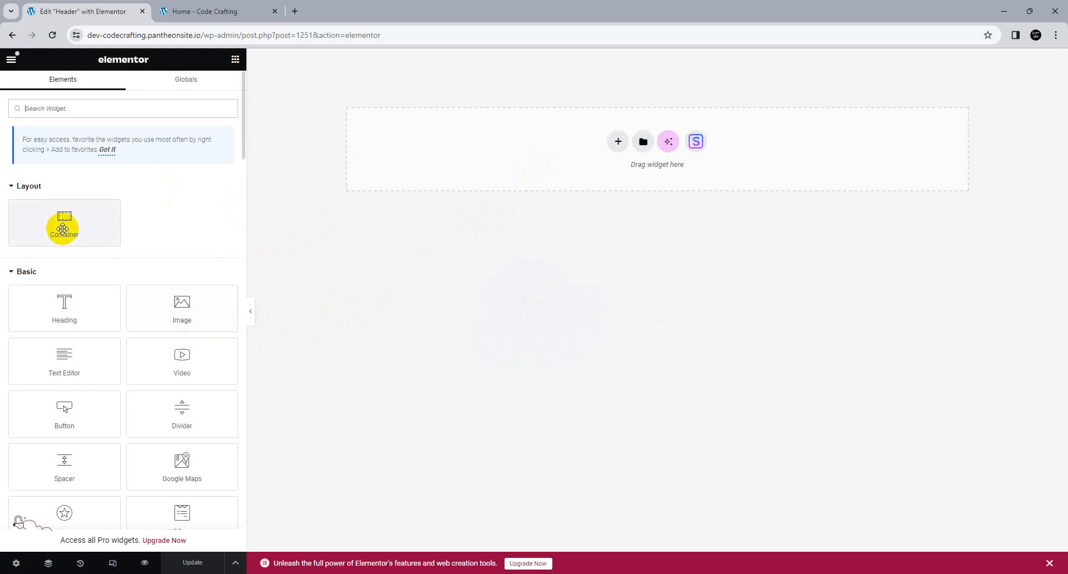
Add a three-column container with a wide middle column and place an Image widget in its first column
{"action": "left_click", "coordinate": [618, 142]}
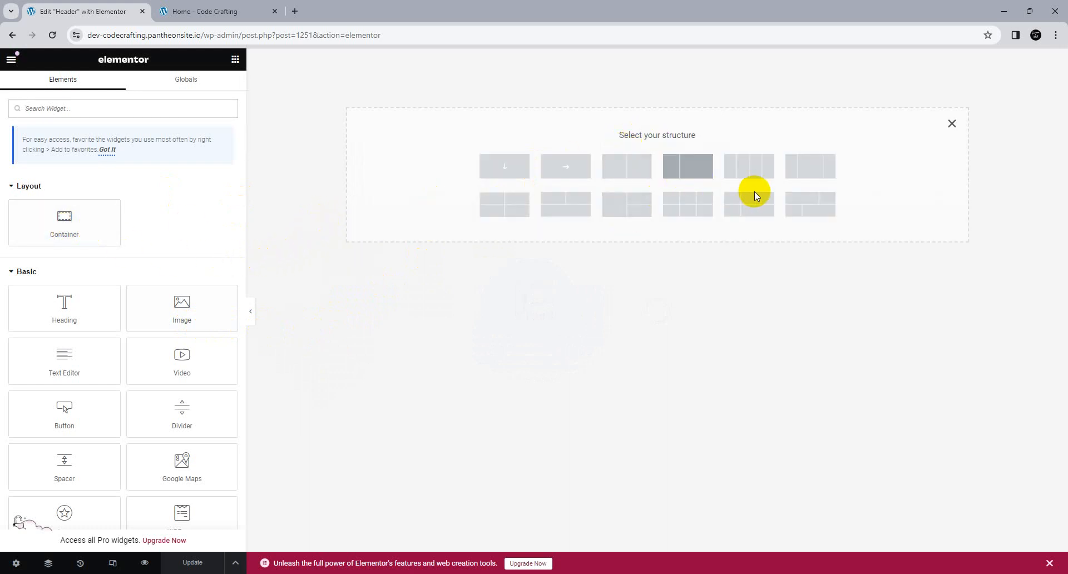
{"action": "left_click", "coordinate": [805, 163]}
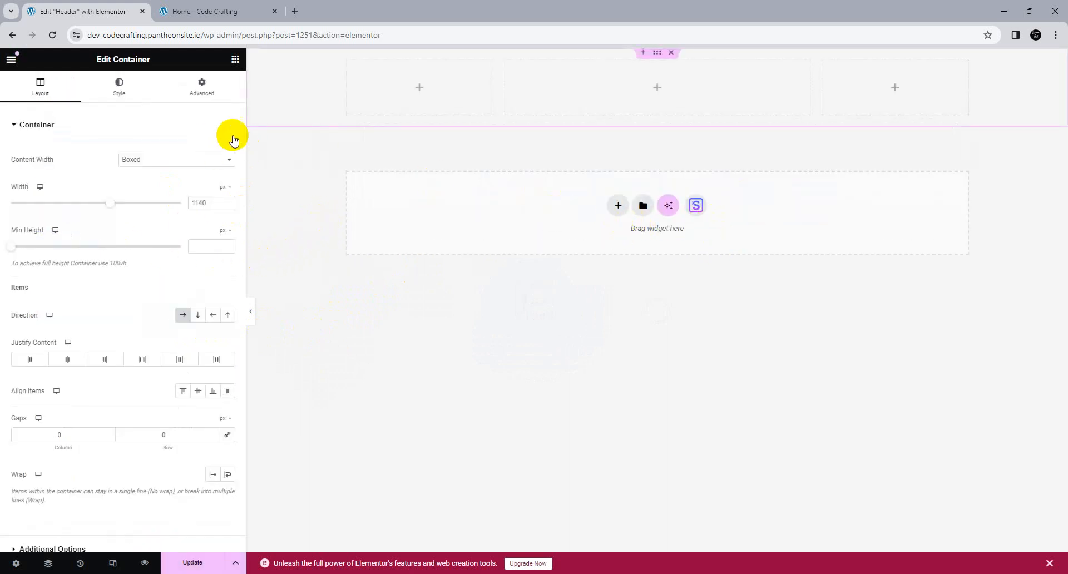
{"action": "left_click", "coordinate": [235, 59]}
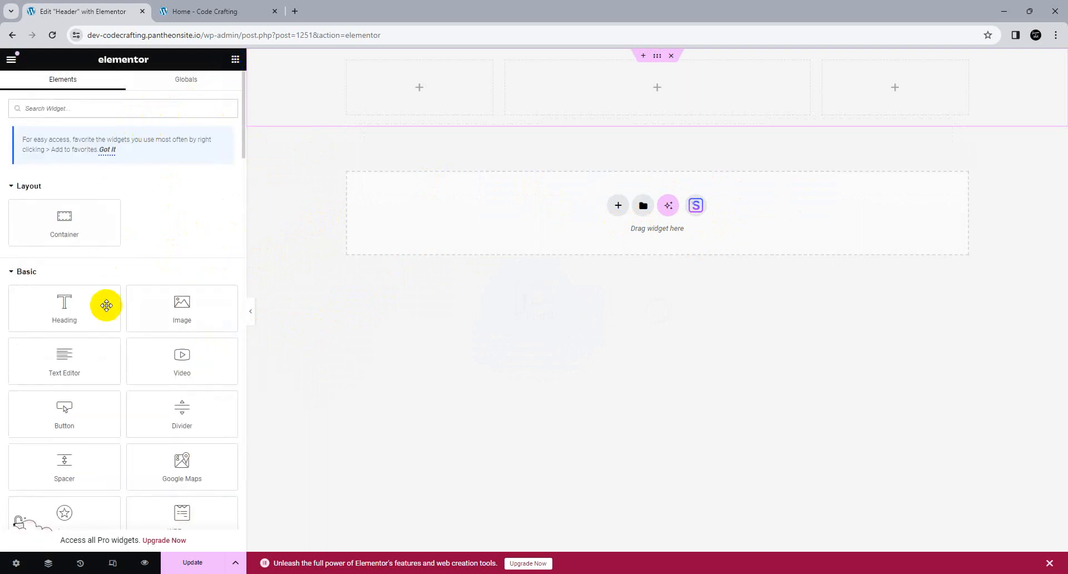
{"action": "left_click_drag", "start_coordinate": [182, 308], "coordinate": [392, 101]}
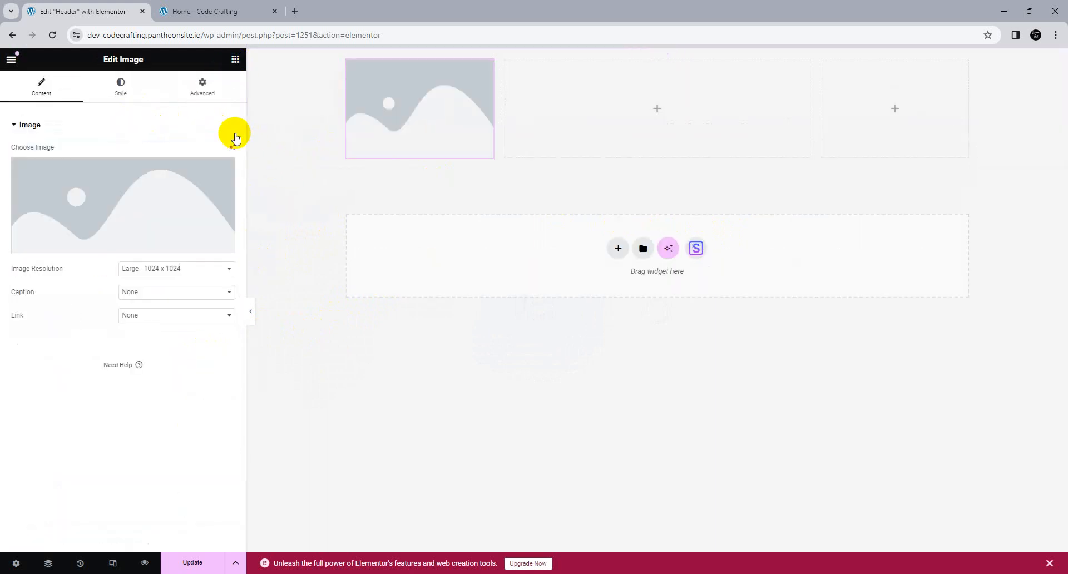
Find the Navigation Menu widget and place it in the container's middle column
{"action": "left_click", "coordinate": [235, 59]}
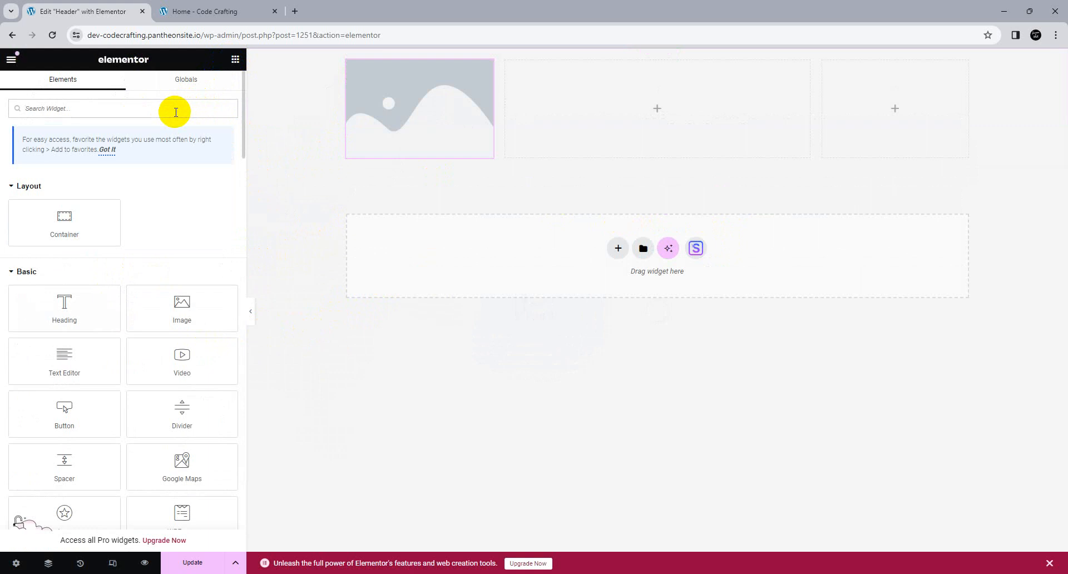
{"action": "left_click", "coordinate": [175, 112]}
{"action": "type", "text": "nav"}
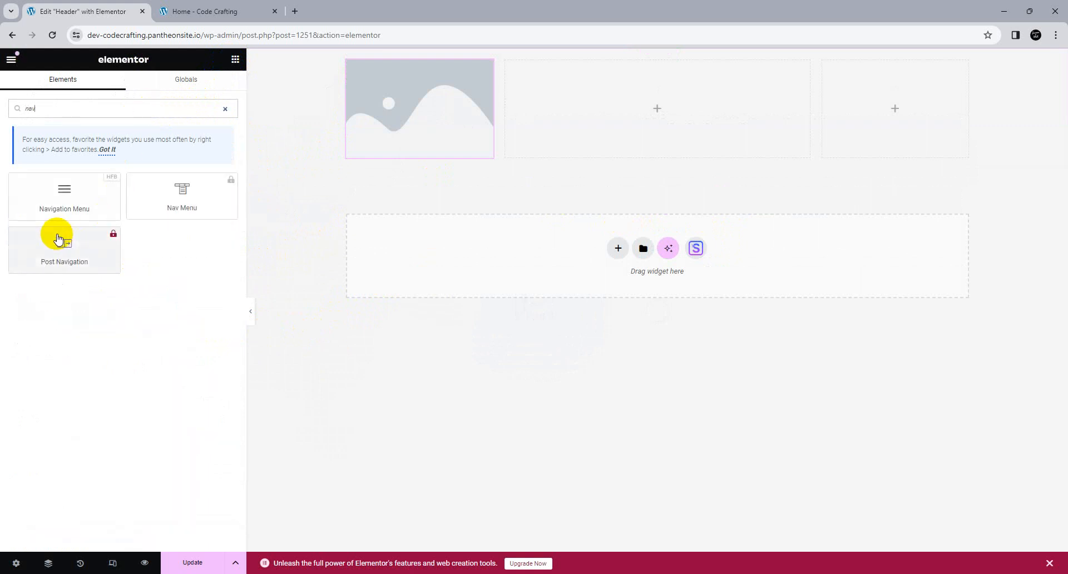
{"action": "left_click_drag", "start_coordinate": [62, 196], "coordinate": [608, 111]}
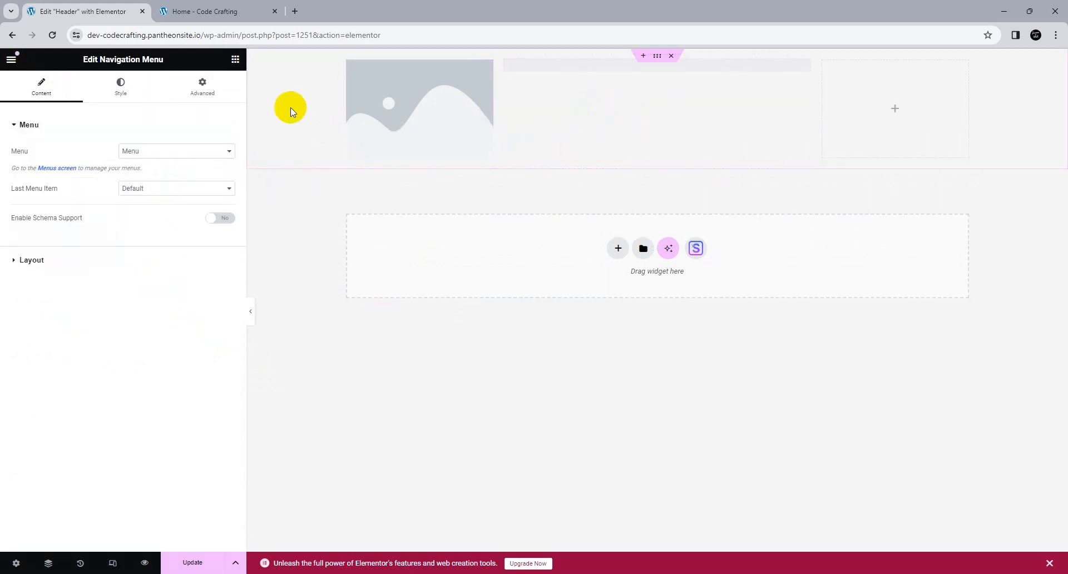
Find the Social Icons widget and place it in the container's third column
{"action": "left_click", "coordinate": [234, 59]}
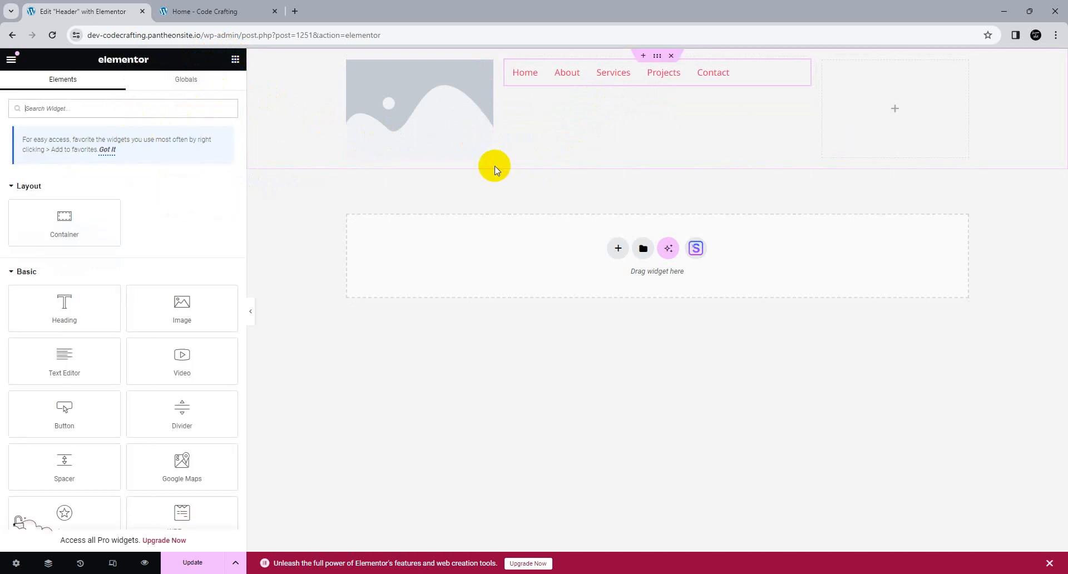
{"action": "type", "text": "butt"}
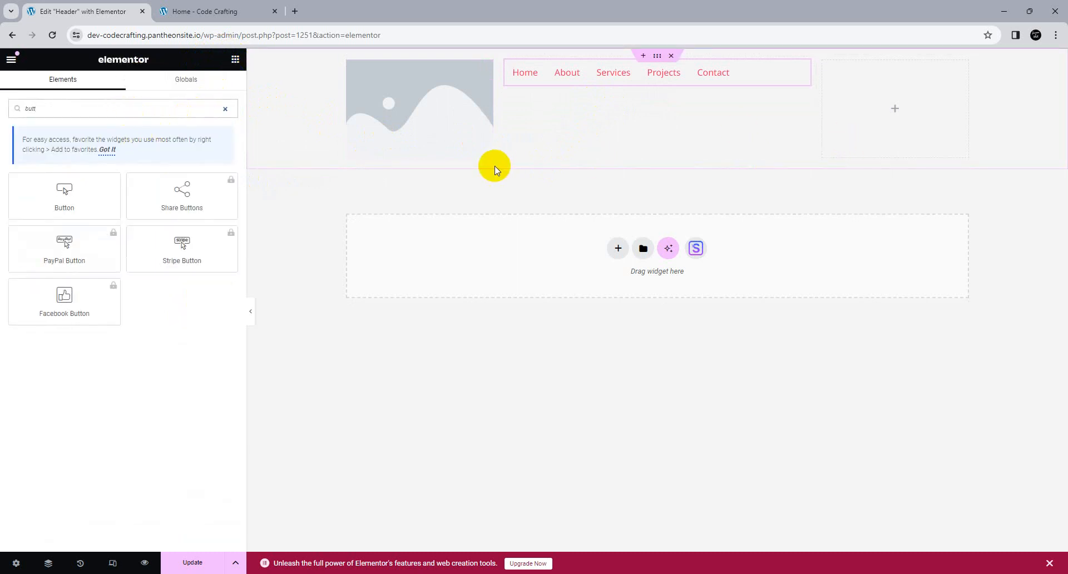
{"action": "key", "text": "BackSpace"}
{"action": "key", "text": "BackSpace"}
{"action": "key", "text": "BackSpace"}
{"action": "key", "text": "BackSpace"}
{"action": "type", "text": "soc"}
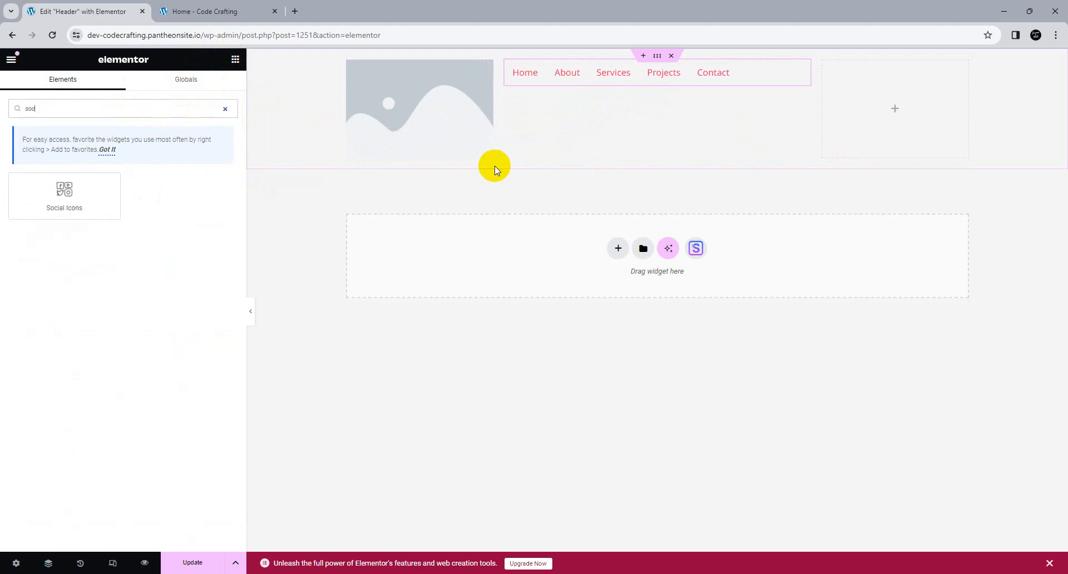
{"action": "left_click_drag", "start_coordinate": [74, 199], "coordinate": [858, 85]}
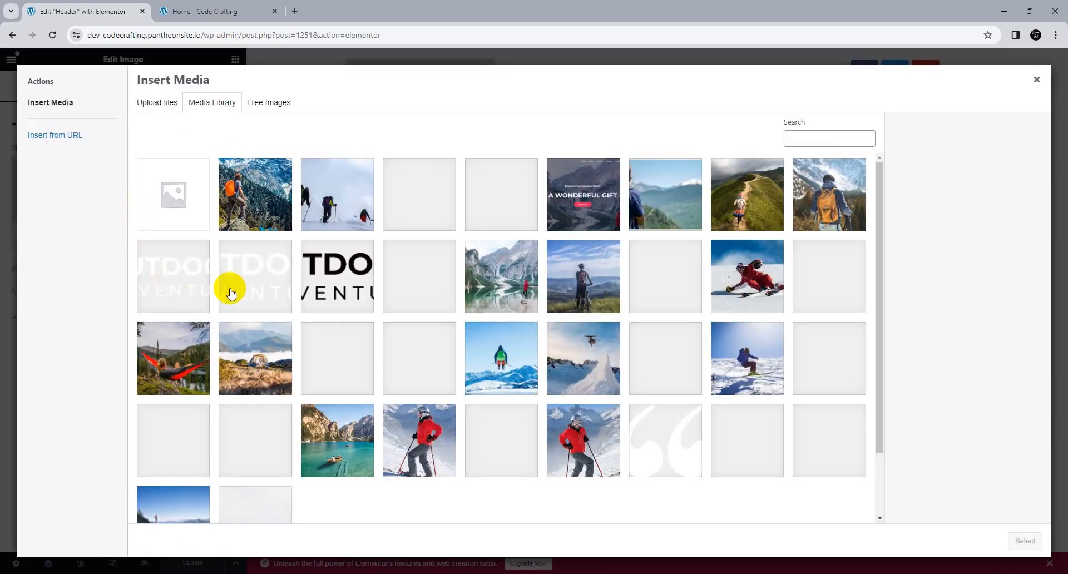
{"action": "left_click", "coordinate": [249, 293]}
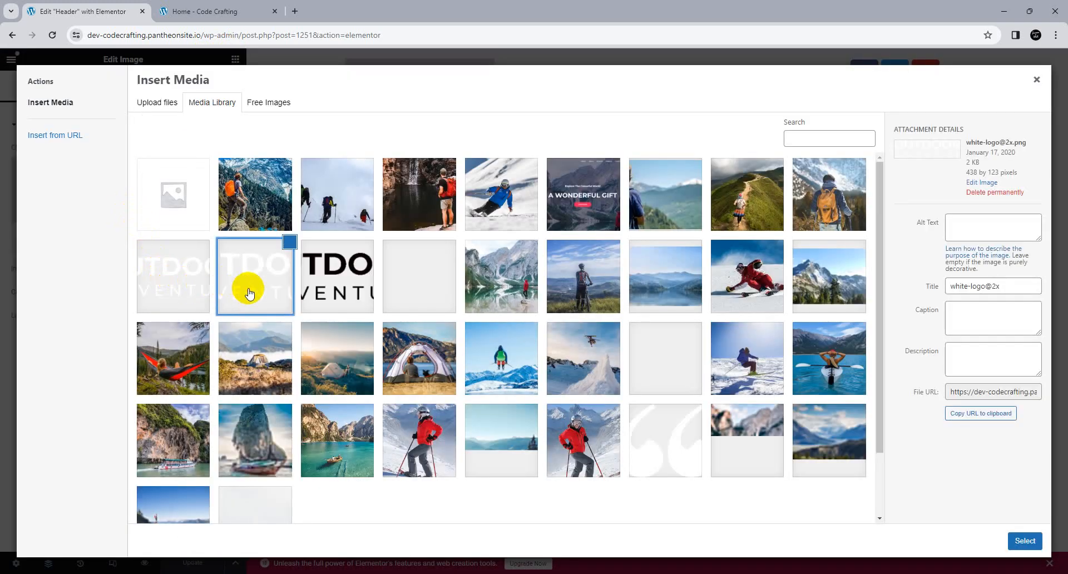
{"action": "left_click", "coordinate": [307, 288]}
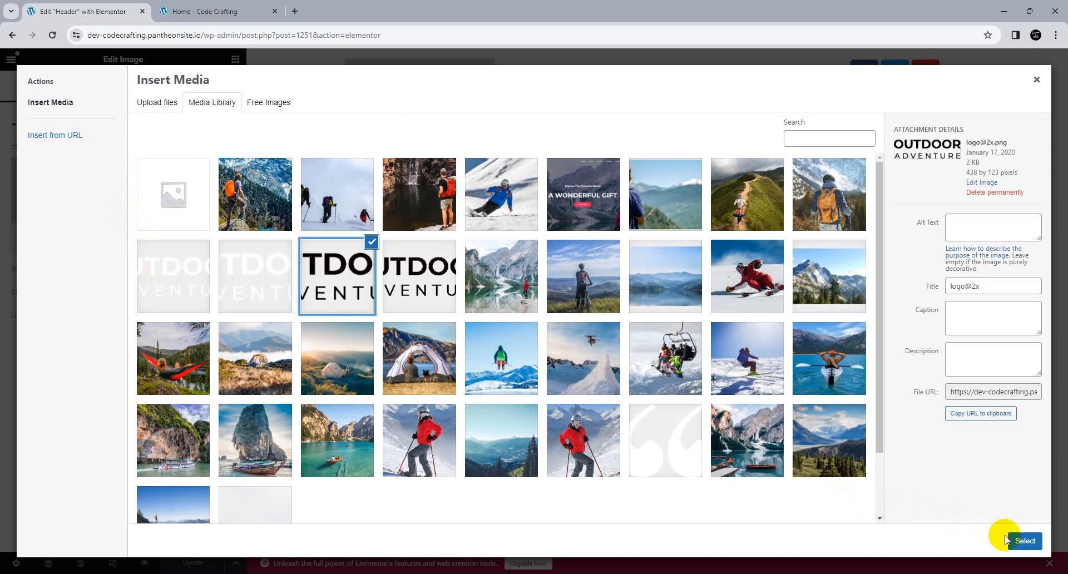
{"action": "left_click", "coordinate": [1023, 540]}
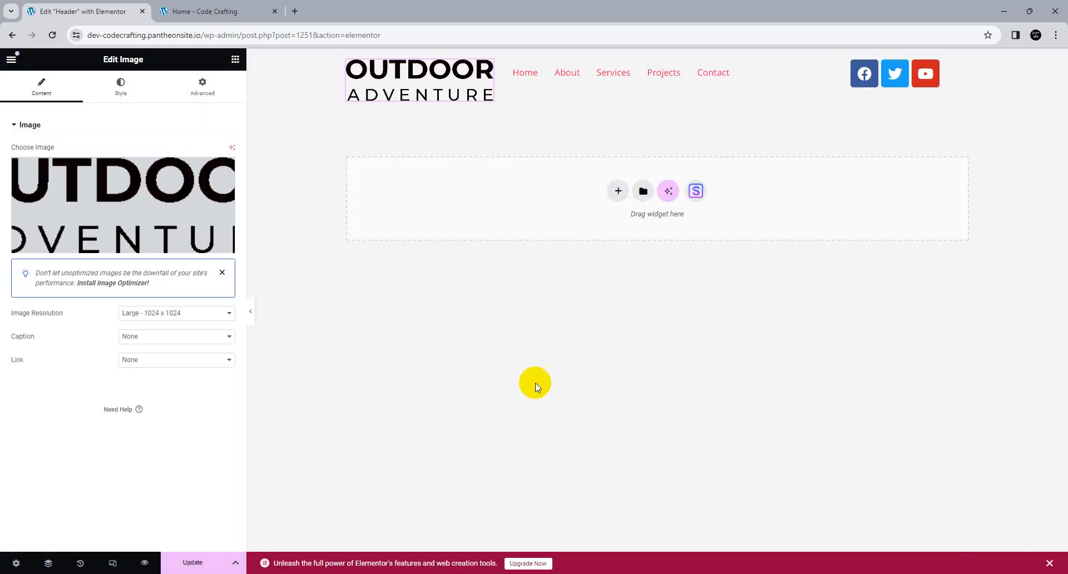
Update the header template and check the header on the live home page
{"action": "left_click", "coordinate": [194, 561]}
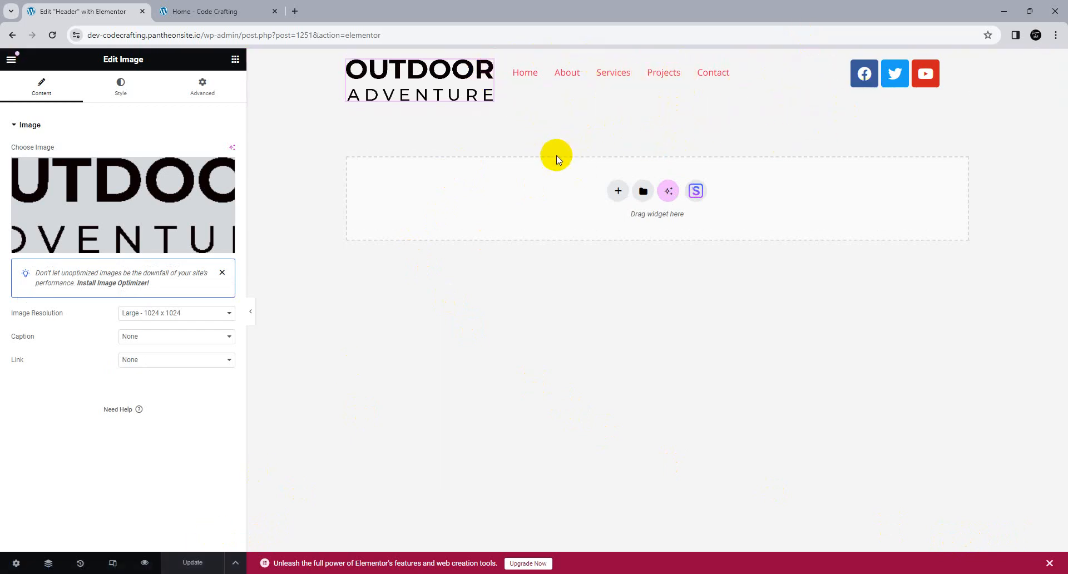
{"action": "left_click", "coordinate": [221, 7]}
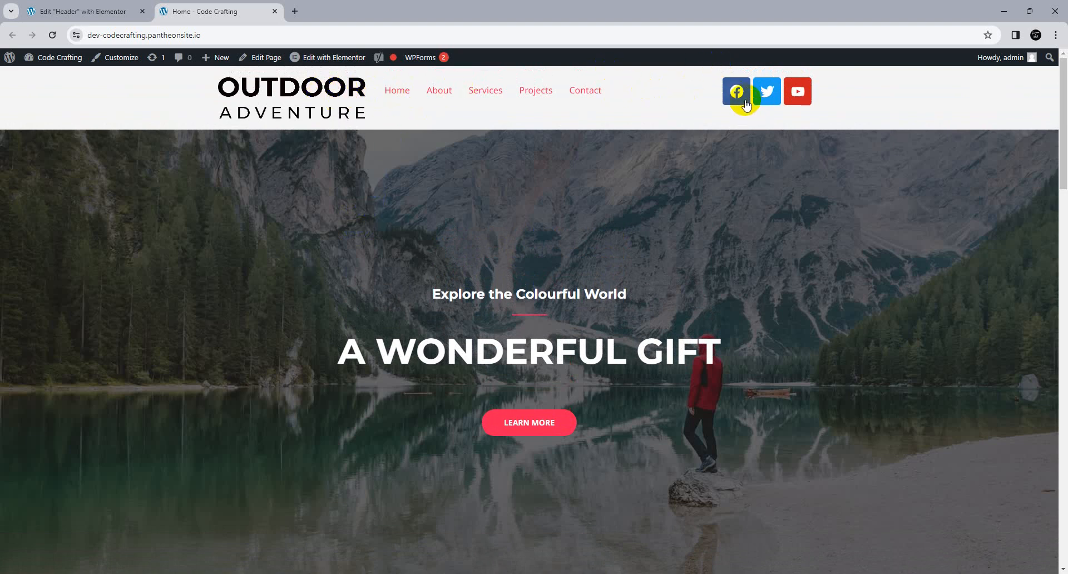
{"action": "left_click", "coordinate": [47, 6]}
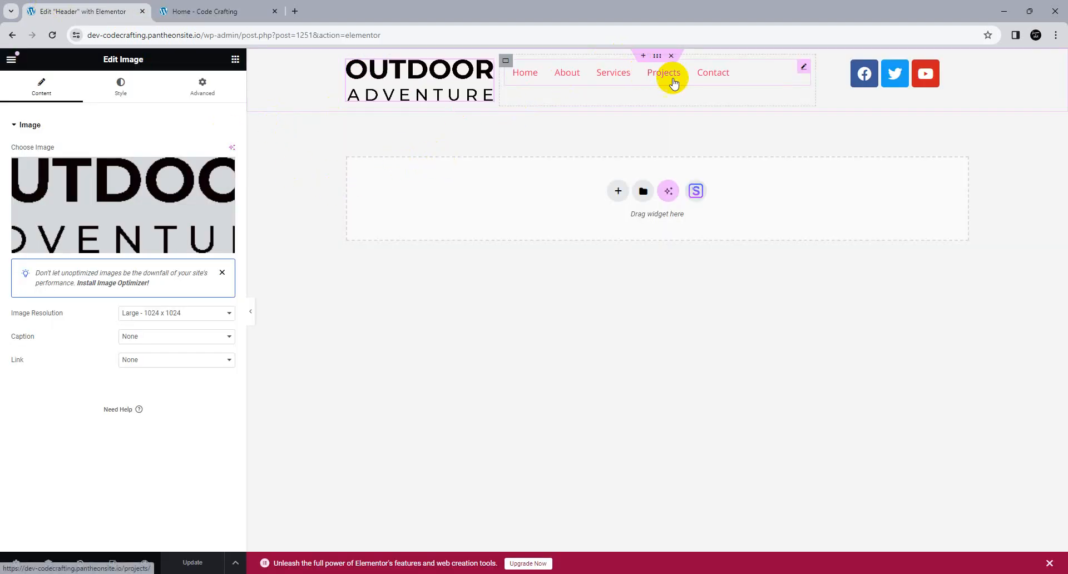
Center-align the horizontal navigation menu and update the header template
{"action": "left_click", "coordinate": [800, 67]}
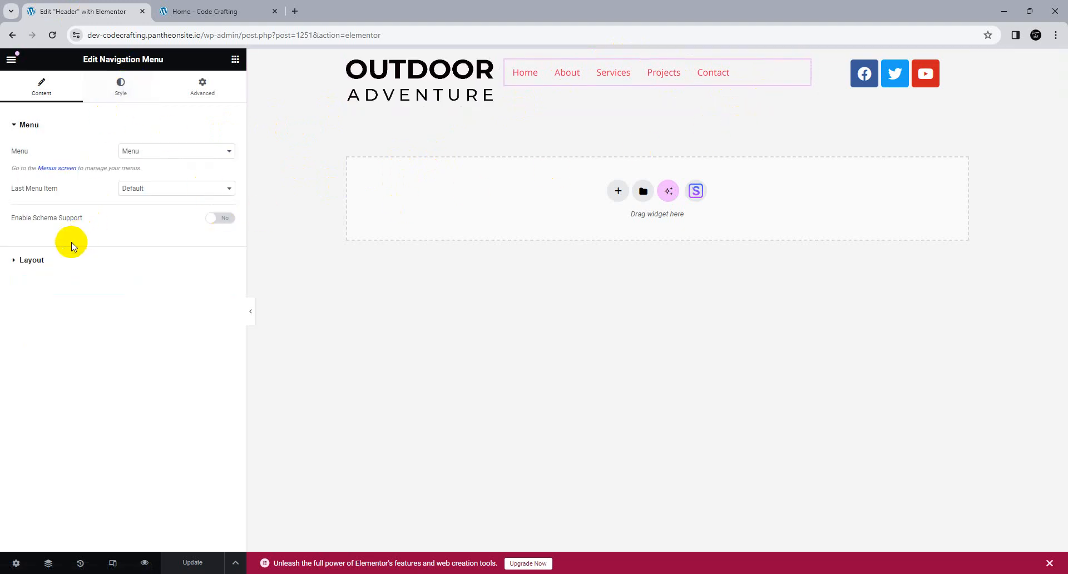
{"action": "left_click", "coordinate": [66, 259]}
{"action": "left_click", "coordinate": [198, 200]}
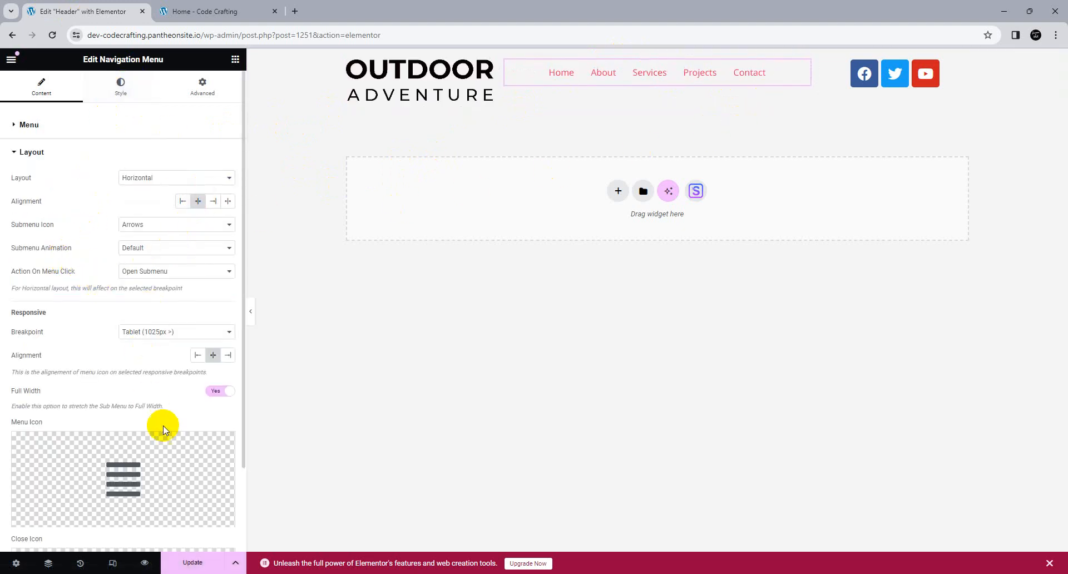
{"action": "left_click", "coordinate": [195, 561]}
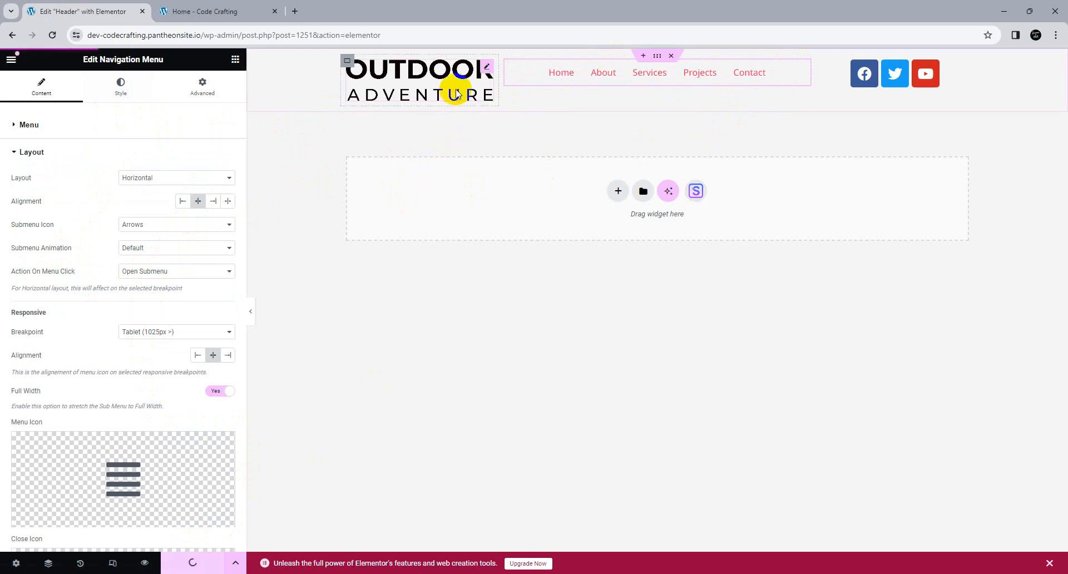
Align the logo image left and set its width to 32%
{"action": "left_click", "coordinate": [453, 83]}
{"action": "left_click", "coordinate": [121, 88]}
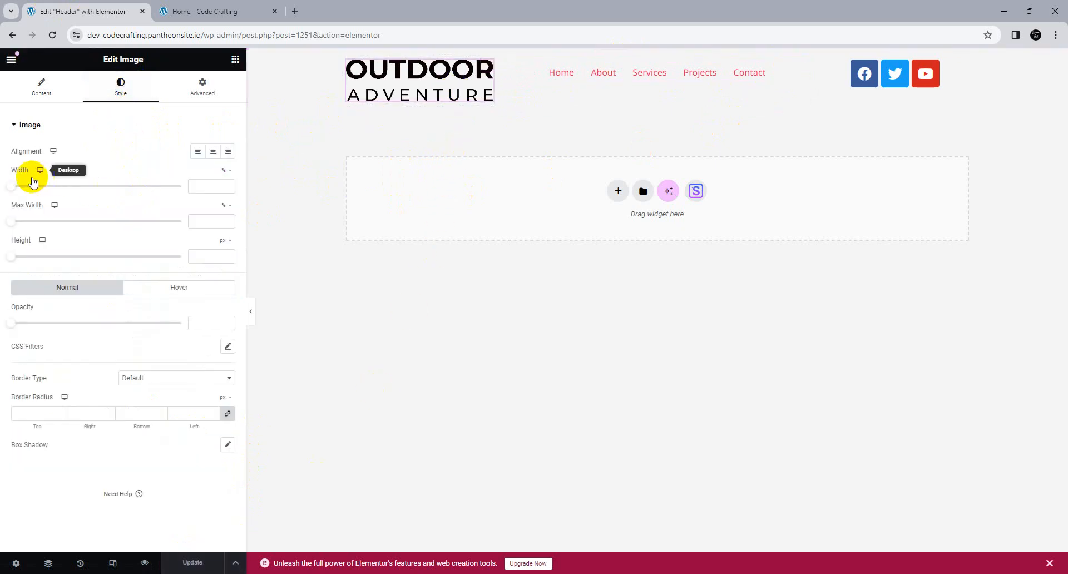
{"action": "left_click_drag", "start_coordinate": [15, 186], "coordinate": [66, 186]}
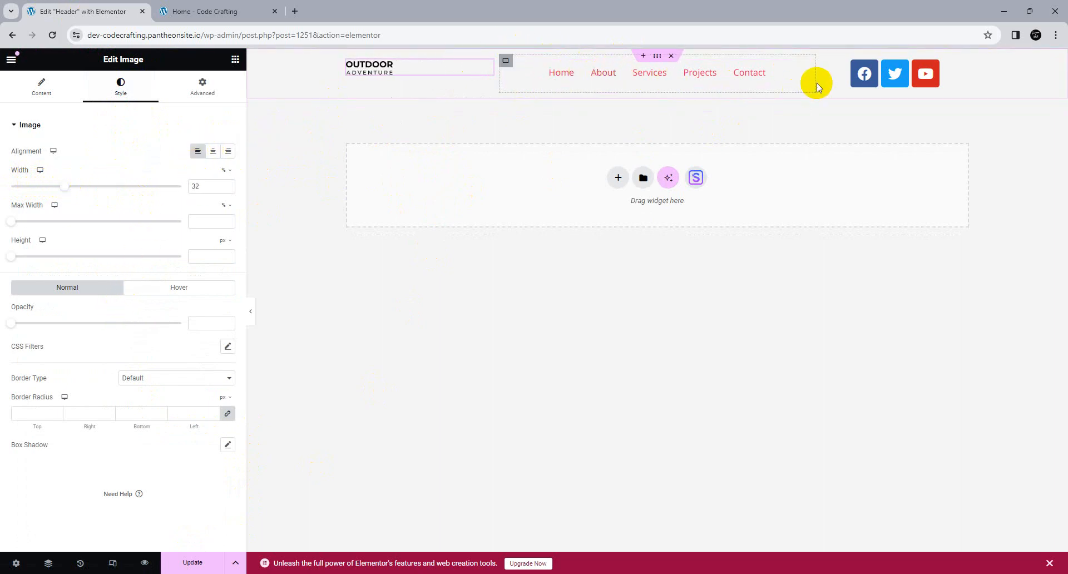
Set the social icons' size to 16 px
{"action": "left_click", "coordinate": [960, 71]}
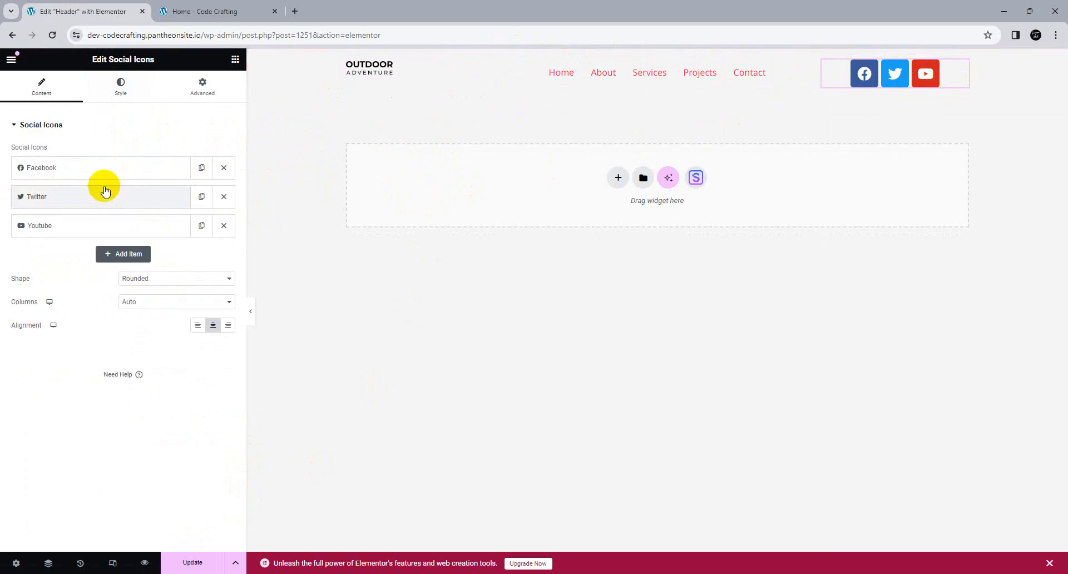
{"action": "left_click", "coordinate": [121, 88]}
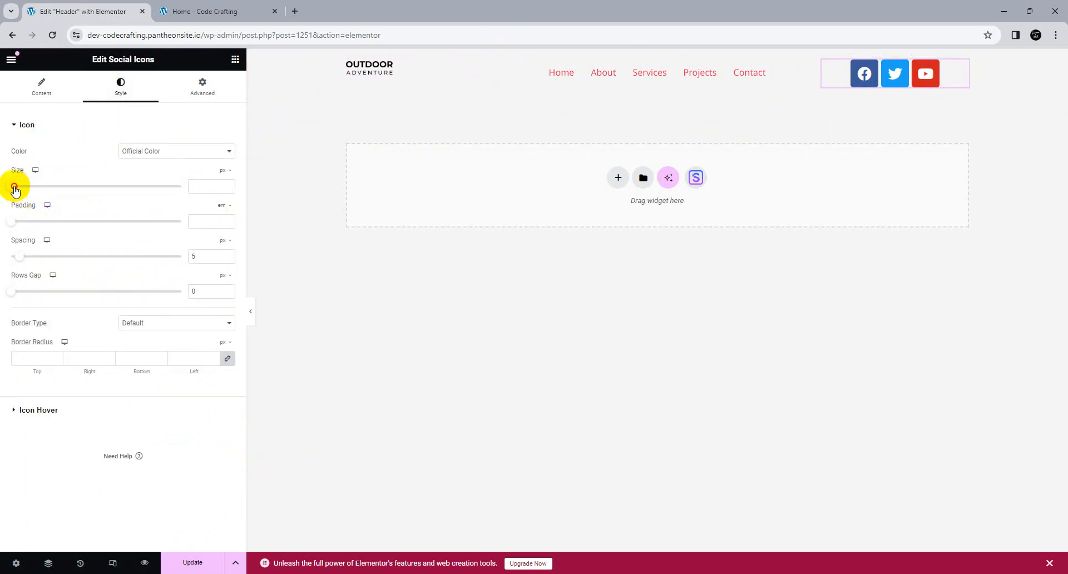
{"action": "mouse_move", "coordinate": [14, 187]}
{"action": "left_mouse_down"}
{"action": "mouse_move", "coordinate": [35, 186]}
{"action": "mouse_move", "coordinate": [9, 185]}
{"action": "mouse_move", "coordinate": [22, 185]}
{"action": "left_mouse_up"}
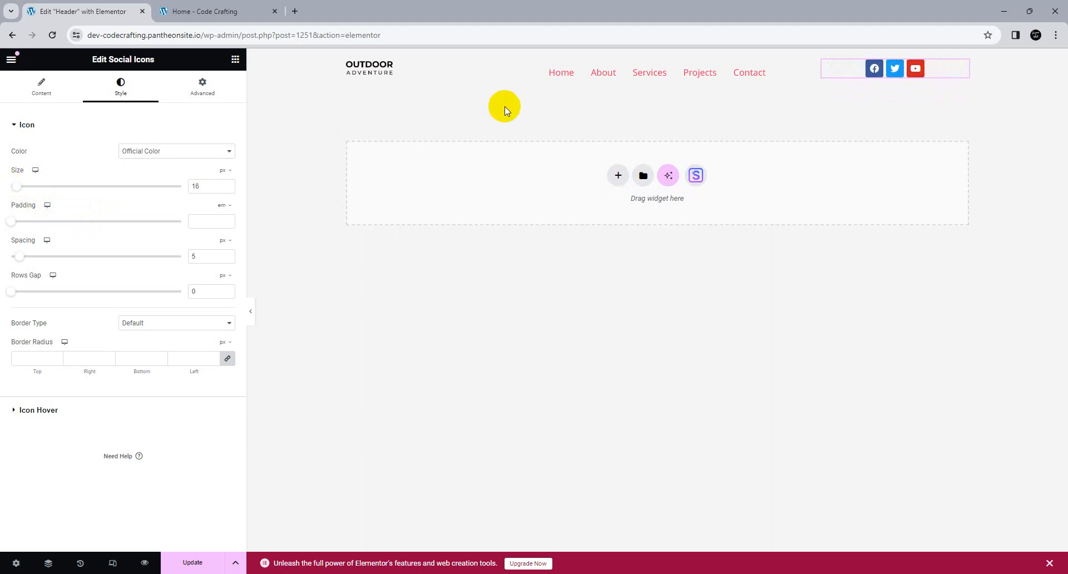
Set the logo image's max width to 63% and its width to 53%, and update the header template
{"action": "left_click", "coordinate": [430, 71]}
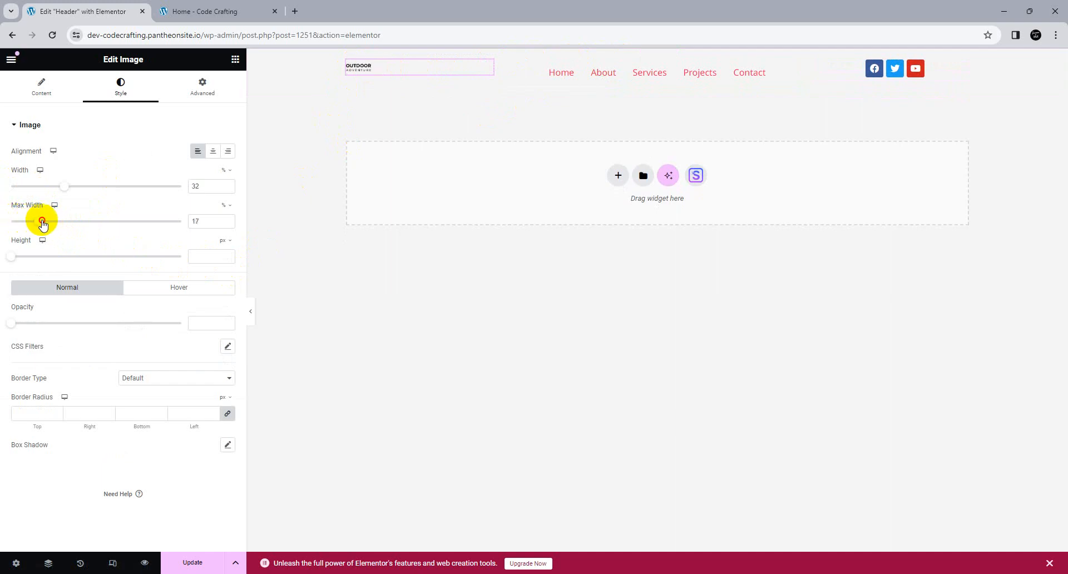
{"action": "left_click_drag", "start_coordinate": [42, 224], "coordinate": [117, 221]}
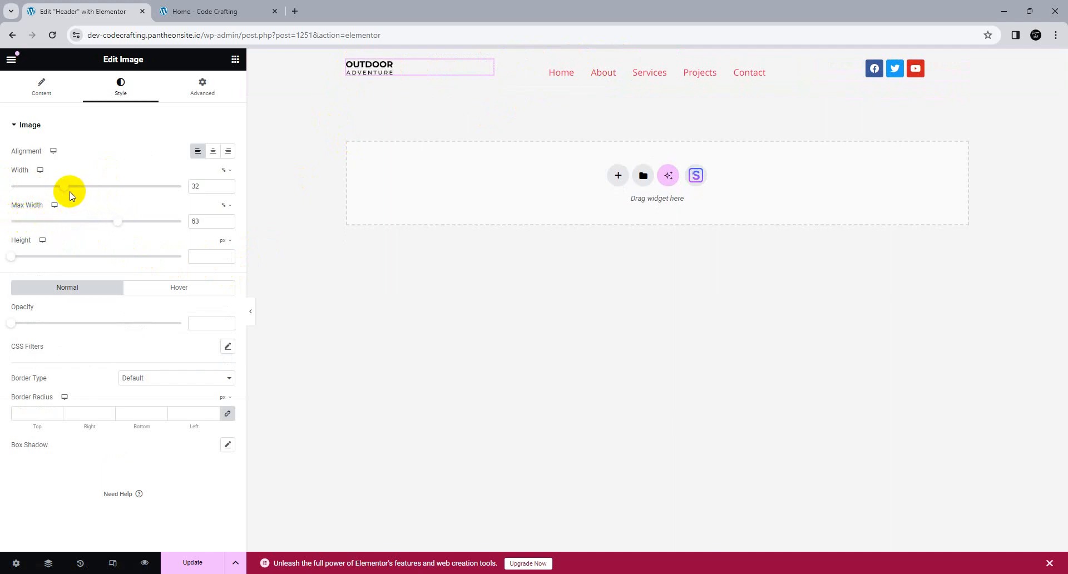
{"action": "left_click_drag", "start_coordinate": [71, 188], "coordinate": [101, 187]}
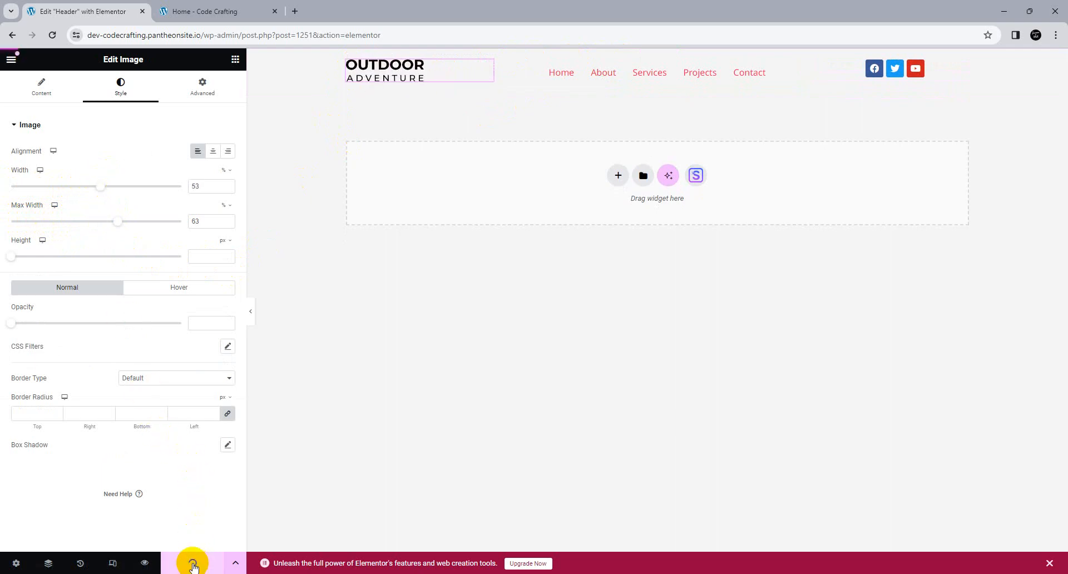
Reload the live home page and open the About page in a new tab to check the header on both
{"action": "left_click", "coordinate": [219, 11]}
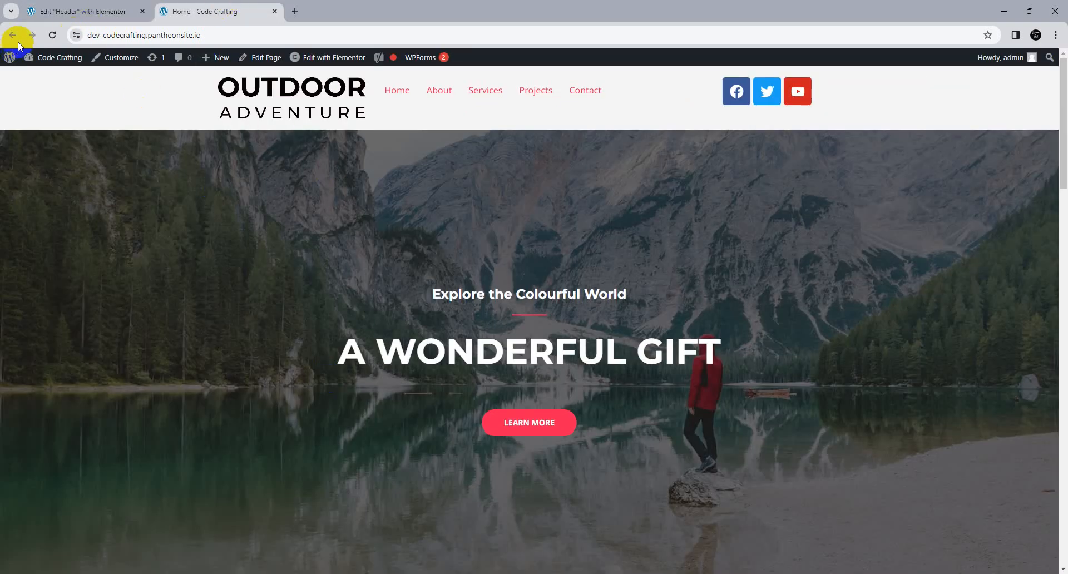
{"action": "left_click", "coordinate": [53, 35]}
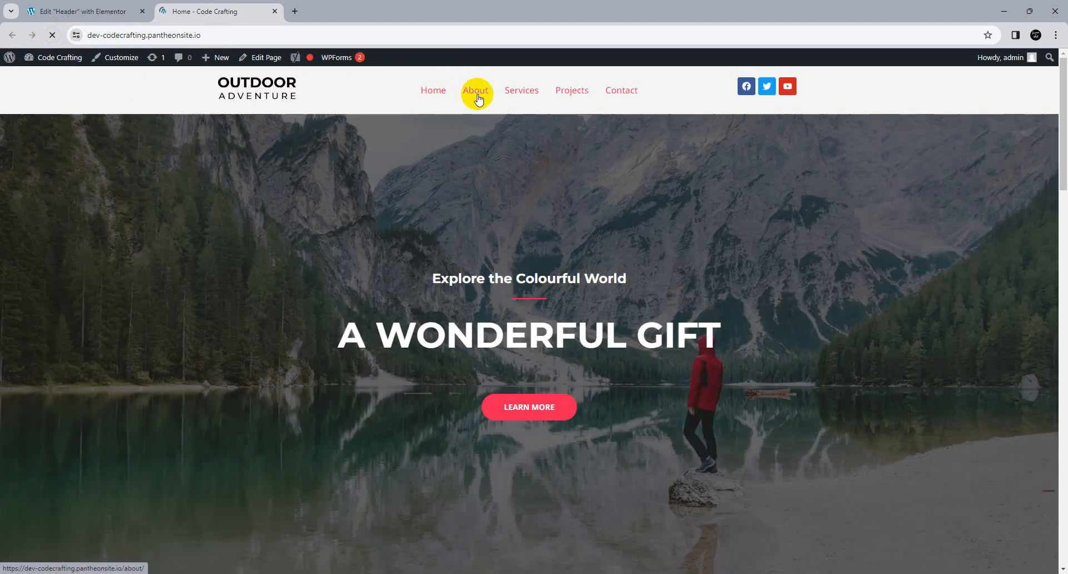
{"action": "left_click", "coordinate": [333, 7]}
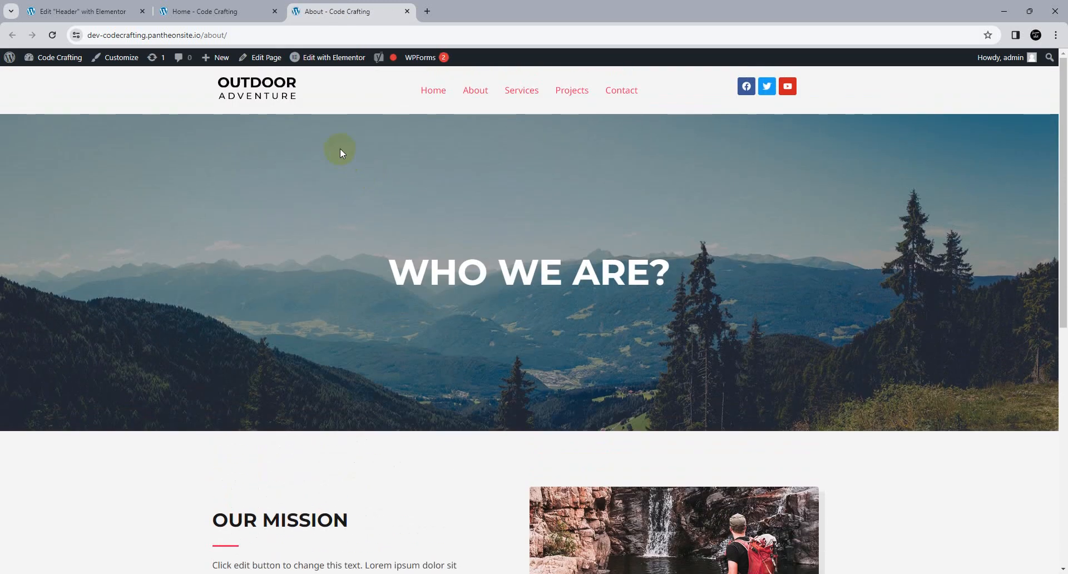
Start a new header/footer template titled "header -2" and set its template type to Header
{"action": "left_click", "coordinate": [76, 11]}
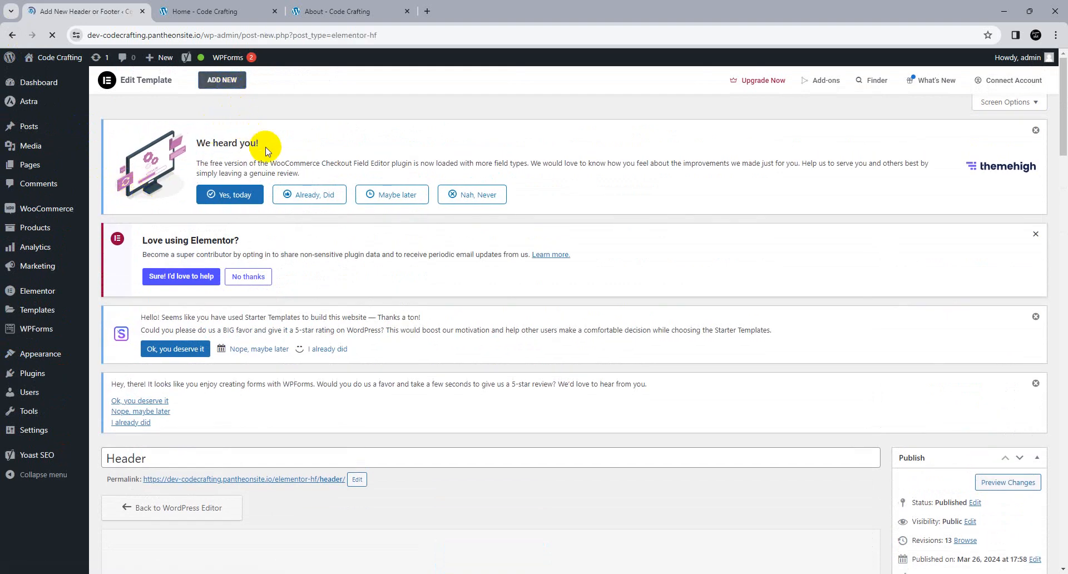
{"action": "scroll", "coordinate": [272, 212], "scroll_direction": "down", "scroll_amount": 3}
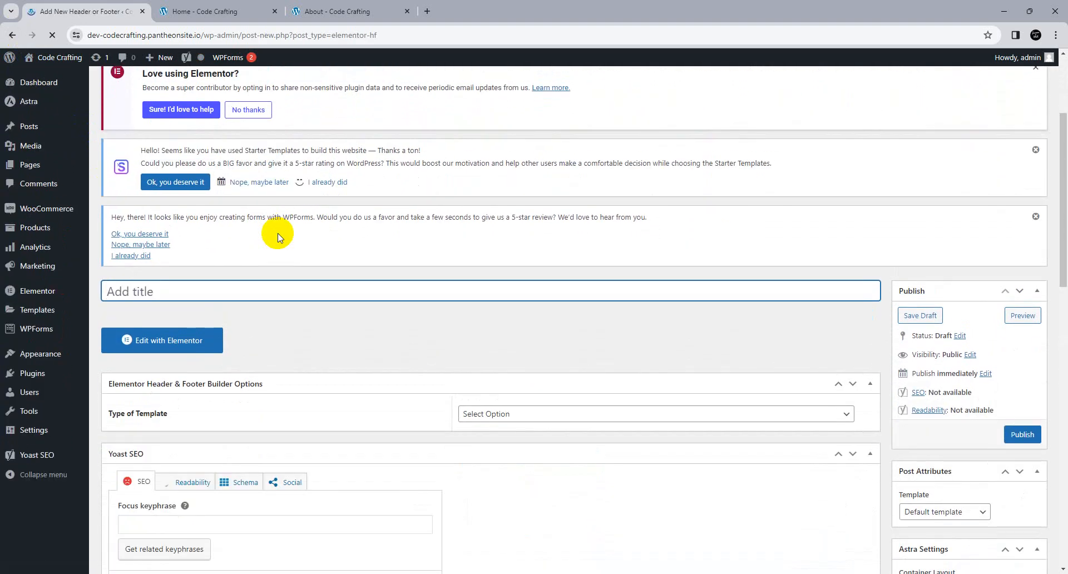
{"action": "type", "text": "HEade"}
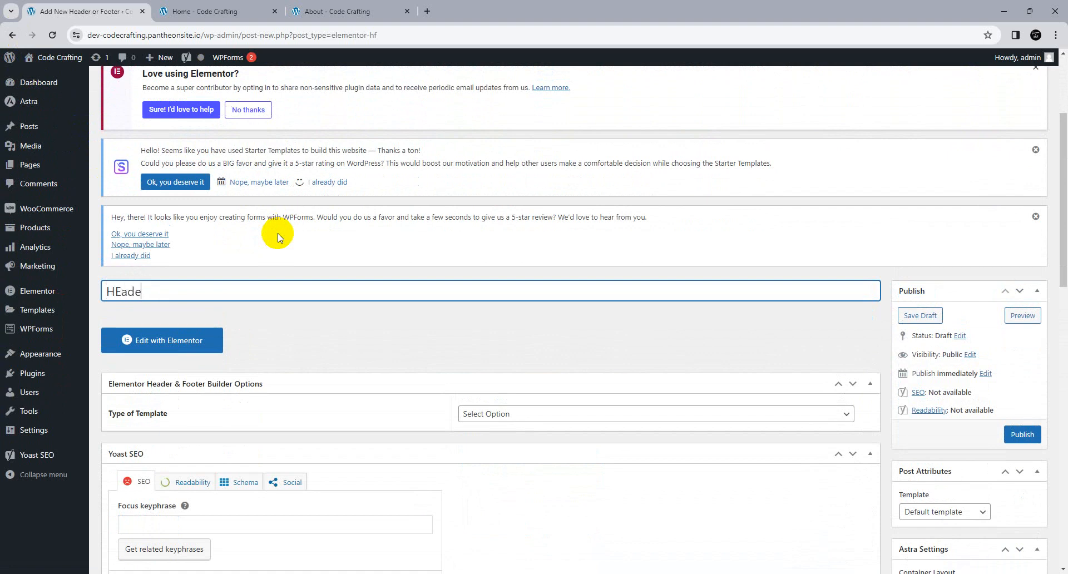
{"action": "type", "text": "r"}
{"action": "key", "text": "ctrl+a"}
{"action": "key", "text": "BackSpace"}
{"action": "type", "text": "header"}
{"action": "scroll", "coordinate": [284, 239], "scroll_direction": "down", "scroll_amount": 3}
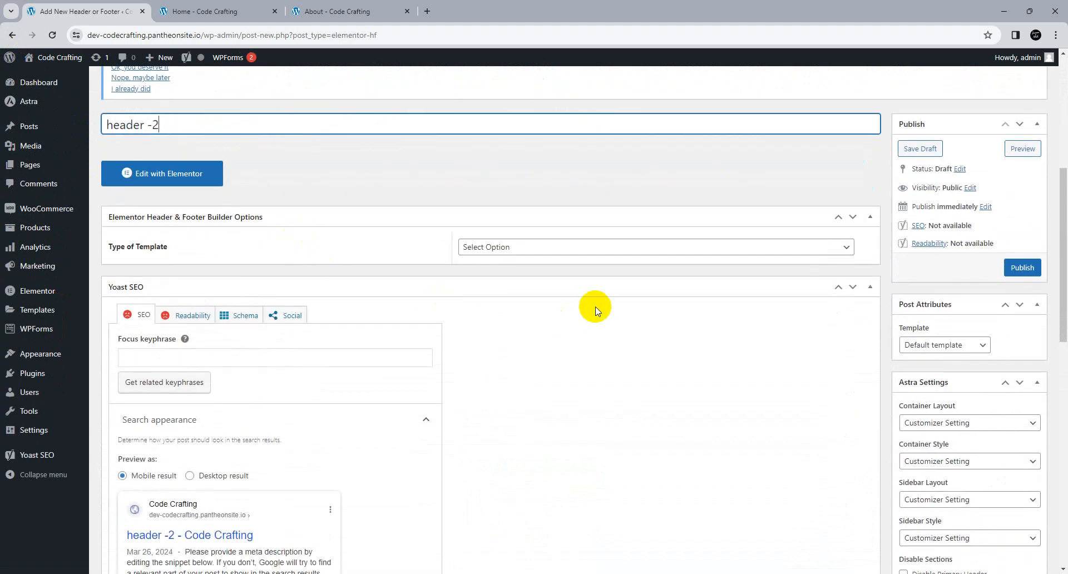
{"action": "left_click", "coordinate": [574, 246]}
{"action": "left_click", "coordinate": [527, 273]}
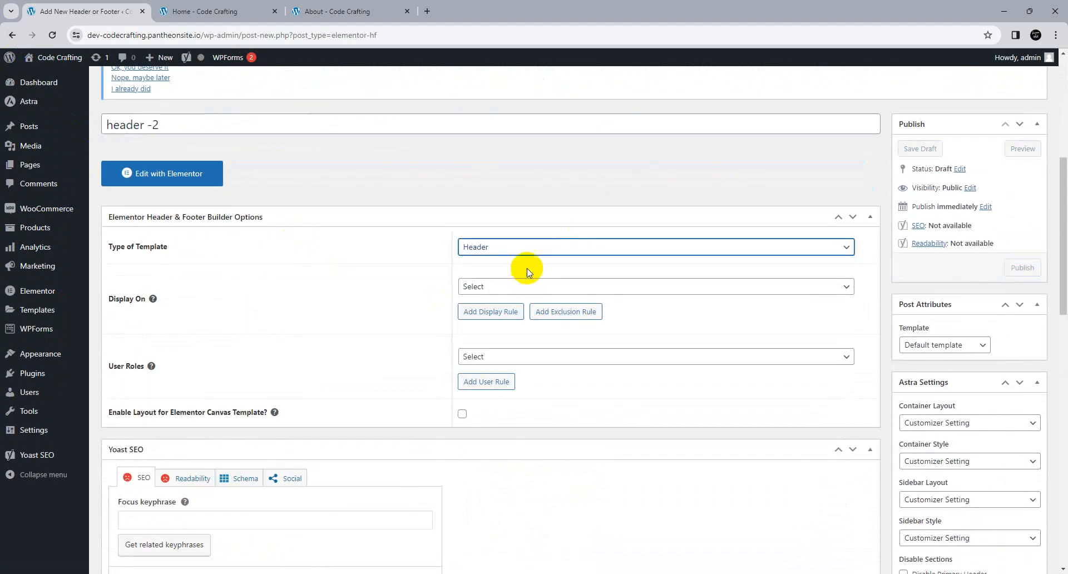
Set the template's display rule to Specific Pages / Posts / Taxonomies, etc. and choose the About page as target
{"action": "left_click", "coordinate": [495, 286]}
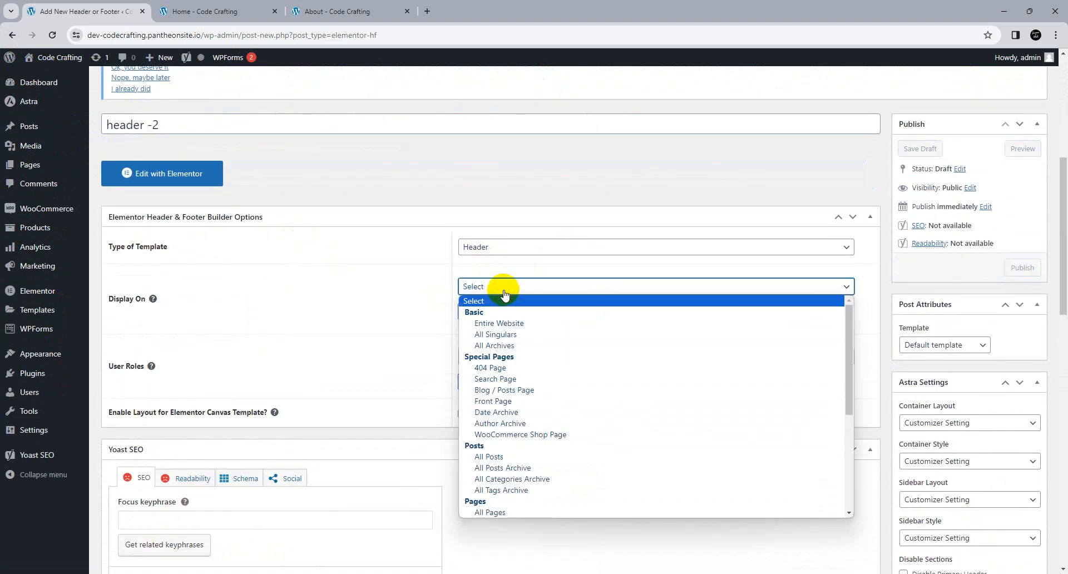
{"action": "left_click", "coordinate": [507, 334]}
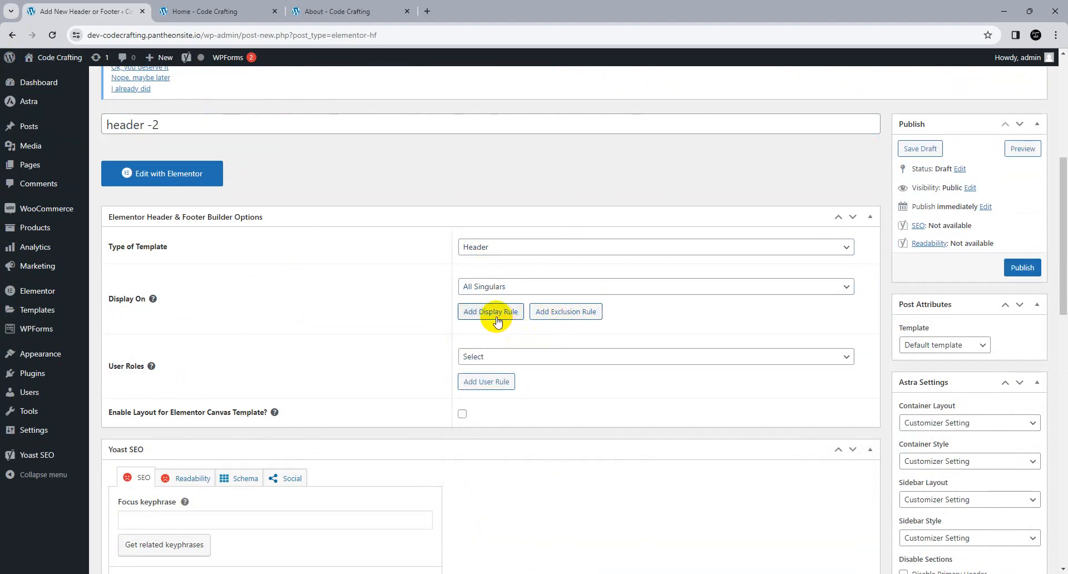
{"action": "left_click", "coordinate": [527, 284]}
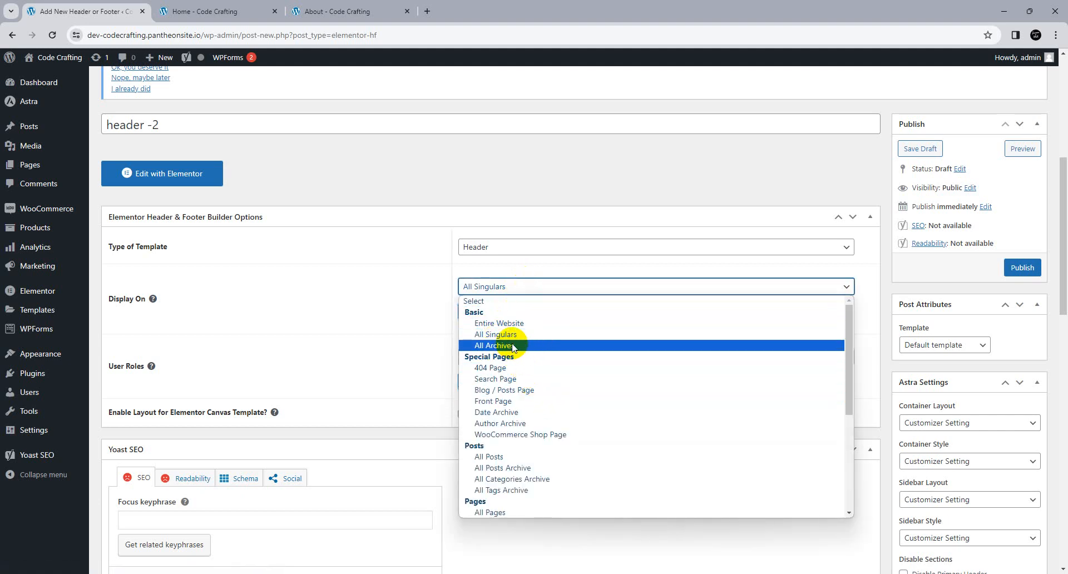
{"action": "scroll", "coordinate": [509, 447], "scroll_direction": "down", "scroll_amount": 5}
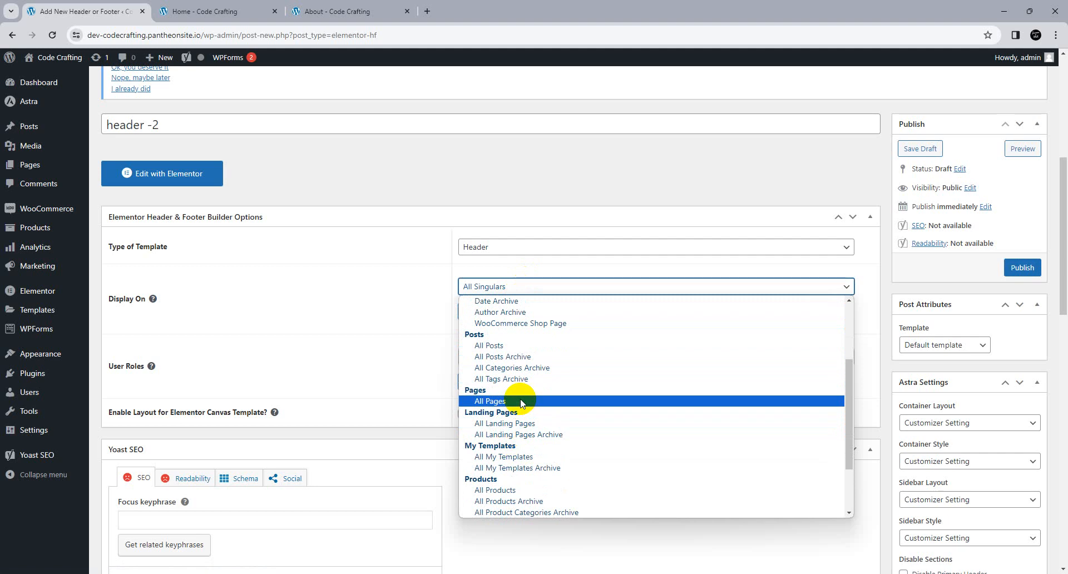
{"action": "scroll", "coordinate": [517, 423], "scroll_direction": "down", "scroll_amount": 3}
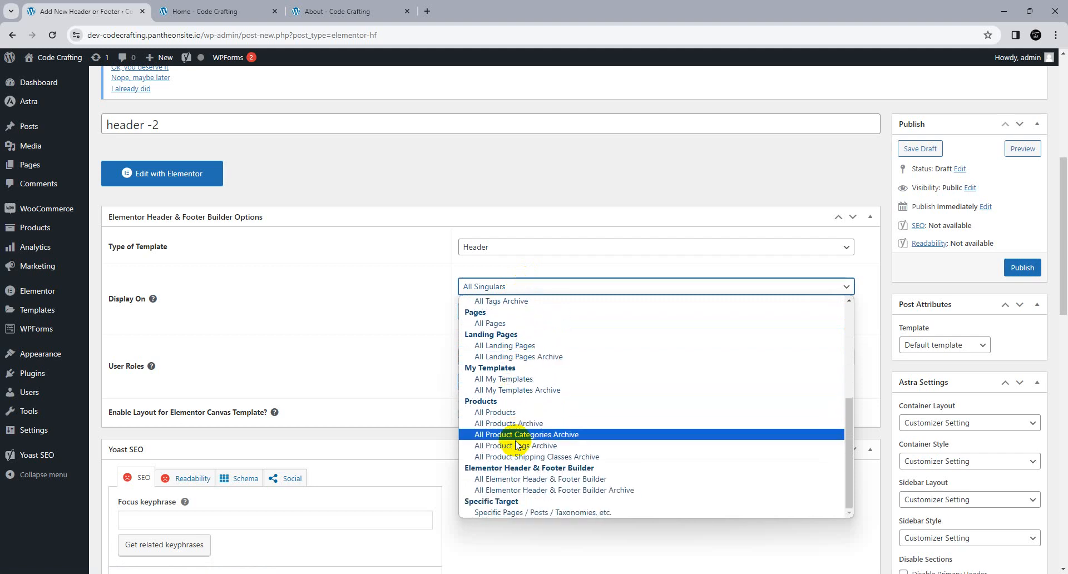
{"action": "left_click", "coordinate": [527, 512]}
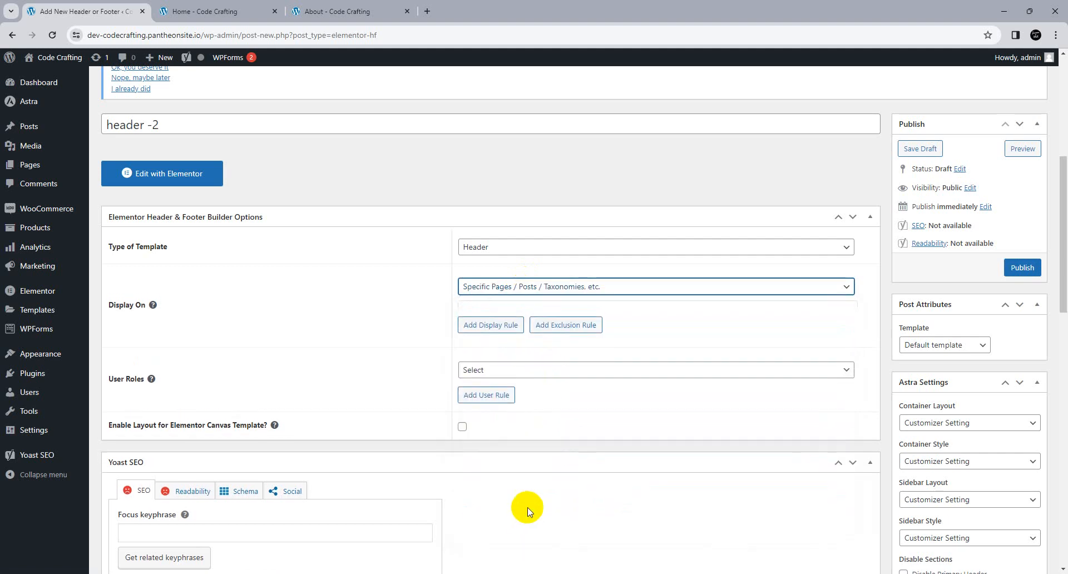
{"action": "left_click", "coordinate": [489, 310]}
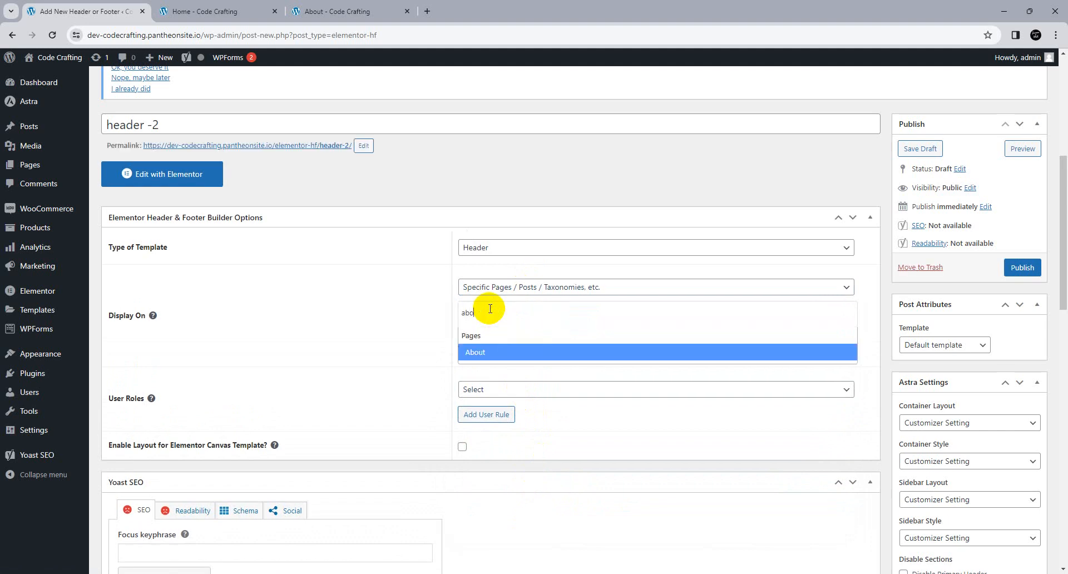
{"action": "left_click", "coordinate": [489, 351]}
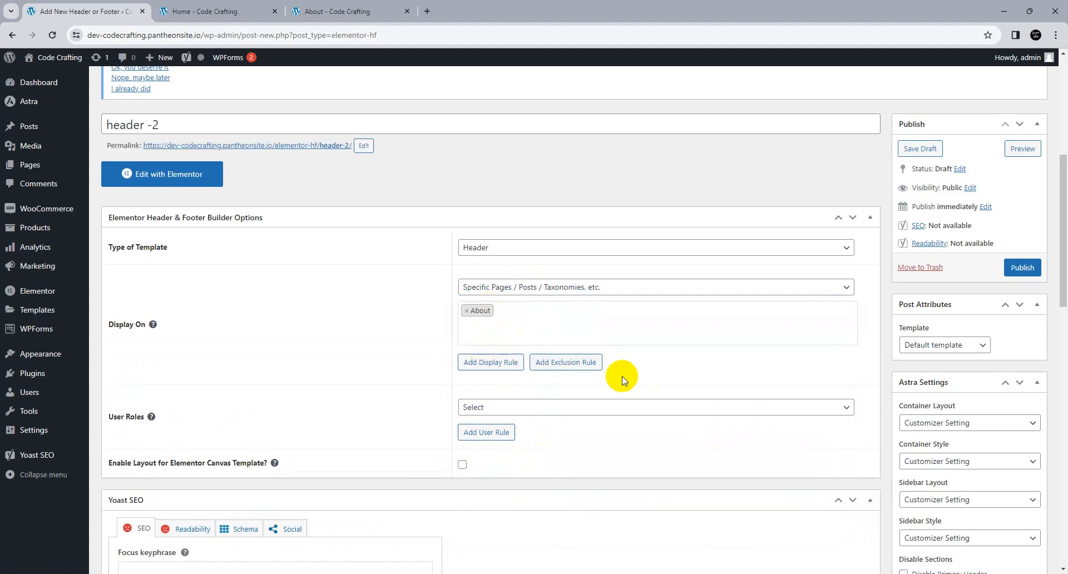
Set the user role to All, enable the layout for the Elementor Canvas template, and publish header -2
{"action": "left_click", "coordinate": [610, 406]}
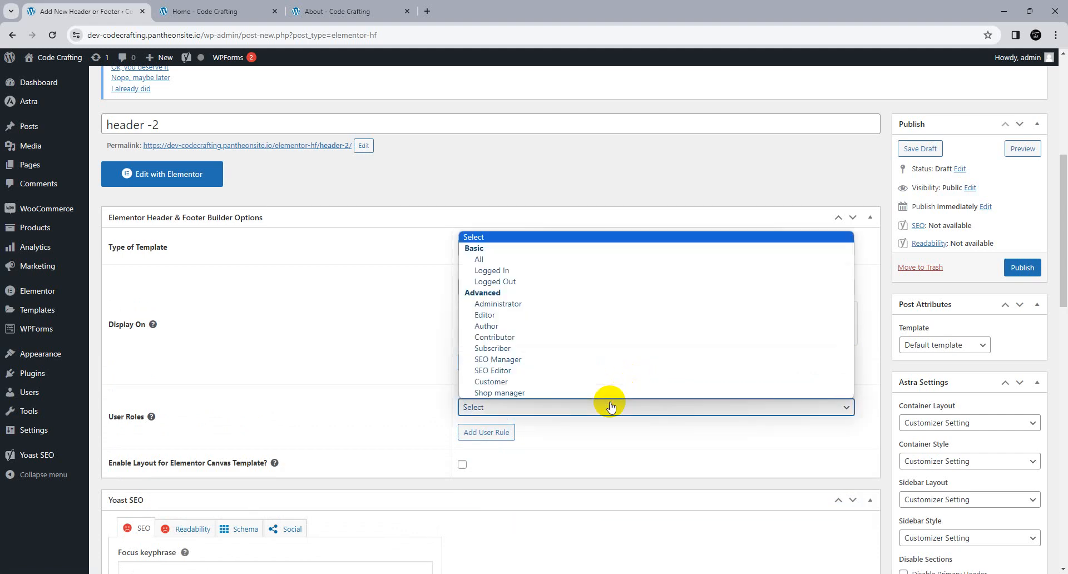
{"action": "left_click", "coordinate": [484, 260]}
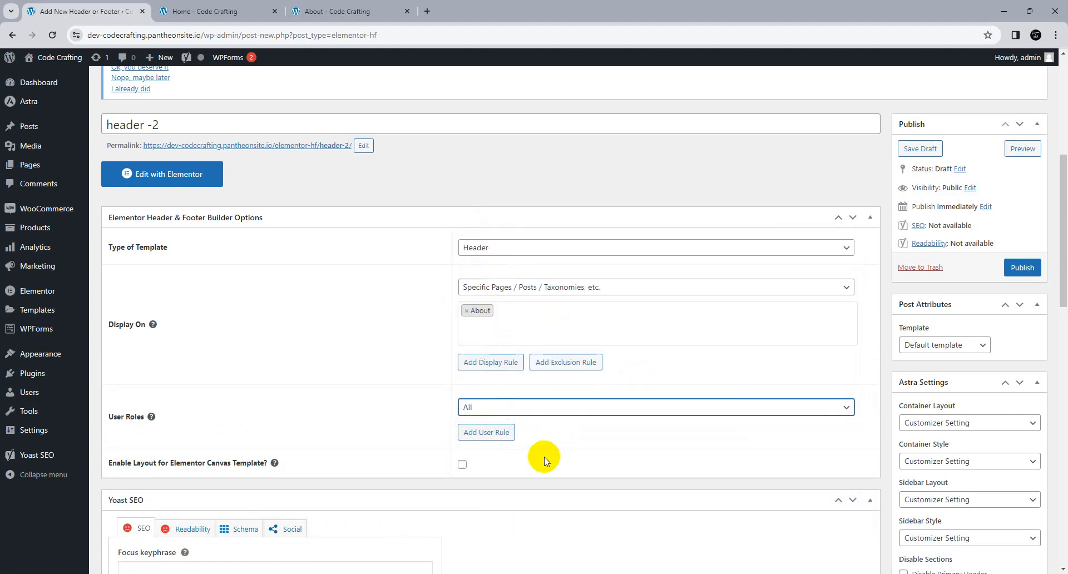
{"action": "left_click", "coordinate": [462, 464]}
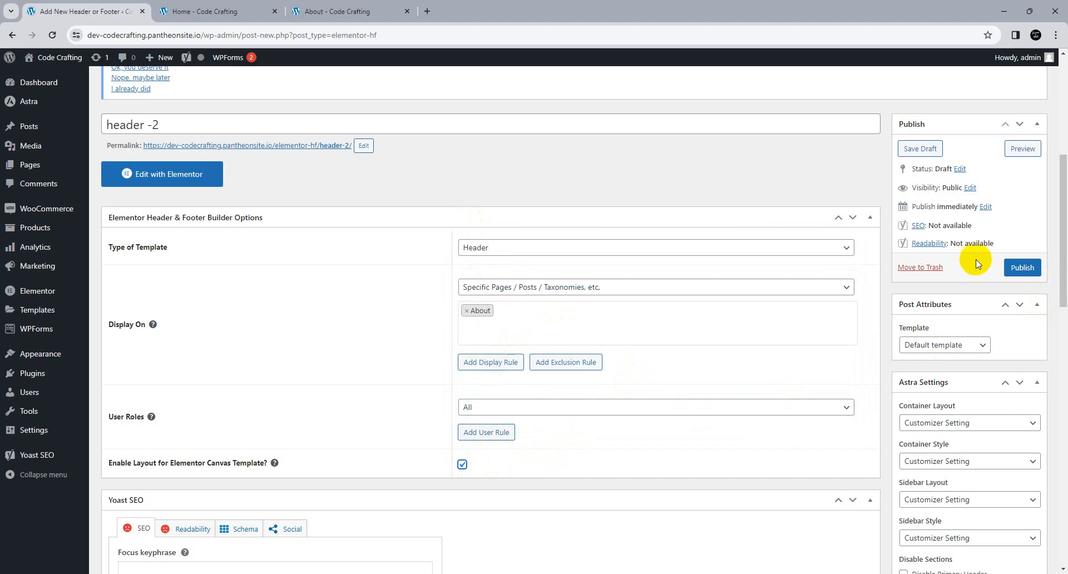
{"action": "left_click", "coordinate": [1005, 267]}
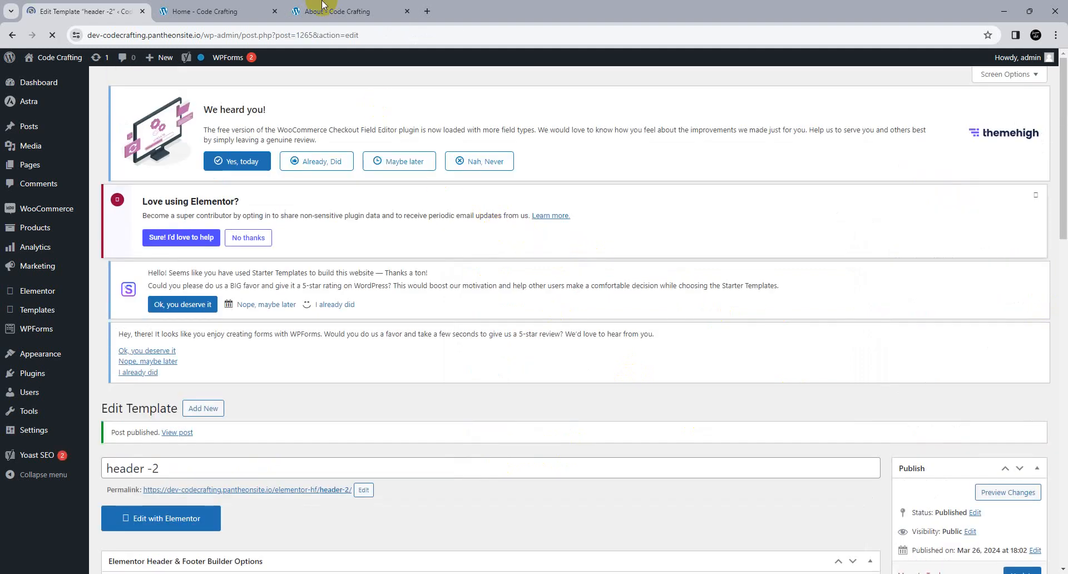
Open header -2 in Elementor and compare the header area on the live Home and About pages
{"action": "left_click", "coordinate": [325, 11]}
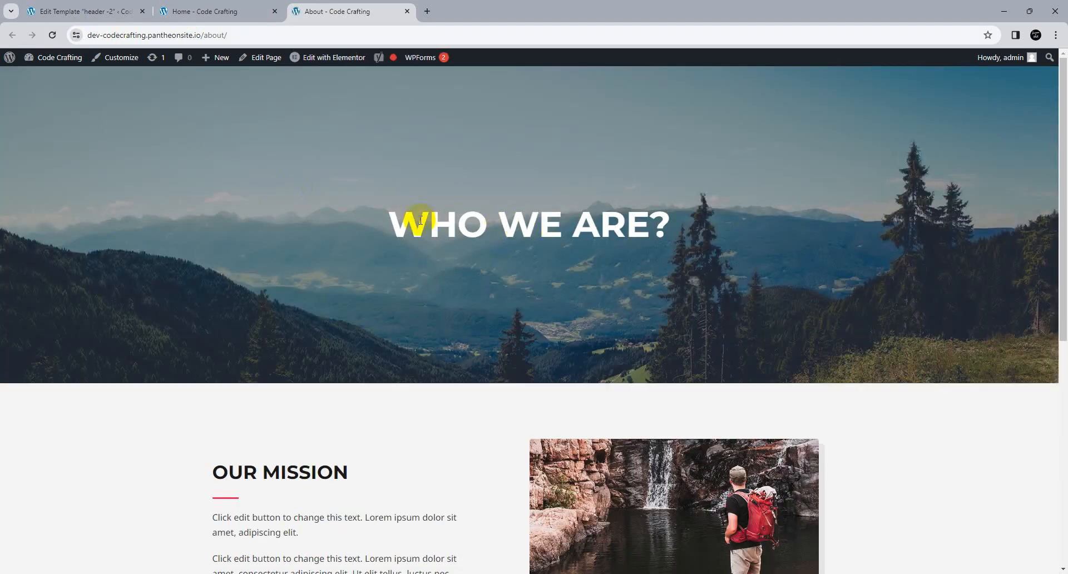
{"action": "left_click", "coordinate": [131, 10]}
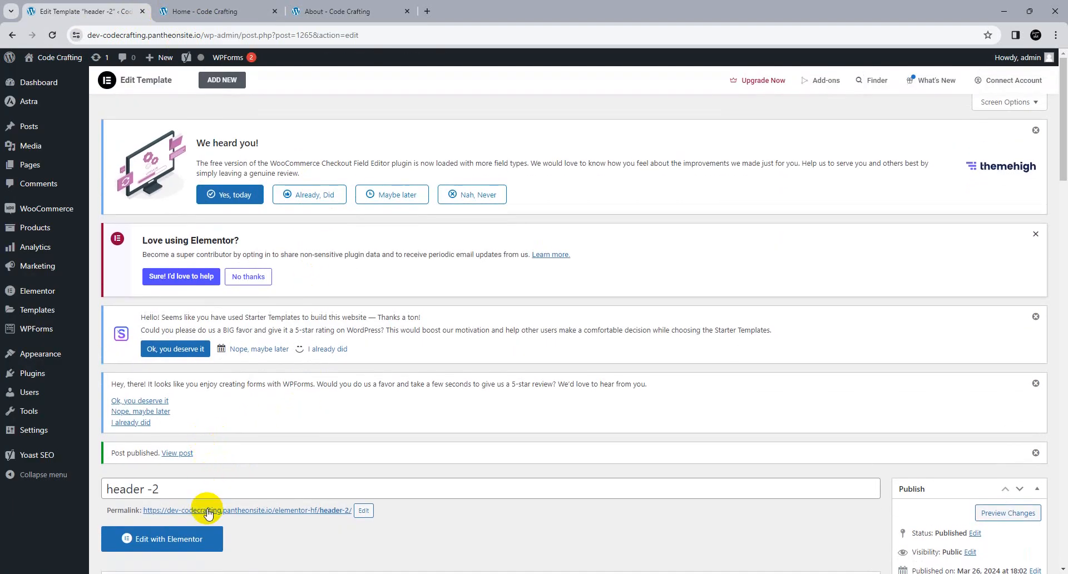
{"action": "left_click", "coordinate": [208, 530]}
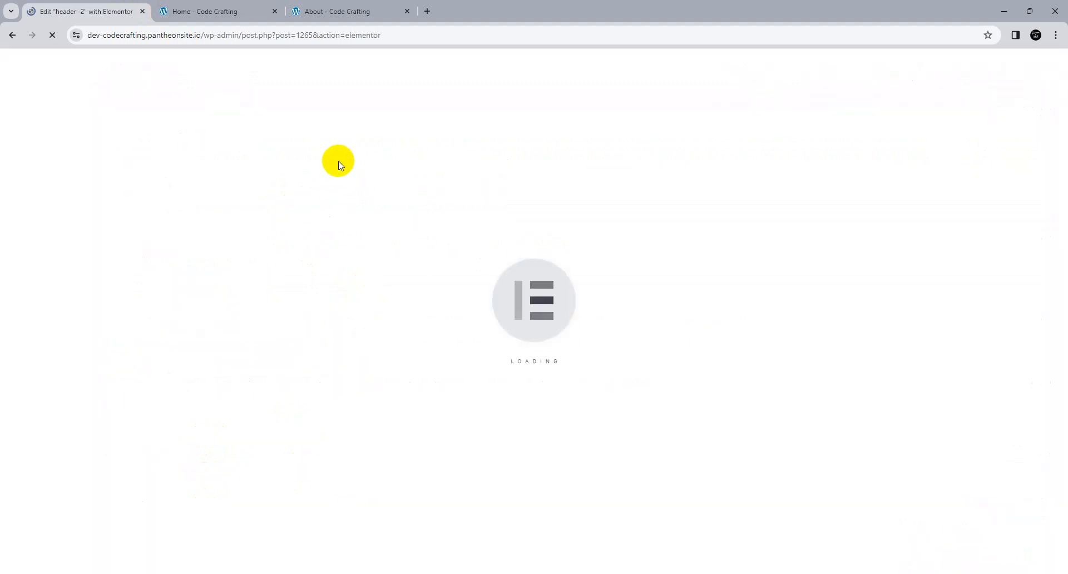
{"action": "left_click", "coordinate": [158, 6]}
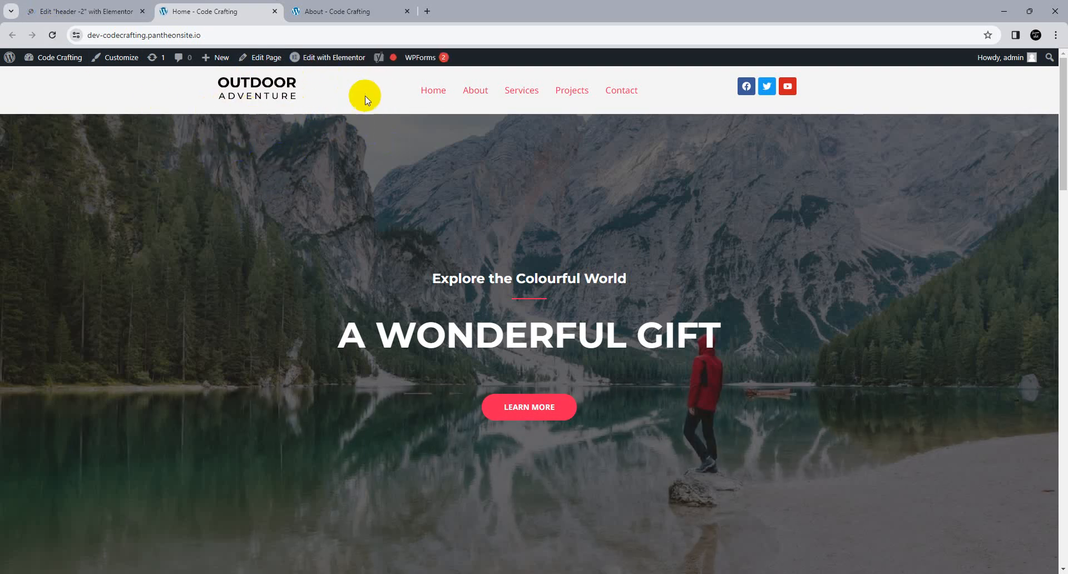
{"action": "left_click", "coordinate": [309, 11]}
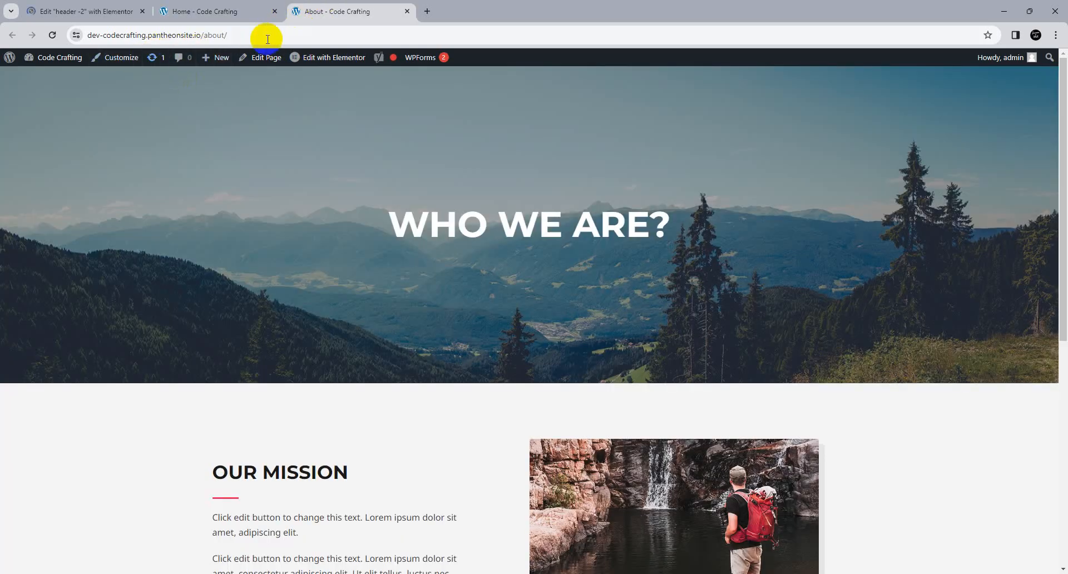
Add a two-column container to header -2 with a narrow first column and a wider second column
{"action": "left_click", "coordinate": [107, 6]}
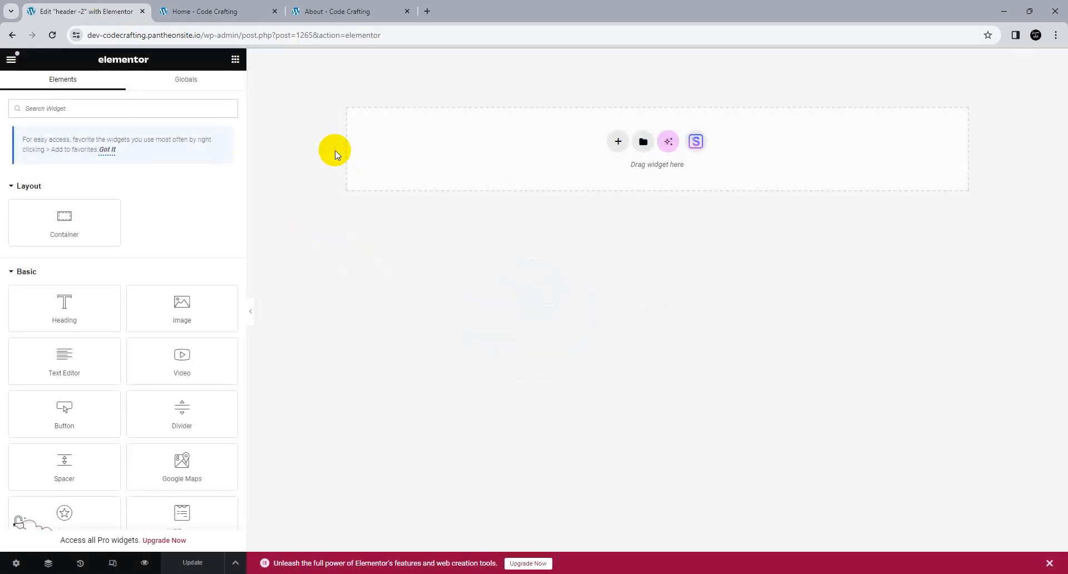
{"action": "left_click", "coordinate": [614, 141]}
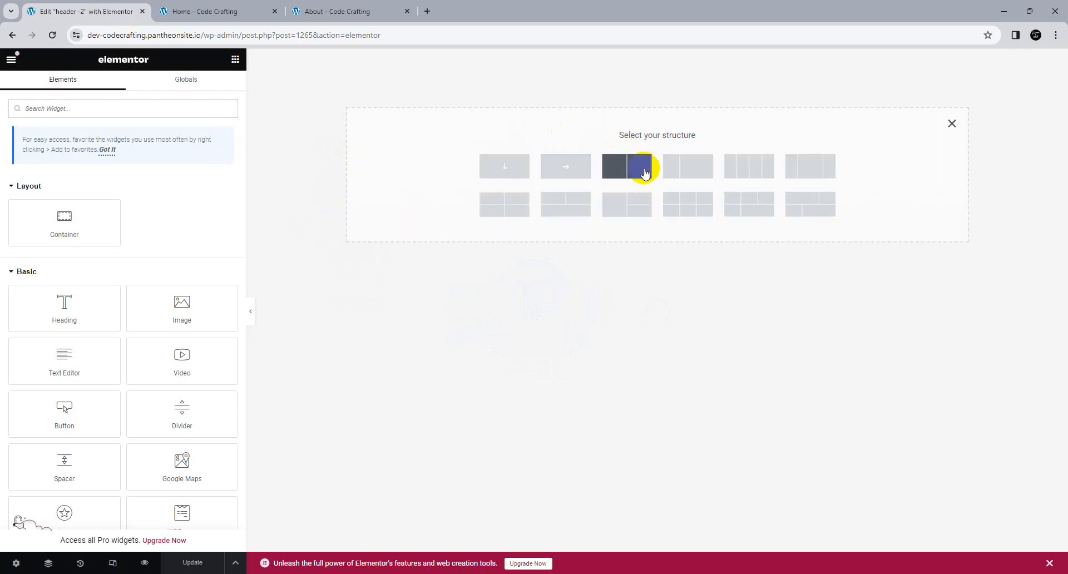
{"action": "left_click", "coordinate": [698, 176]}
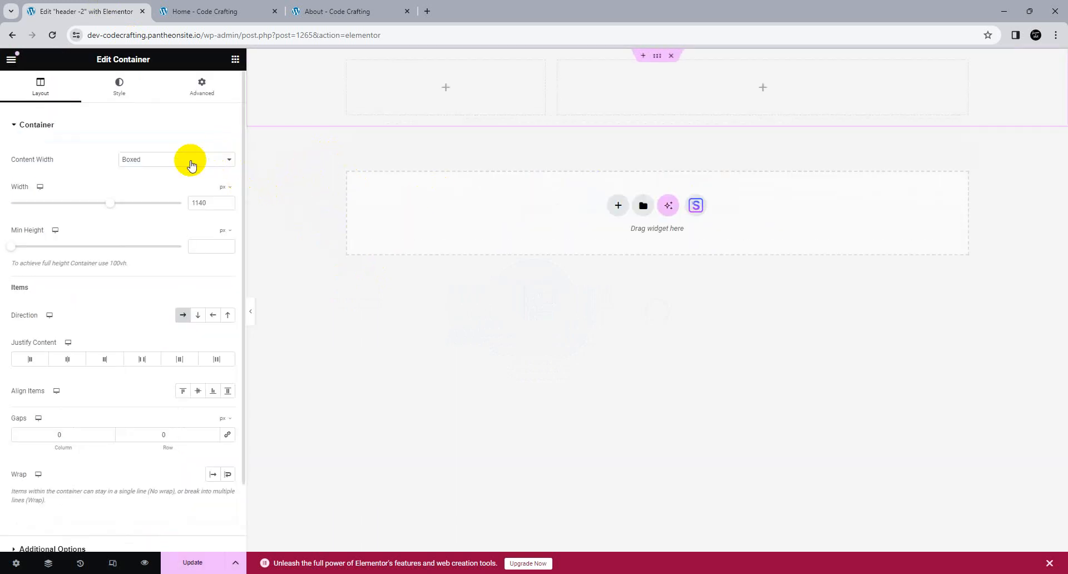
Add an Image widget to the narrow column and fill it with the black Outdoor Adventure logo from the media library
{"action": "left_click", "coordinate": [236, 59]}
{"action": "left_click_drag", "start_coordinate": [95, 240], "coordinate": [103, 196]}
{"action": "left_click_drag", "start_coordinate": [161, 290], "coordinate": [389, 89]}
{"action": "left_click", "coordinate": [120, 193]}
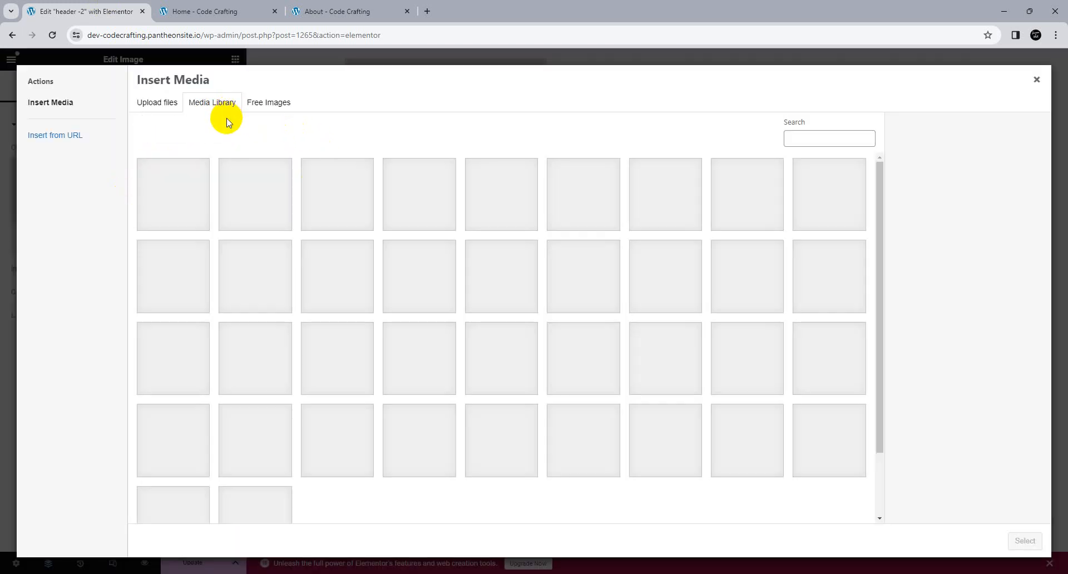
{"action": "left_click", "coordinate": [267, 279]}
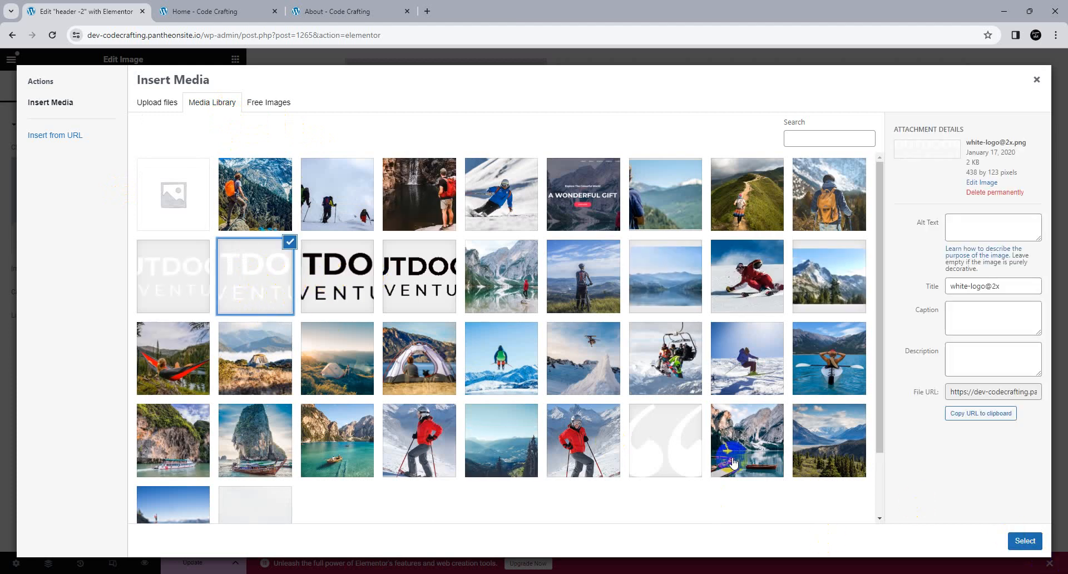
{"action": "left_click", "coordinate": [404, 272]}
{"action": "left_click", "coordinate": [1028, 542]}
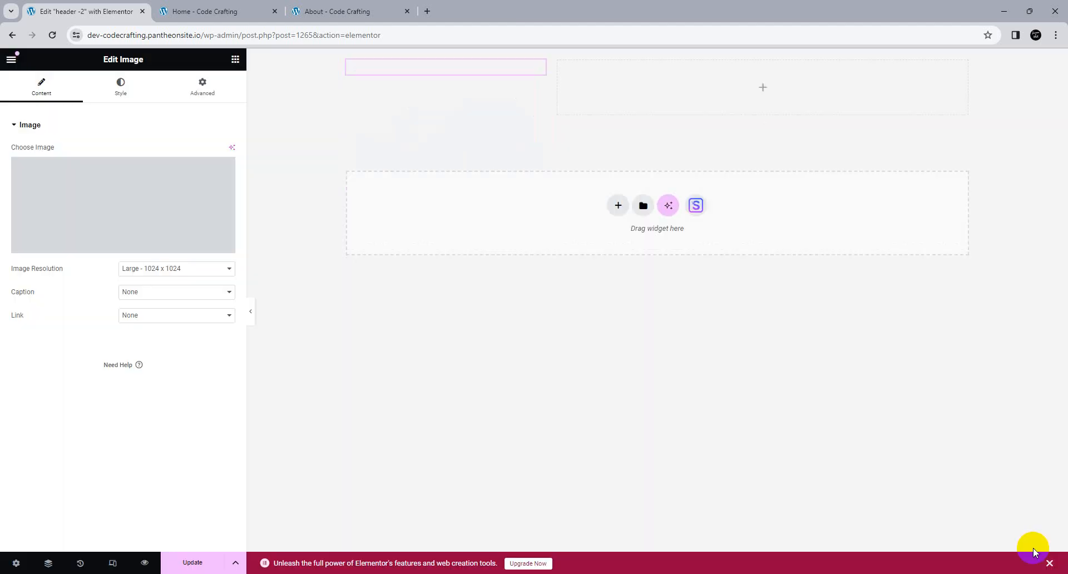
Add a Navigation Menu widget to the wider column and update the template to check it on the live About page
{"action": "left_click", "coordinate": [234, 61]}
{"action": "left_click", "coordinate": [103, 108]}
{"action": "type", "text": "me"}
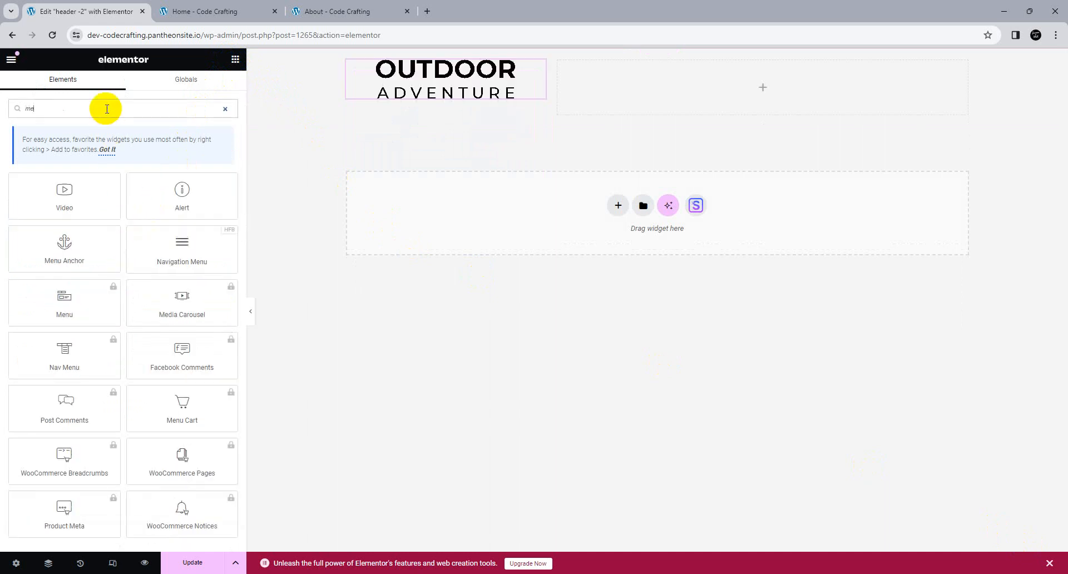
{"action": "type", "text": "nu"}
{"action": "left_click_drag", "start_coordinate": [179, 206], "coordinate": [690, 83]}
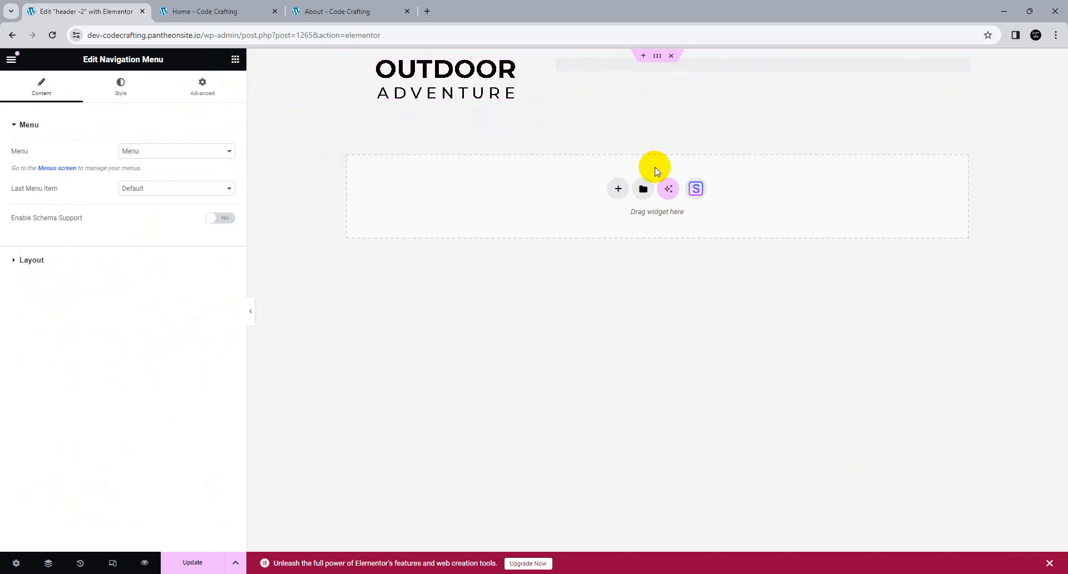
{"action": "left_click", "coordinate": [192, 562]}
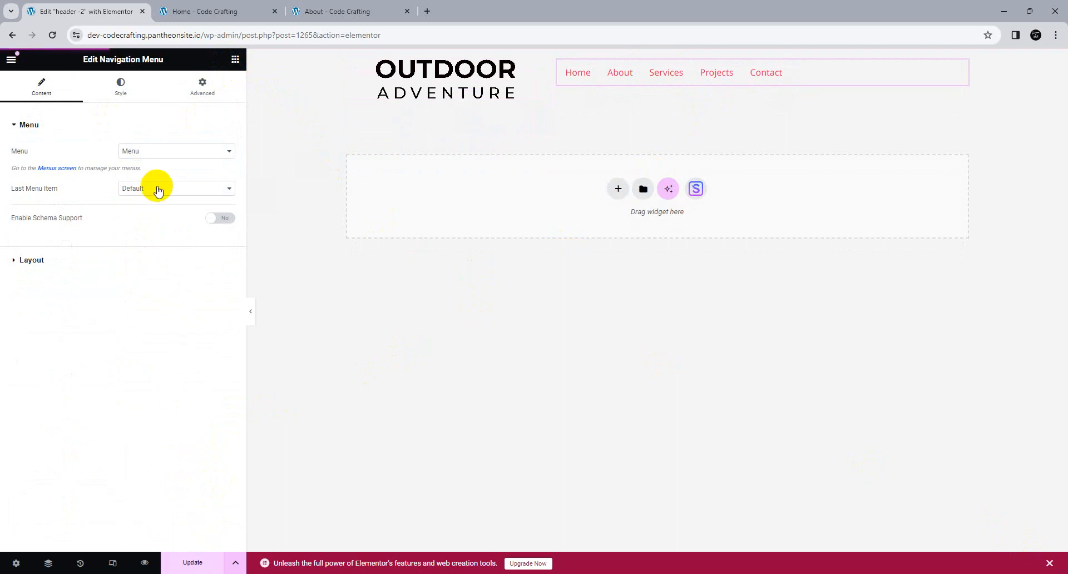
{"action": "left_click", "coordinate": [311, 7]}
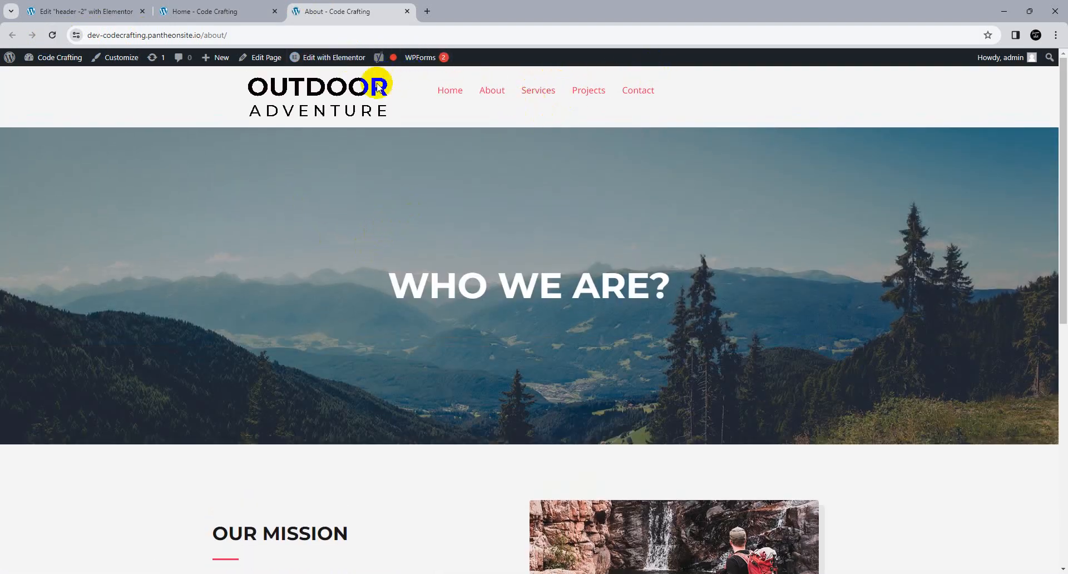
Start another new header or footer template and examine the footer of the live About page
{"action": "left_click", "coordinate": [49, 11]}
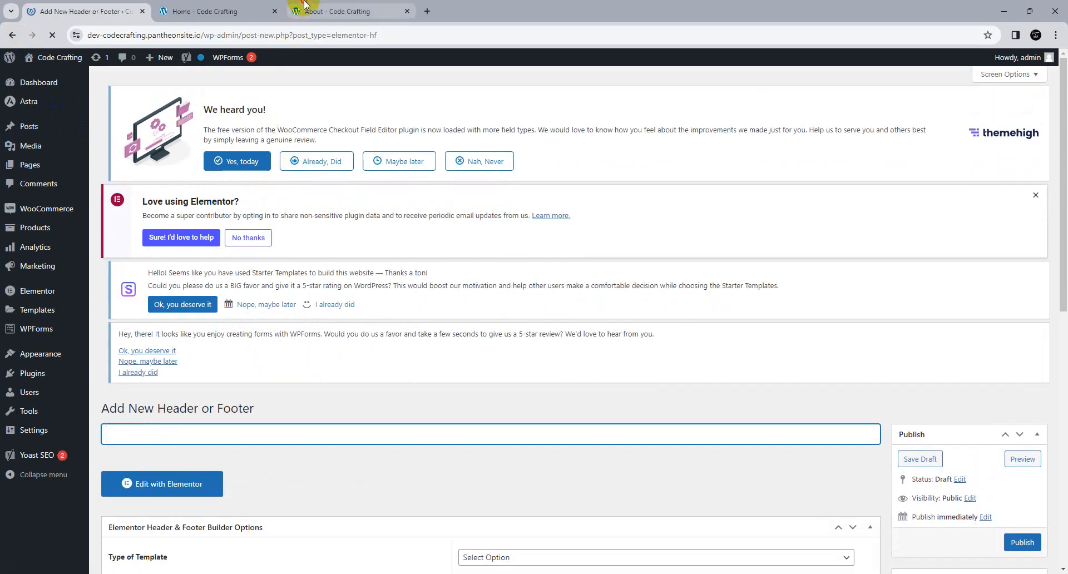
{"action": "left_click", "coordinate": [333, 11]}
{"action": "left_click_drag", "start_coordinate": [1062, 133], "coordinate": [1032, 542]}
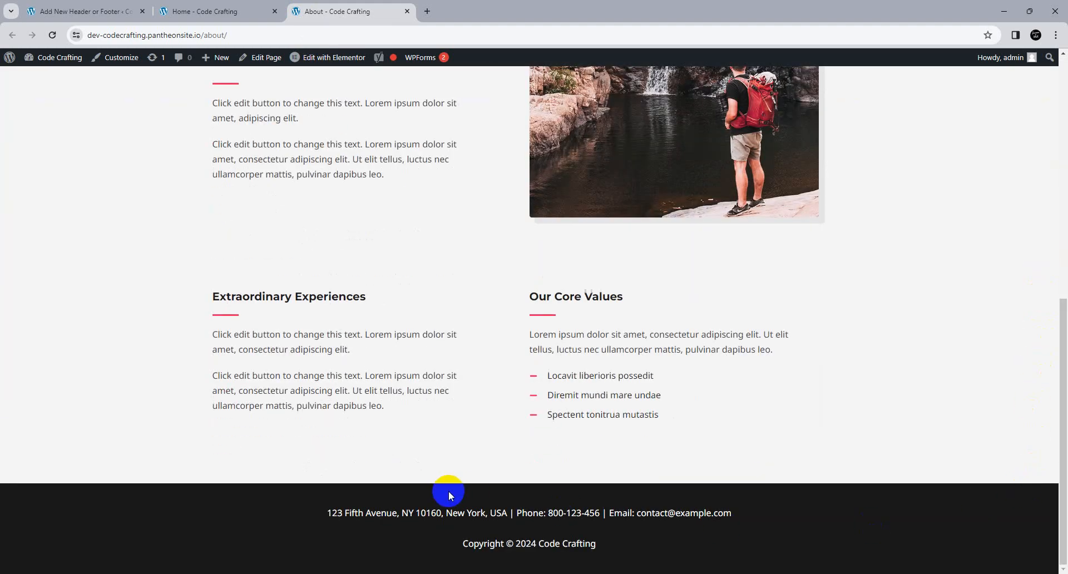
{"action": "left_click_drag", "start_coordinate": [324, 513], "coordinate": [656, 528]}
{"action": "left_click", "coordinate": [230, 10]}
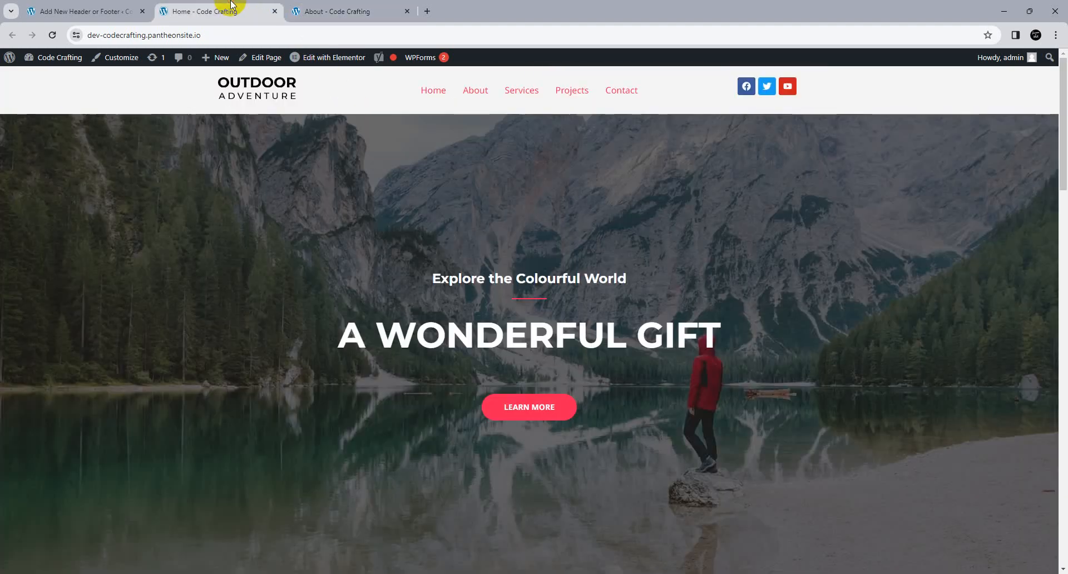
Title the new header or footer template Footer
{"action": "left_click", "coordinate": [112, 10]}
{"action": "scroll", "coordinate": [442, 342], "scroll_direction": "down", "scroll_amount": 7}
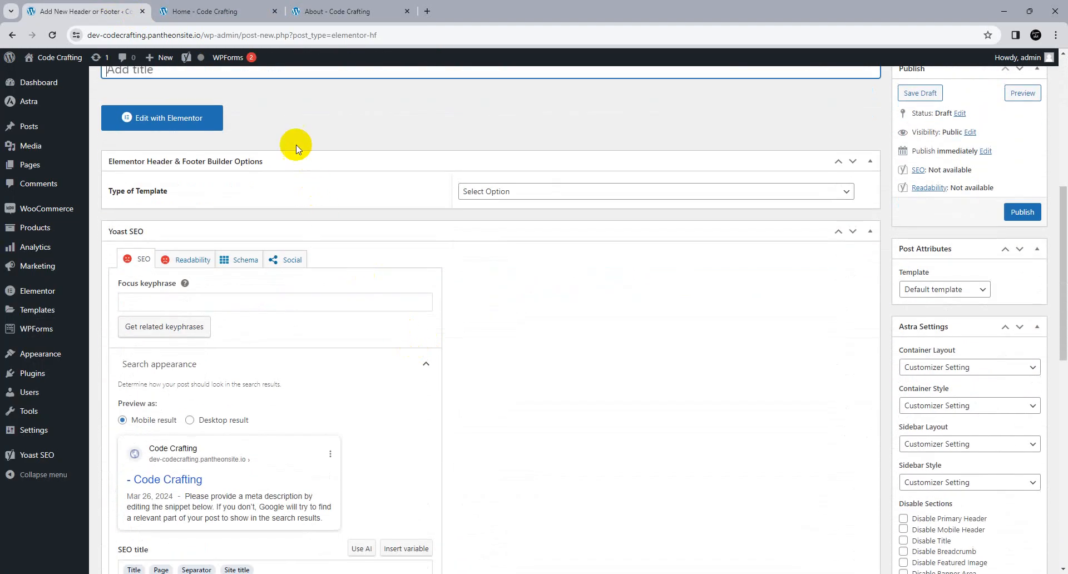
{"action": "scroll", "coordinate": [296, 144], "scroll_direction": "up", "scroll_amount": 3}
{"action": "type", "text": "G"}
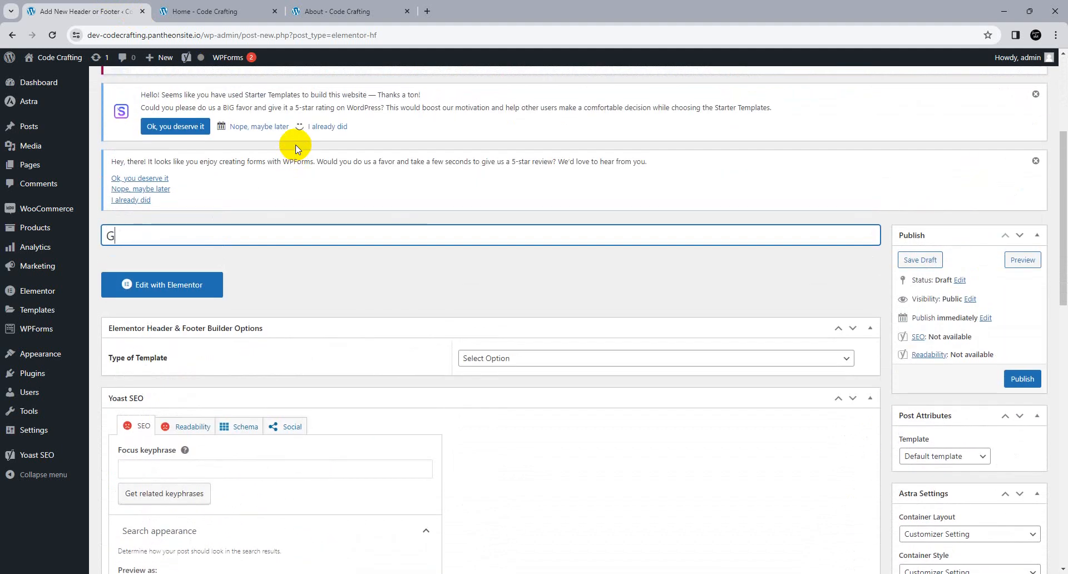
{"action": "type", "text": "oo"}
{"action": "key", "text": "BackSpace"}
{"action": "key", "text": "BackSpace"}
{"action": "key", "text": "BackSpace"}
{"action": "type", "text": "Footer"}
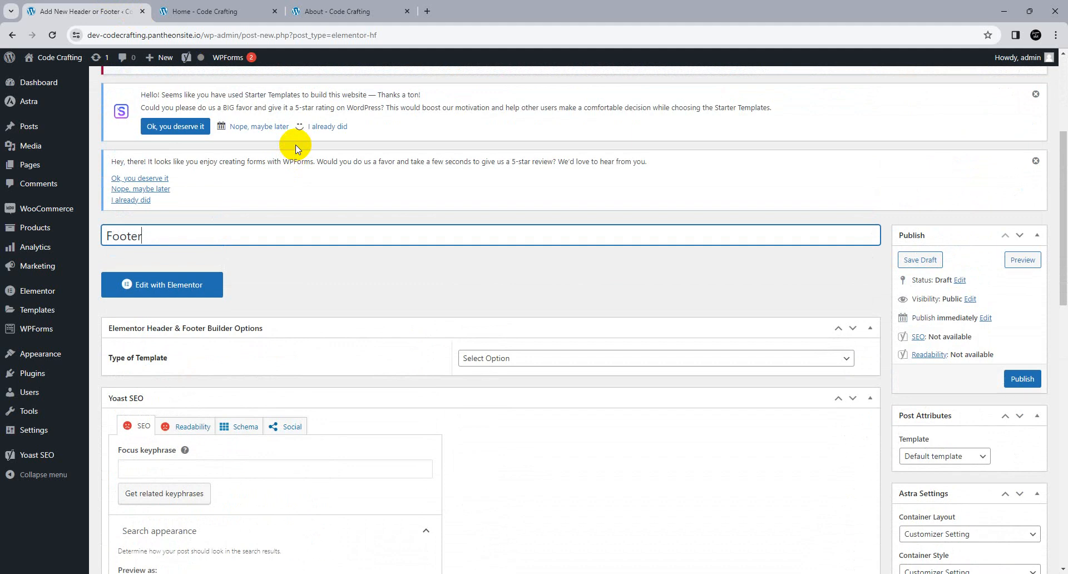
Set the template type to Footer and its display location to Entire Website
{"action": "scroll", "coordinate": [538, 186], "scroll_direction": "down", "scroll_amount": 1}
{"action": "left_click", "coordinate": [578, 303]}
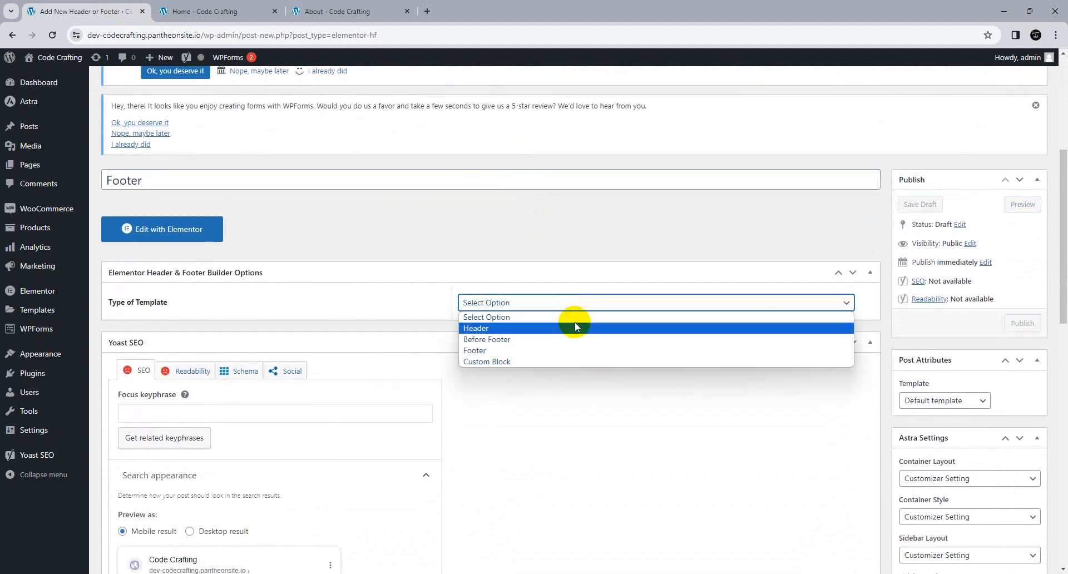
{"action": "left_click", "coordinate": [542, 357]}
{"action": "left_click", "coordinate": [508, 343]}
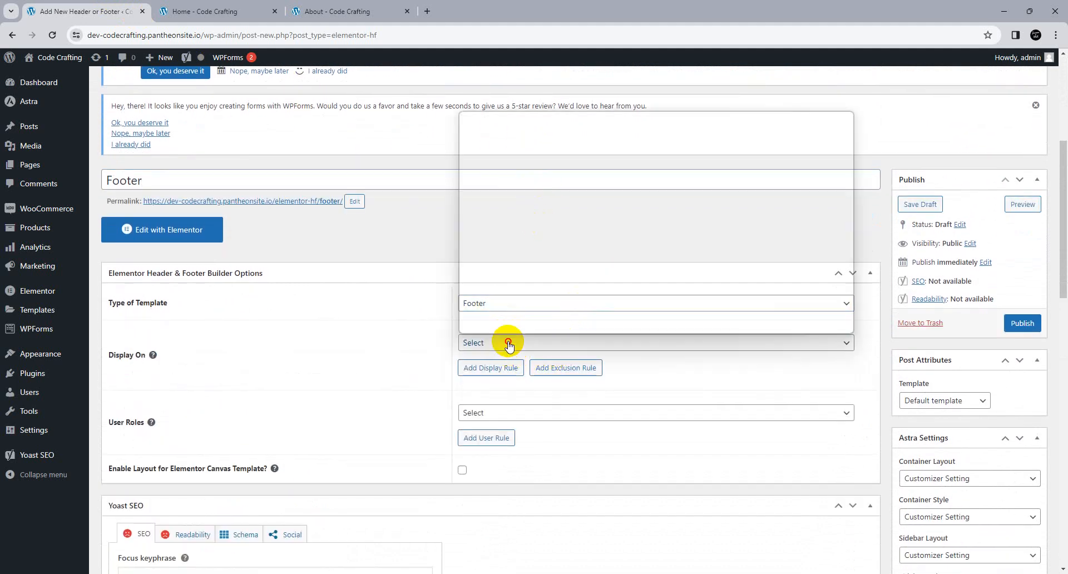
{"action": "left_click", "coordinate": [518, 140]}
Set the footer's user roles to All, enable its layout for the Elementor Canvas Template, and publish it
{"action": "scroll", "coordinate": [520, 238], "scroll_direction": "down", "scroll_amount": 3}
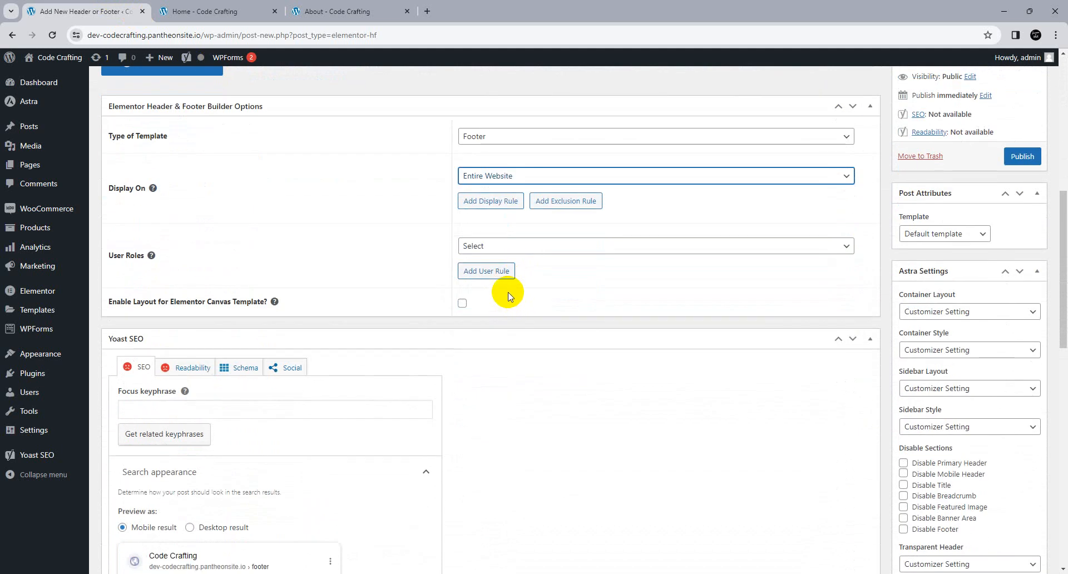
{"action": "left_click", "coordinate": [503, 245]}
{"action": "left_click", "coordinate": [503, 284]}
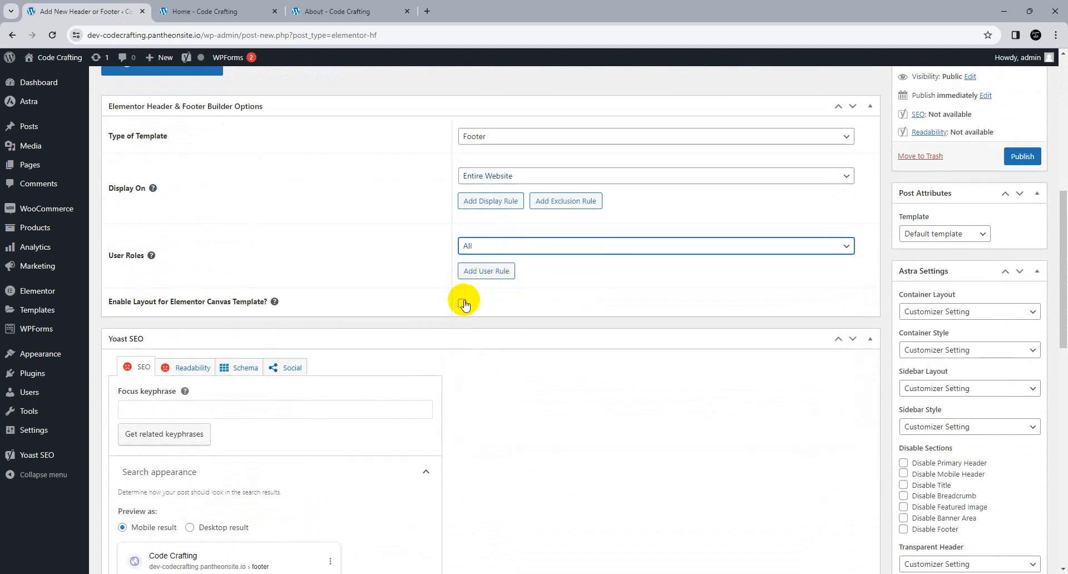
{"action": "left_click", "coordinate": [463, 303]}
{"action": "left_click", "coordinate": [1020, 146]}
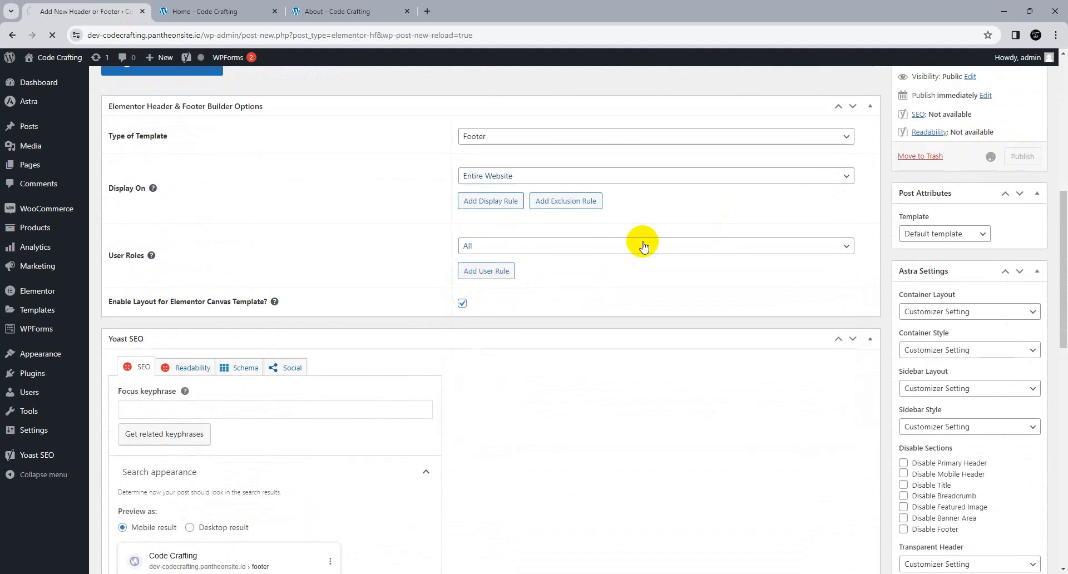
Reload the live Home page and examine the footer area at its end
{"action": "left_click", "coordinate": [201, 7]}
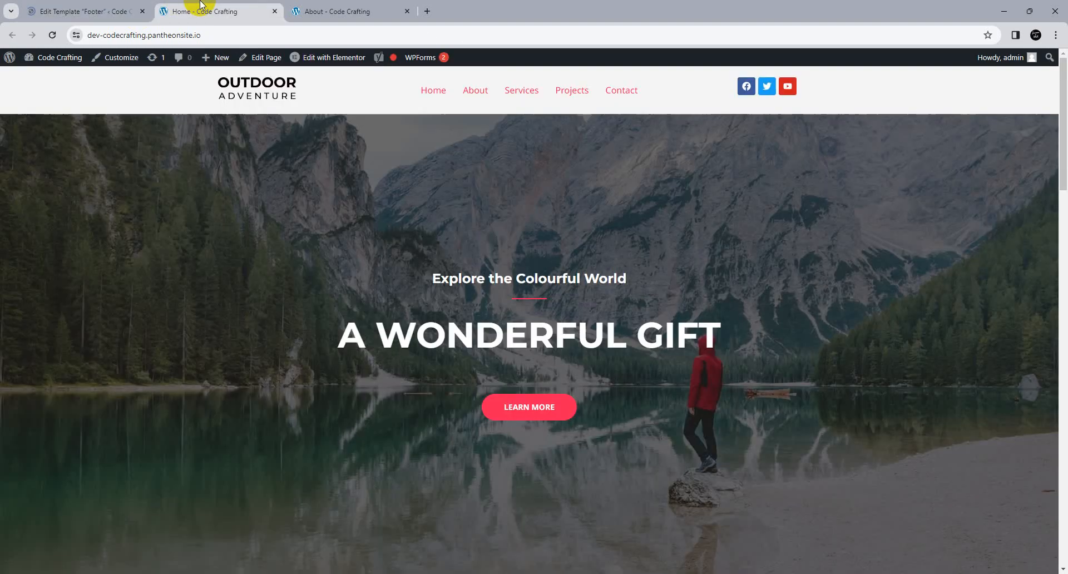
{"action": "left_click", "coordinate": [246, 42]}
{"action": "scroll", "coordinate": [496, 326], "scroll_direction": "down", "scroll_amount": 10}
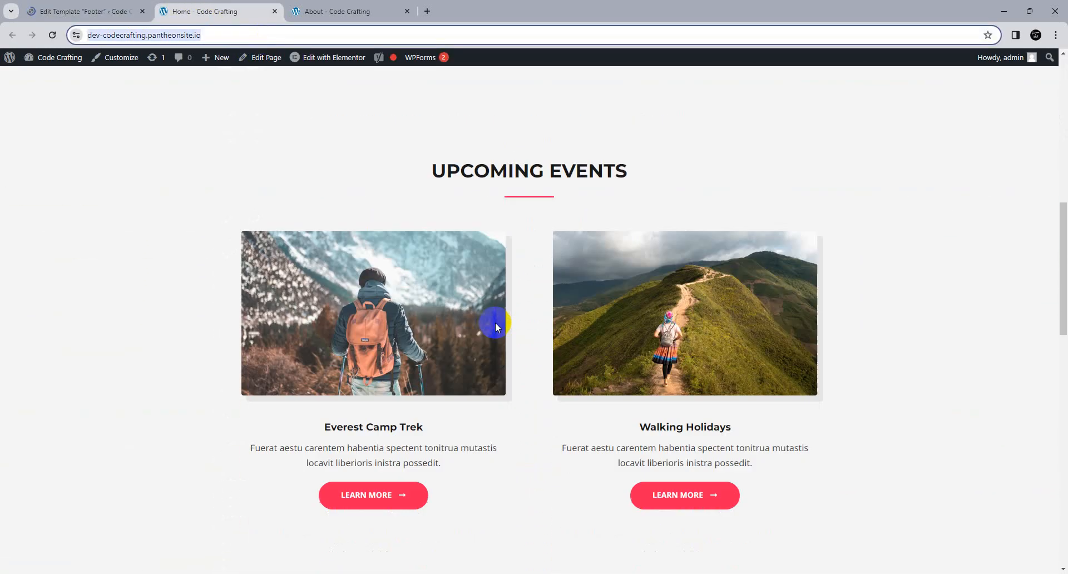
{"action": "scroll", "coordinate": [495, 326], "scroll_direction": "down", "scroll_amount": 15}
{"action": "key", "text": "Return"}
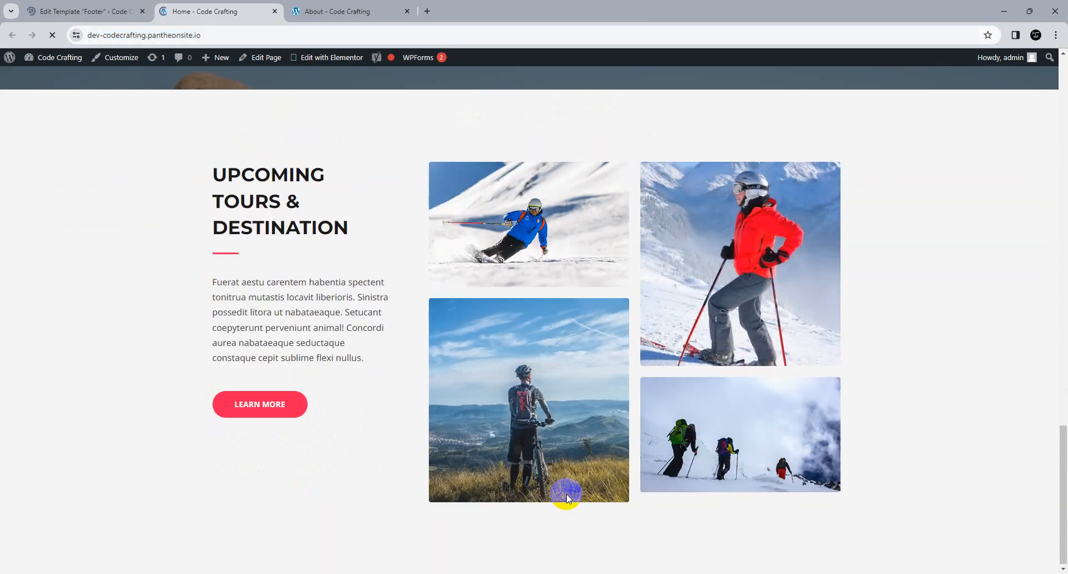
Open the Footer template in the Elementor editor and add a container with two equal columns
{"action": "left_click", "coordinate": [56, 10]}
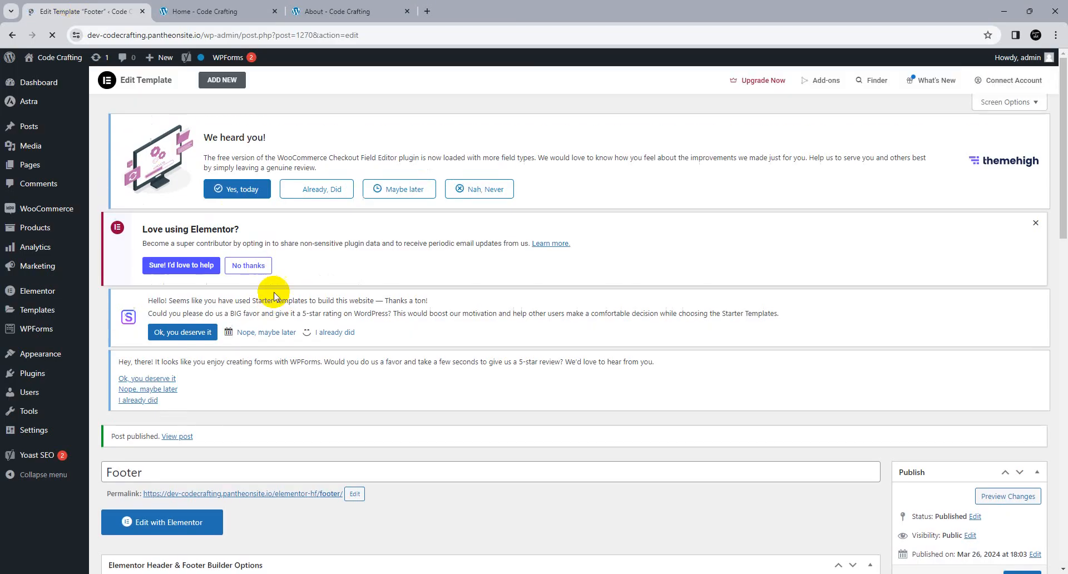
{"action": "scroll", "coordinate": [268, 302], "scroll_direction": "down", "scroll_amount": 5}
{"action": "left_click", "coordinate": [158, 205]}
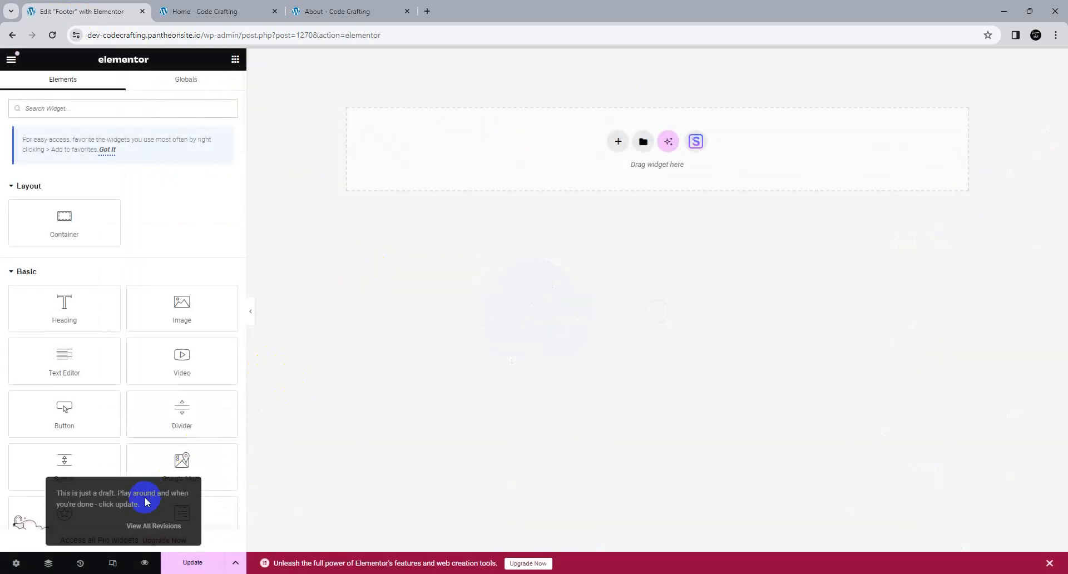
{"action": "left_click", "coordinate": [624, 148]}
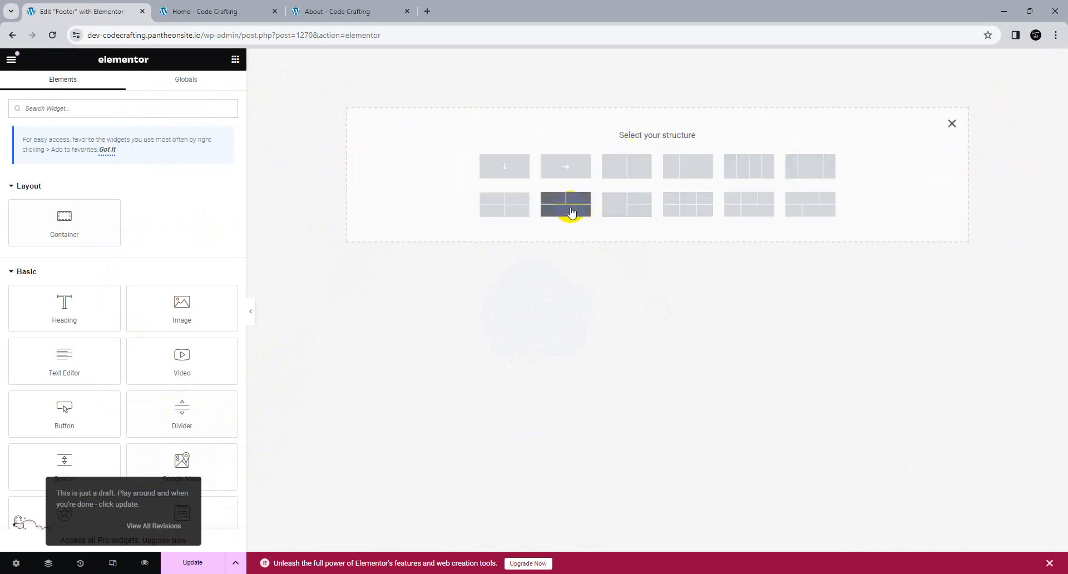
{"action": "left_click", "coordinate": [635, 170]}
Duplicate the first column to make a three-column footer and update the template
{"action": "right_click", "coordinate": [352, 68]}
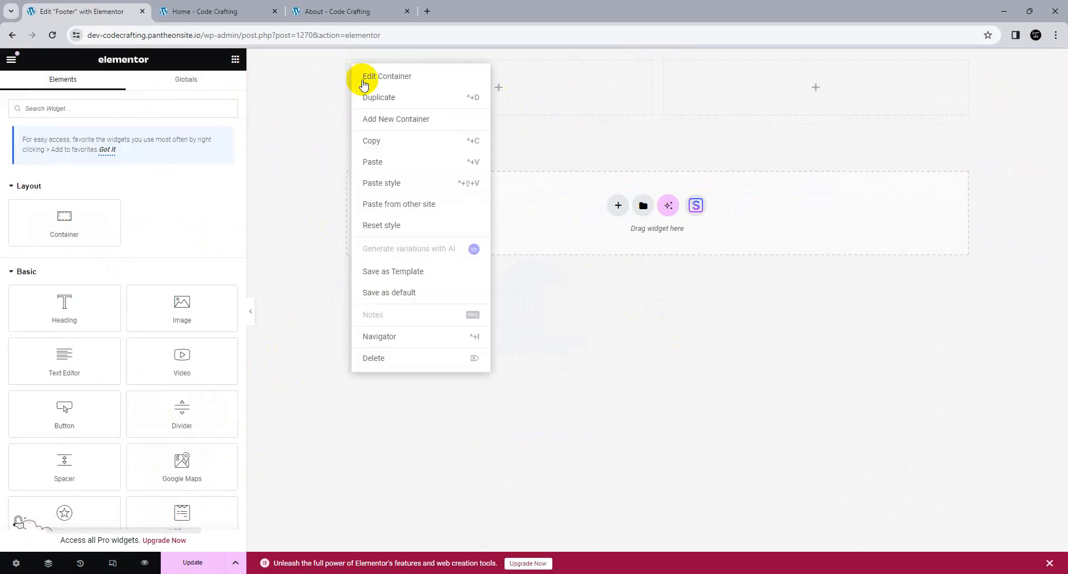
{"action": "left_click", "coordinate": [378, 98]}
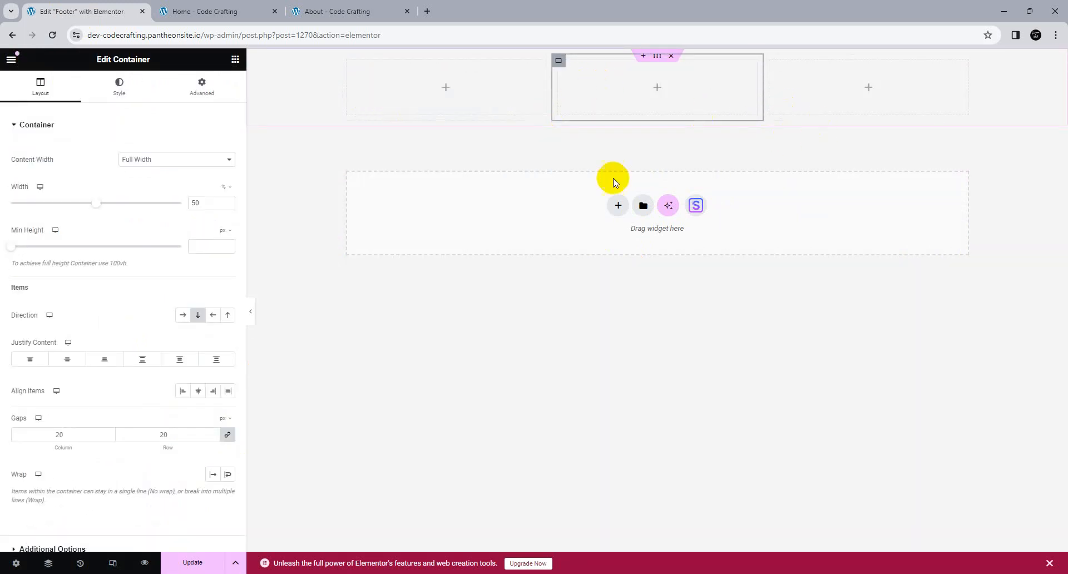
{"action": "left_click", "coordinate": [193, 562]}
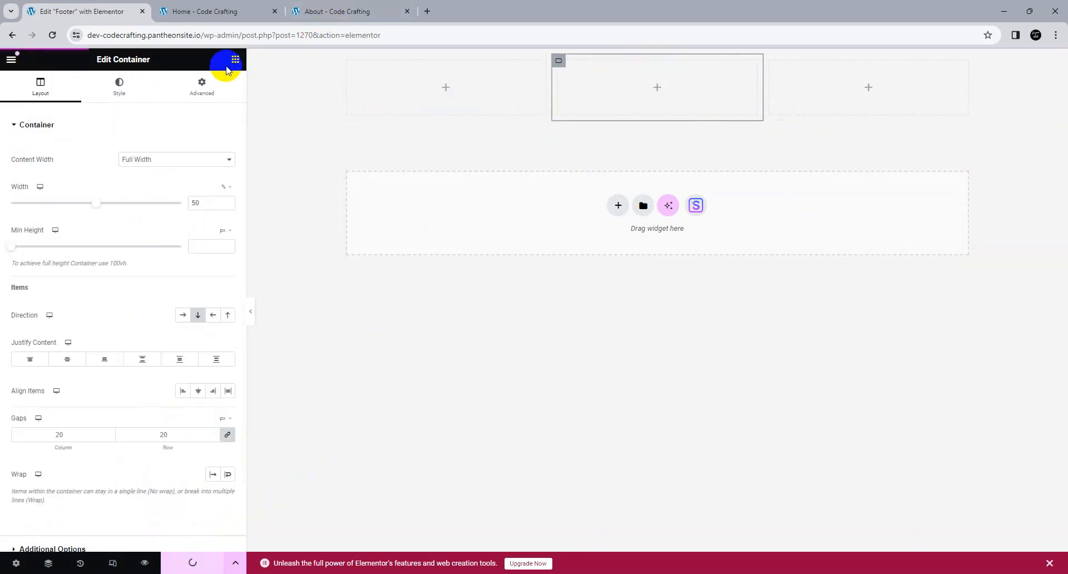
Find the Navigation Menu widget and add it to the middle column of the footer
{"action": "left_click", "coordinate": [234, 59]}
{"action": "type", "text": "menu"}
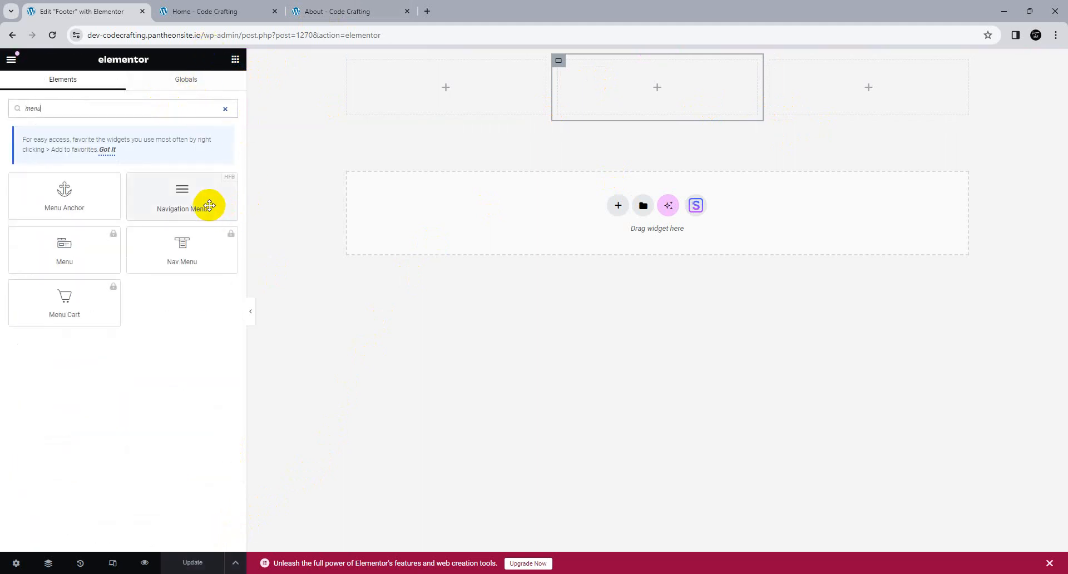
{"action": "left_click_drag", "start_coordinate": [208, 205], "coordinate": [567, 89]}
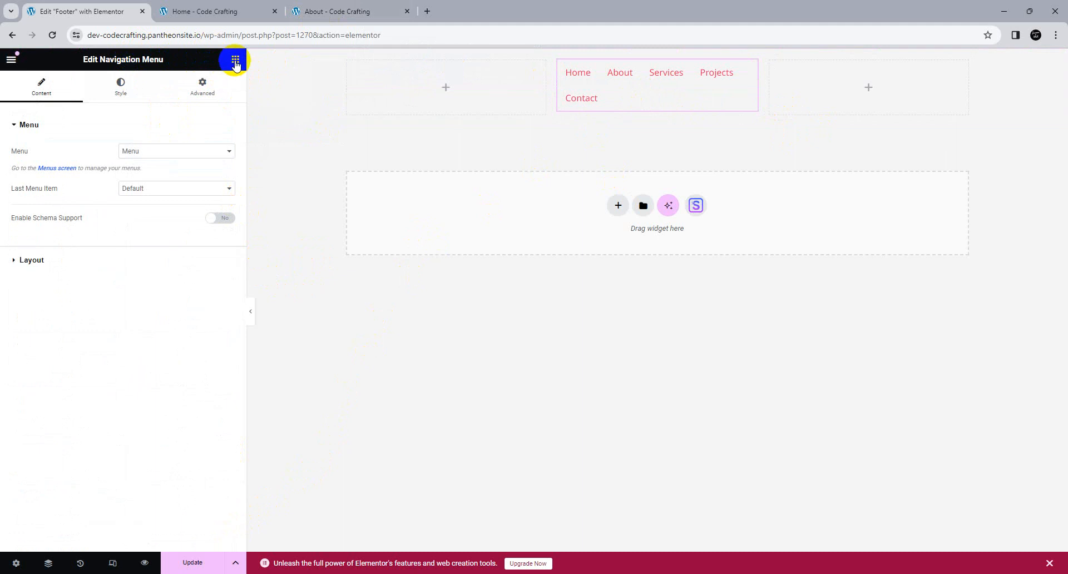
Set the footer menu's layout to Vertical with centered alignment and update the template
{"action": "left_click", "coordinate": [86, 260]}
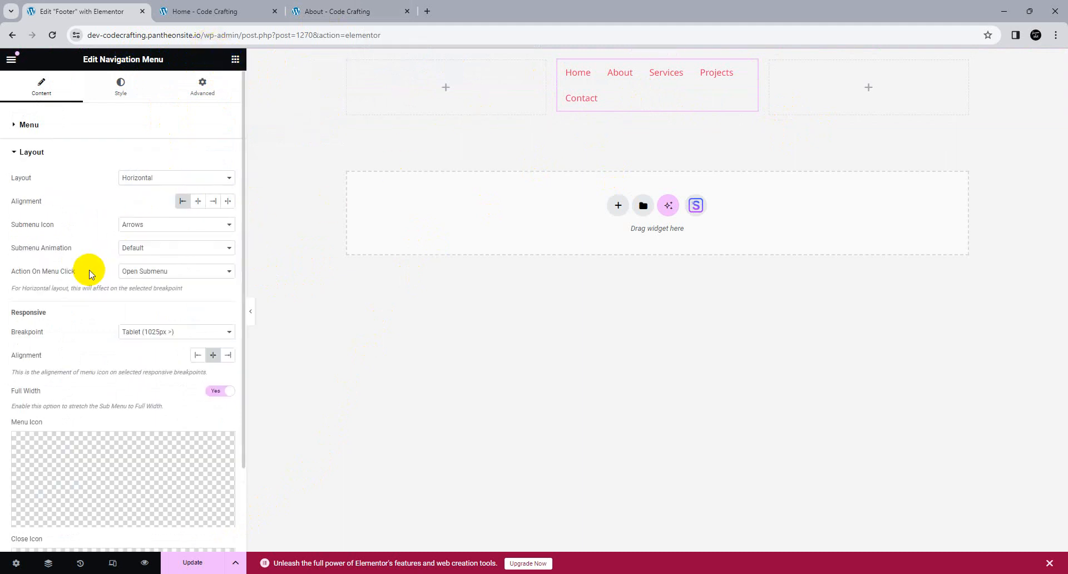
{"action": "left_click", "coordinate": [167, 178]}
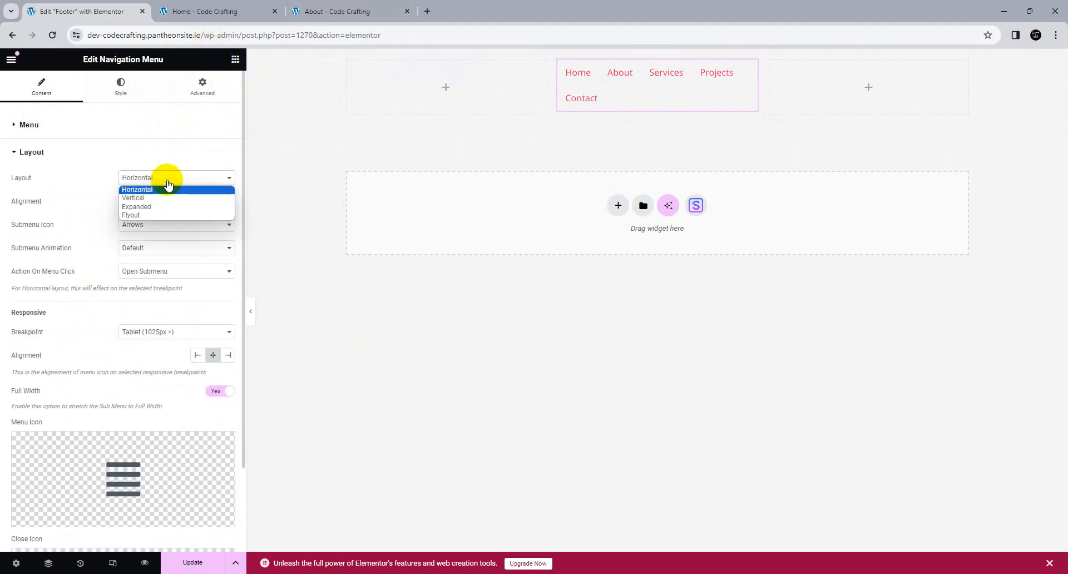
{"action": "left_click", "coordinate": [159, 202]}
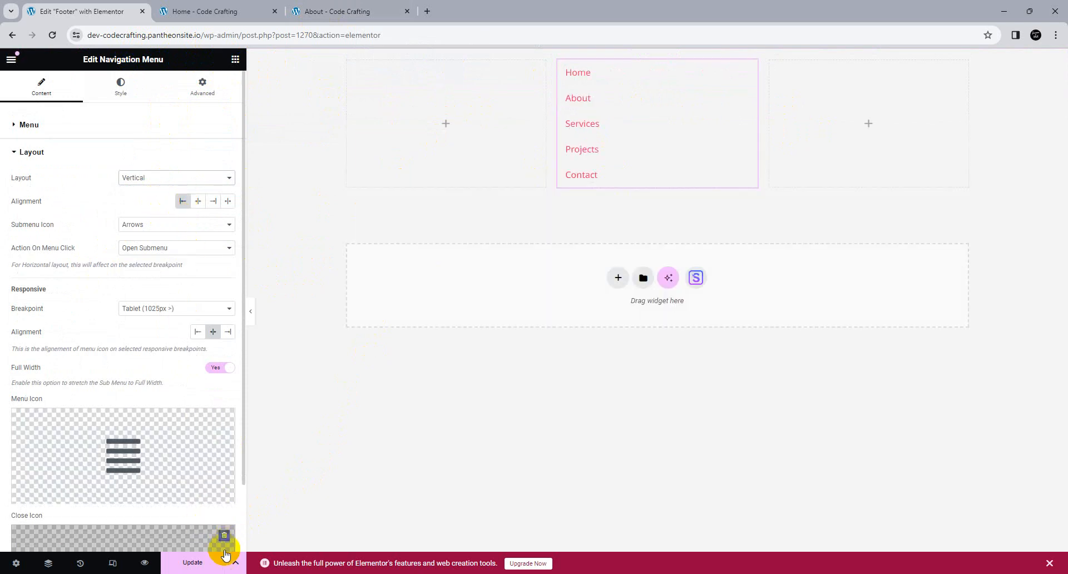
{"action": "left_click", "coordinate": [198, 202]}
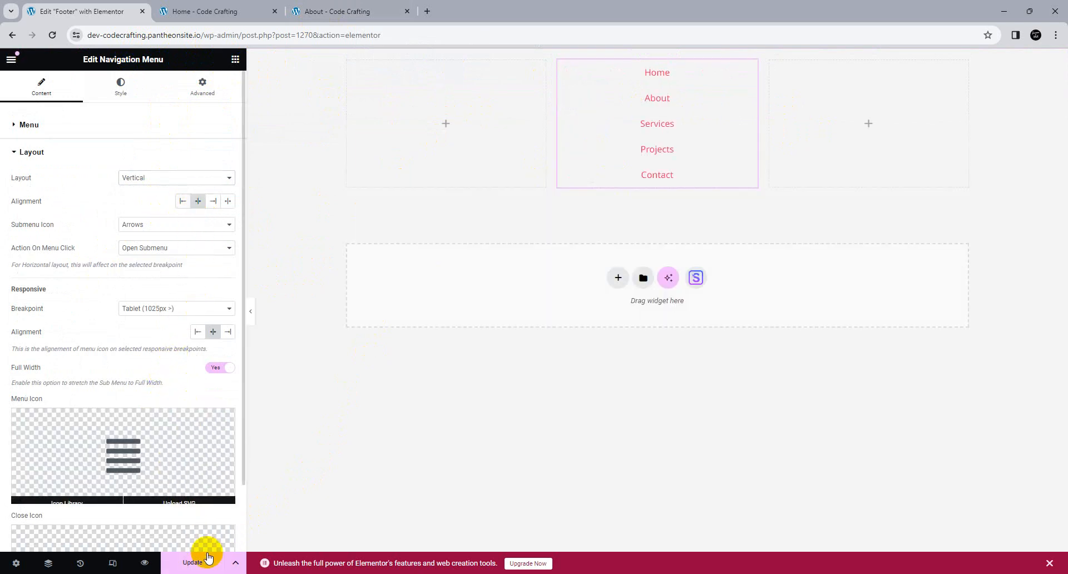
{"action": "left_click", "coordinate": [193, 562]}
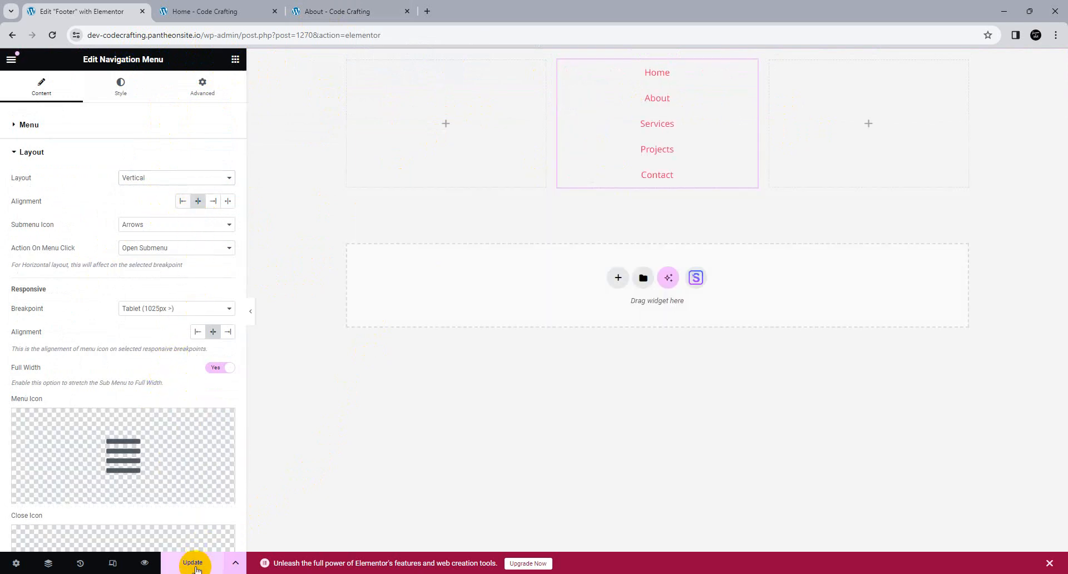
{"action": "left_click", "coordinate": [234, 66]}
{"action": "left_click_drag", "start_coordinate": [58, 223], "coordinate": [445, 130]}
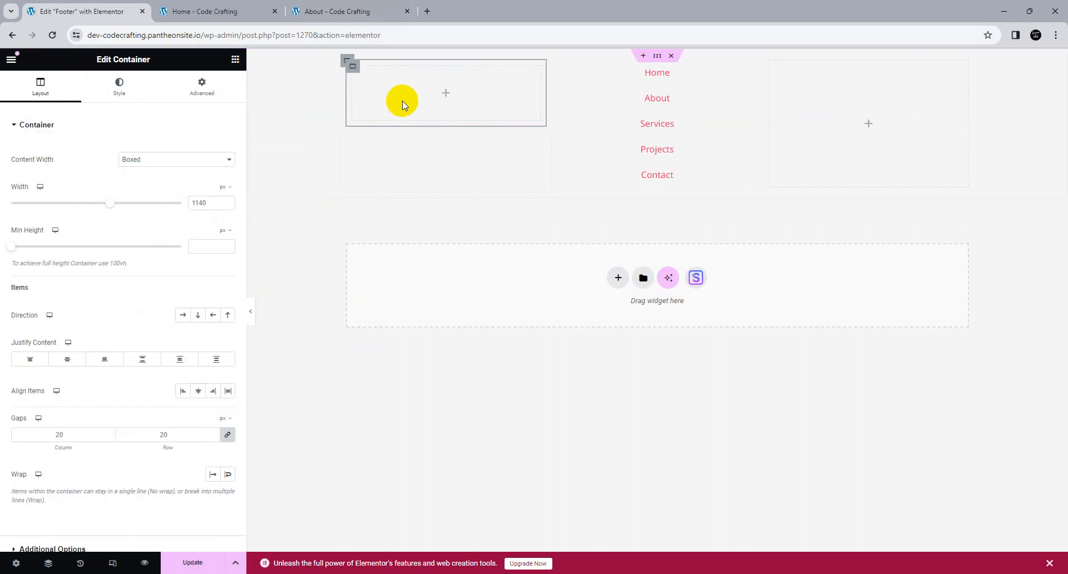
{"action": "left_click", "coordinate": [418, 83]}
{"action": "left_click_drag", "start_coordinate": [174, 317], "coordinate": [383, 146]}
{"action": "left_click", "coordinate": [108, 195]}
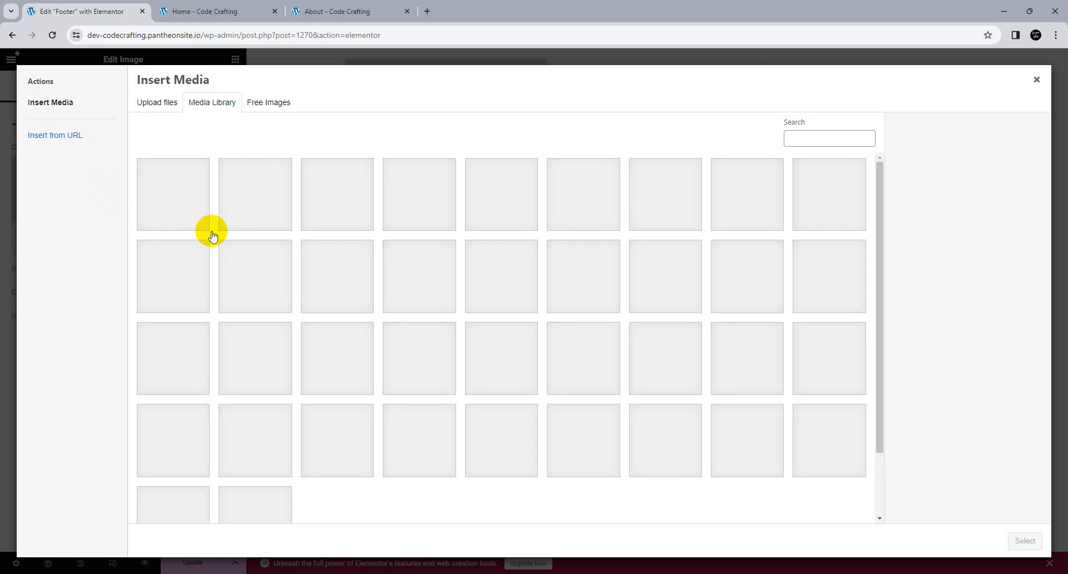
{"action": "left_click", "coordinate": [269, 288]}
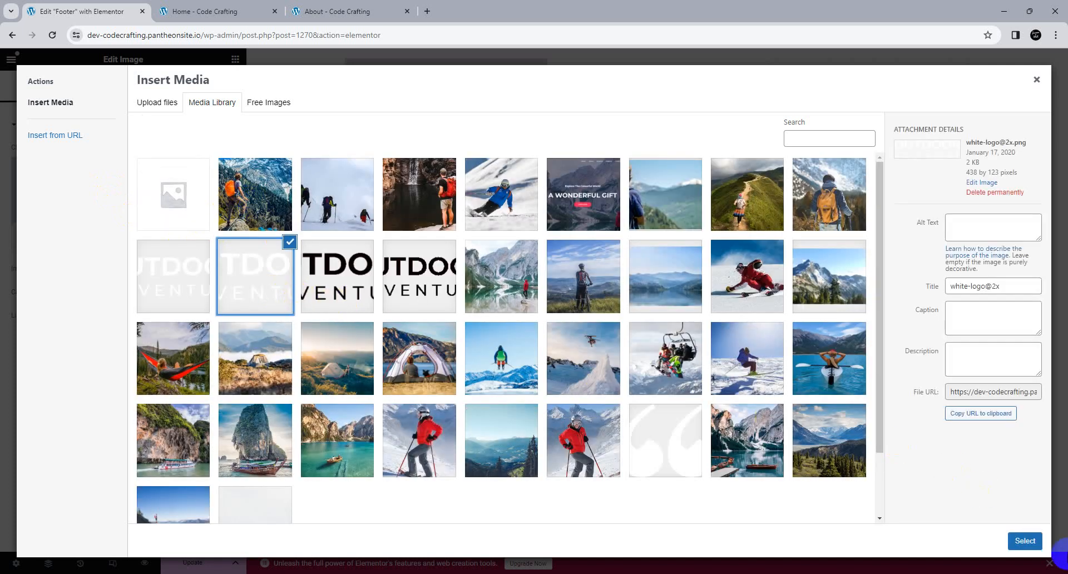
{"action": "left_click", "coordinate": [1038, 543]}
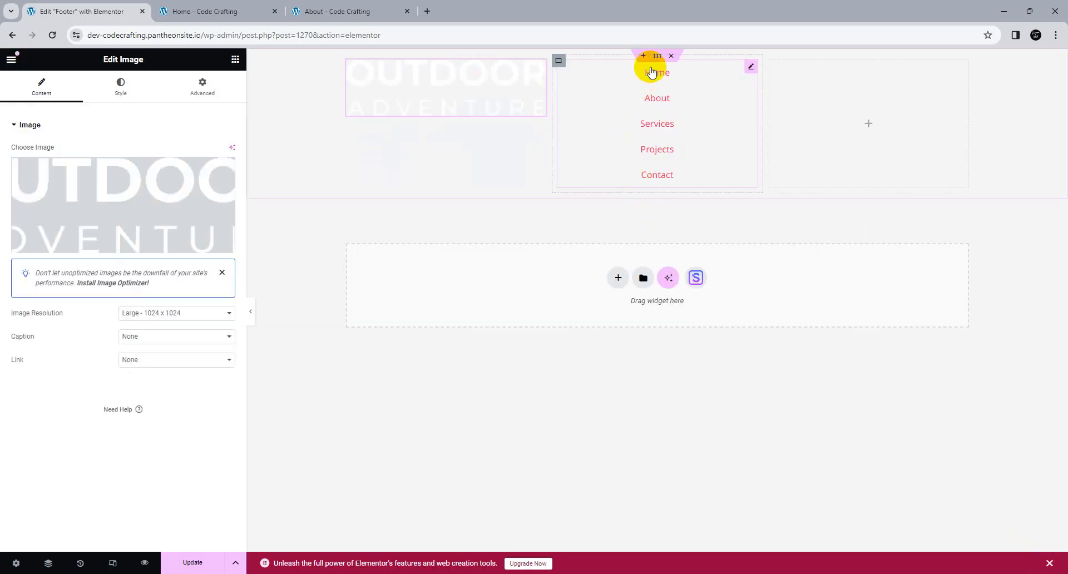
Give the footer's outer container a solid black background color and update the template
{"action": "left_click", "coordinate": [655, 57]}
{"action": "left_click", "coordinate": [119, 86]}
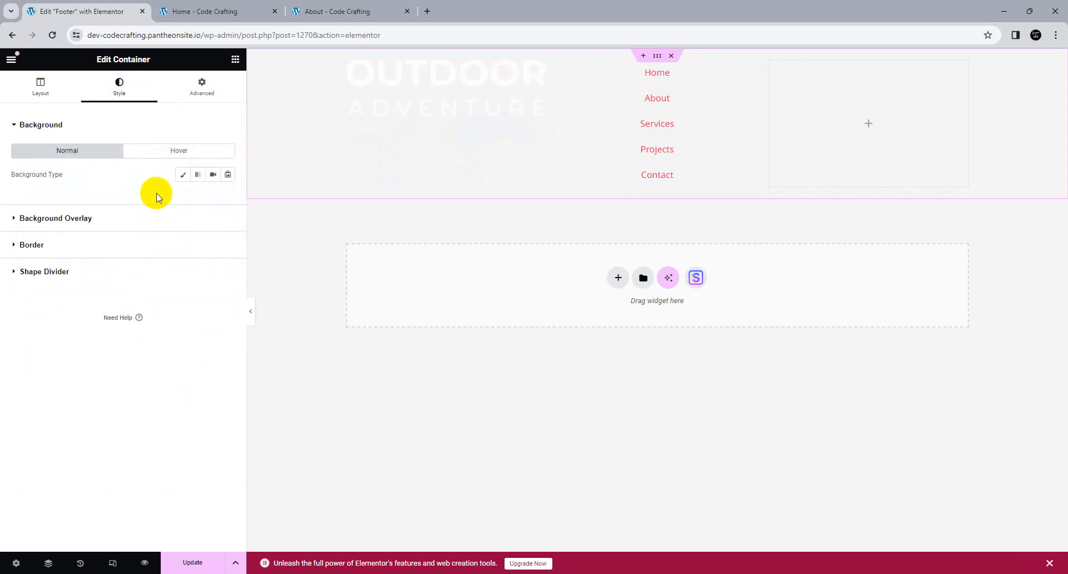
{"action": "left_click", "coordinate": [183, 175]}
{"action": "left_click", "coordinate": [167, 262]}
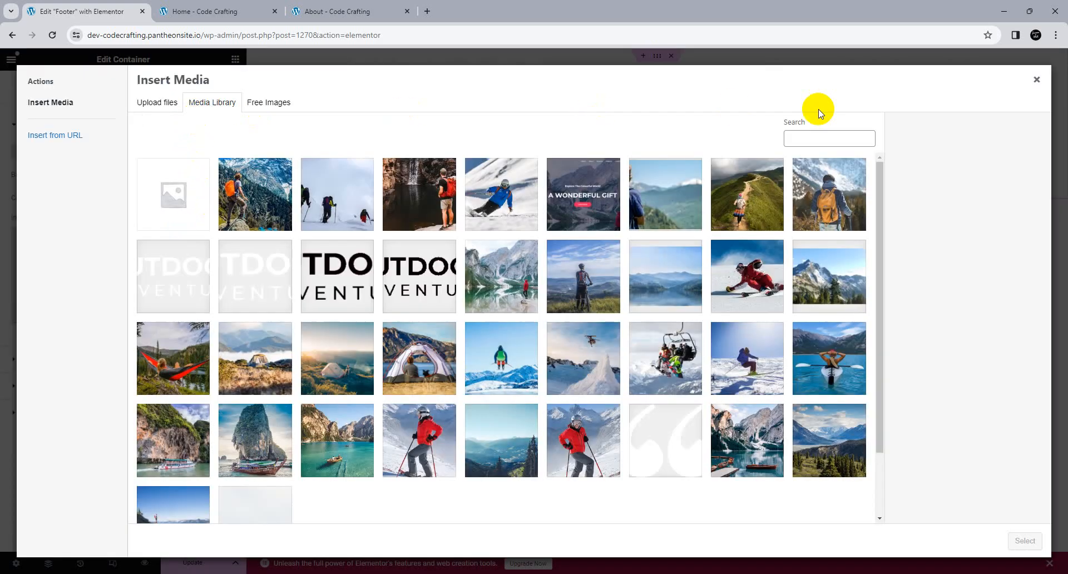
{"action": "left_click", "coordinate": [1035, 80]}
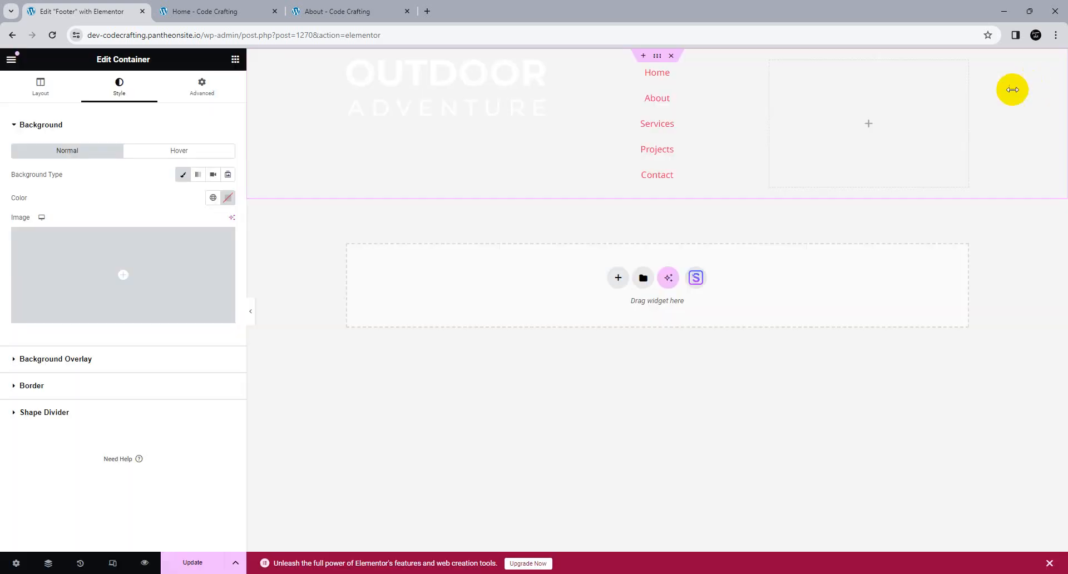
{"action": "left_click", "coordinate": [217, 196]}
{"action": "left_click", "coordinate": [163, 323]}
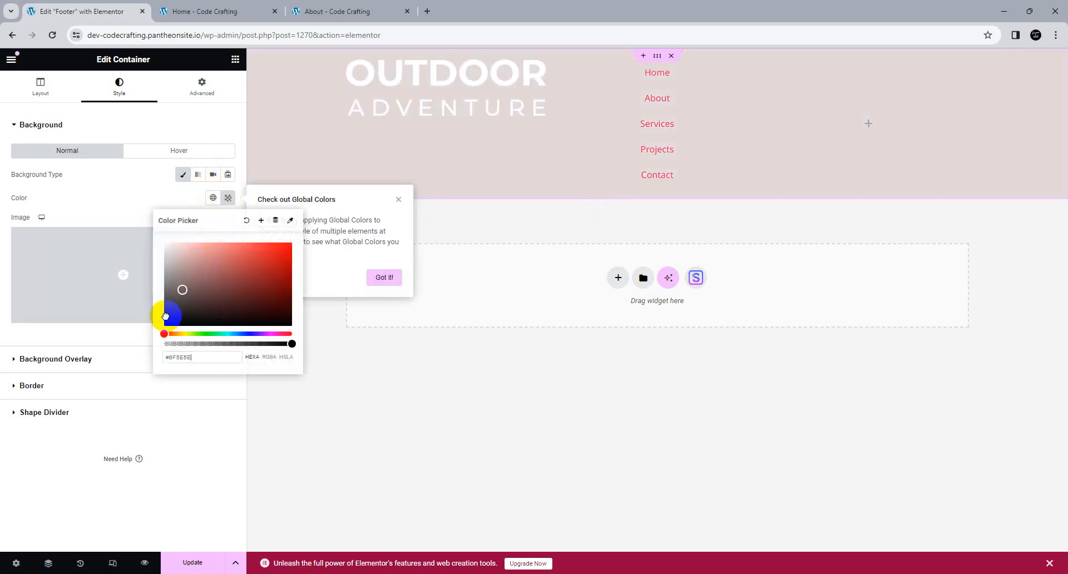
{"action": "left_click", "coordinate": [180, 561]}
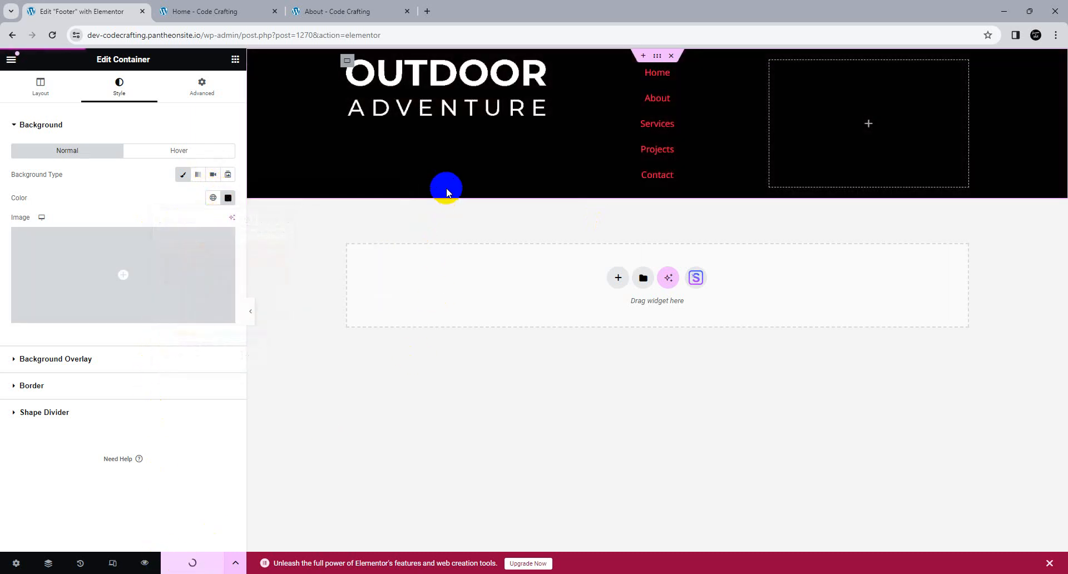
Set the footer logo's width to 36% and align it left within its column
{"action": "left_click", "coordinate": [443, 78]}
{"action": "left_click", "coordinate": [121, 86]}
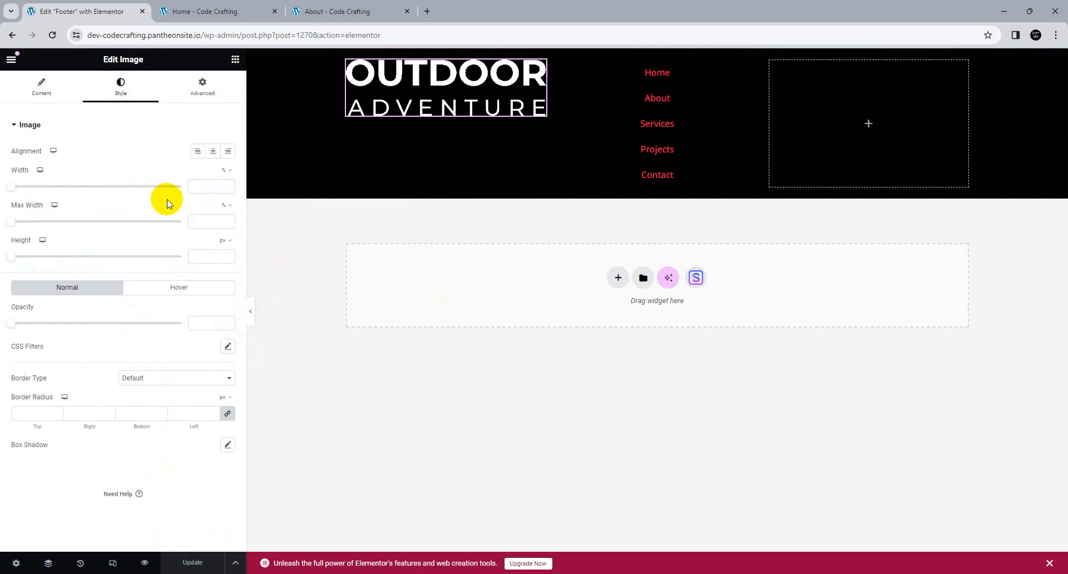
{"action": "left_click_drag", "start_coordinate": [13, 187], "coordinate": [71, 186]}
{"action": "left_click", "coordinate": [197, 151]}
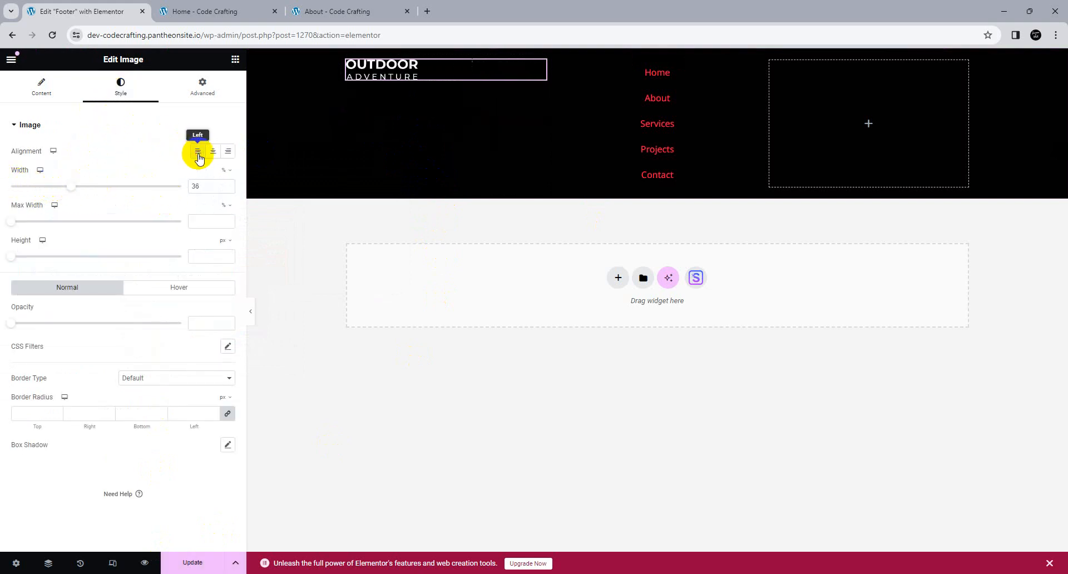
Add a Text Editor widget below the logo in the first footer column and set its text color to white
{"action": "left_click", "coordinate": [235, 58]}
{"action": "left_click_drag", "start_coordinate": [110, 384], "coordinate": [435, 79]}
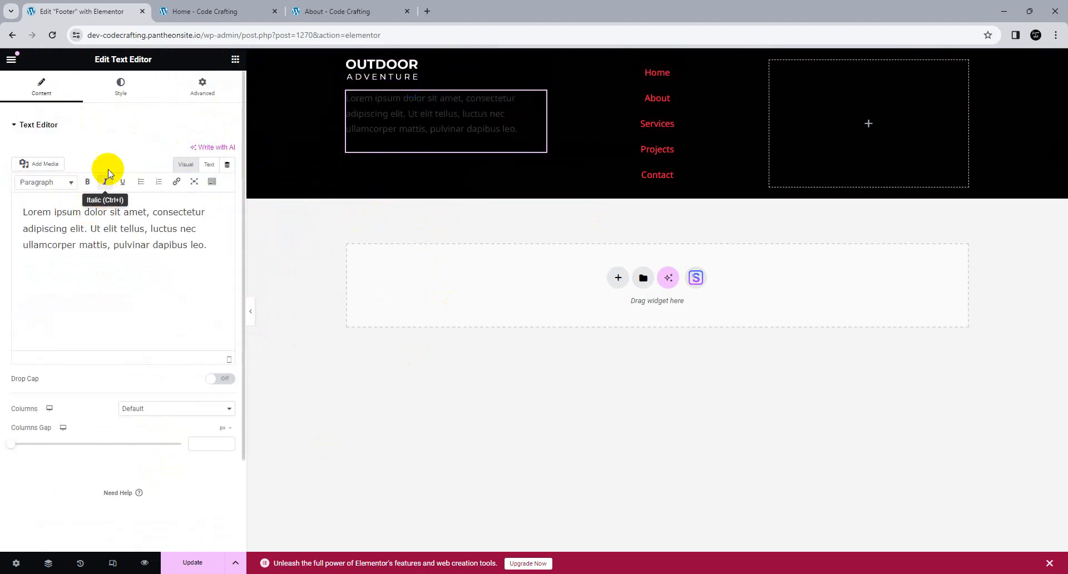
{"action": "left_click", "coordinate": [120, 84]}
{"action": "left_click", "coordinate": [228, 174]}
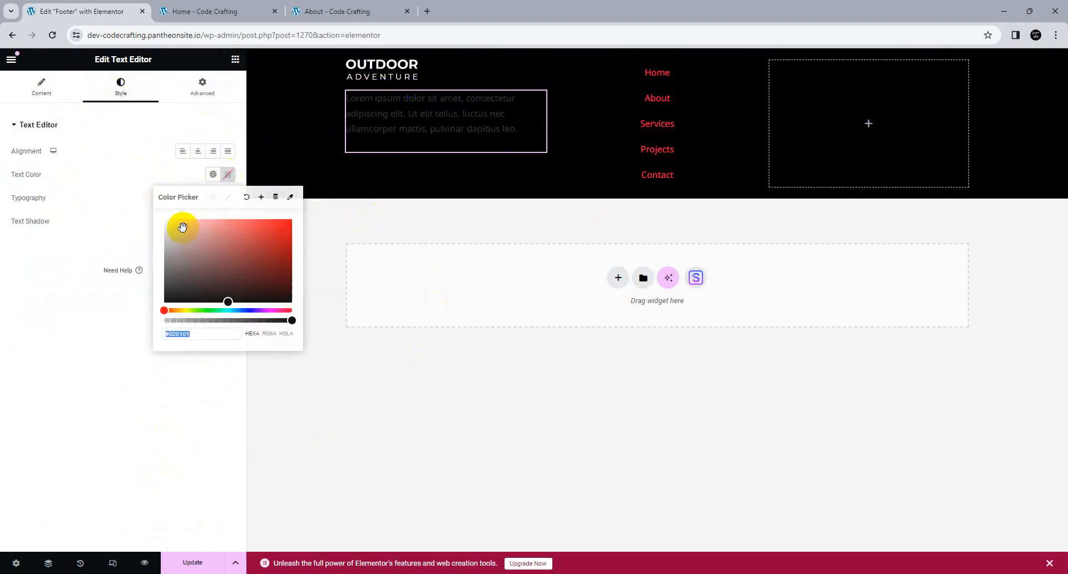
{"action": "left_click_drag", "start_coordinate": [183, 225], "coordinate": [160, 203]}
{"action": "left_click", "coordinate": [489, 108]}
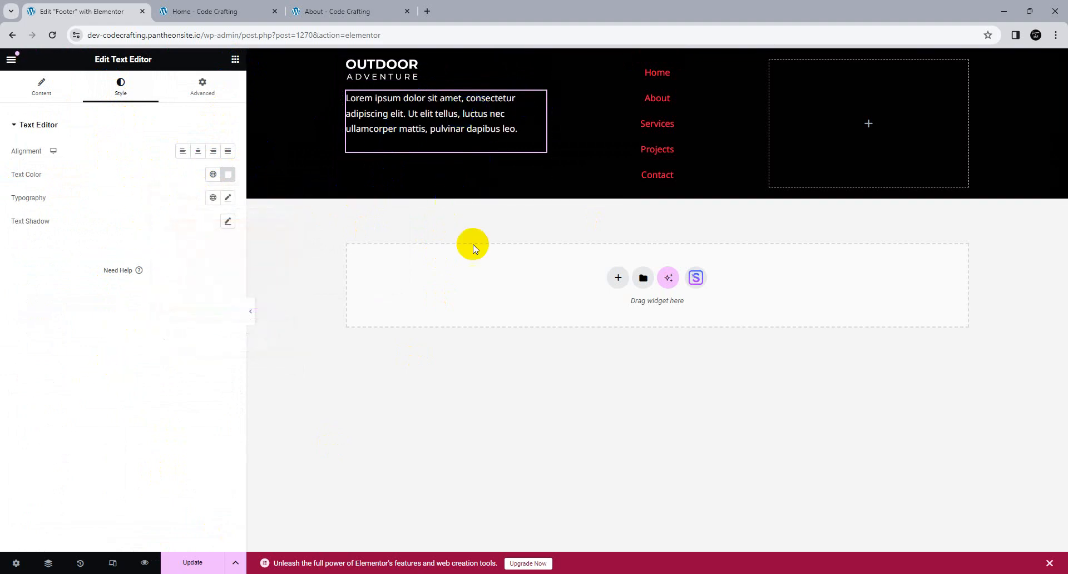
Set the footer navigation menu's normal text color to #FFFFFF and update the template
{"action": "left_click", "coordinate": [593, 184]}
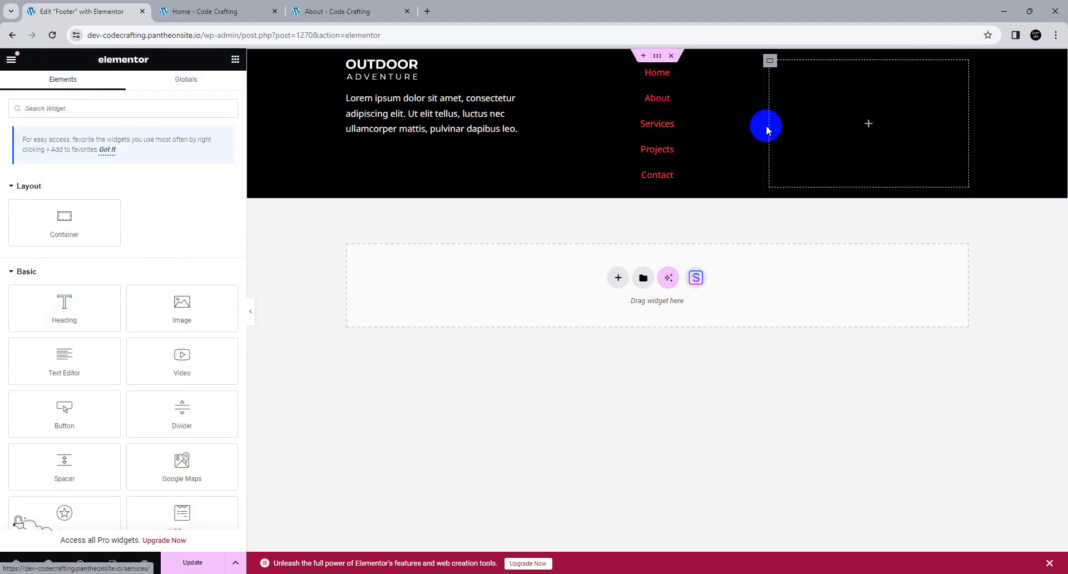
{"action": "left_click", "coordinate": [705, 89]}
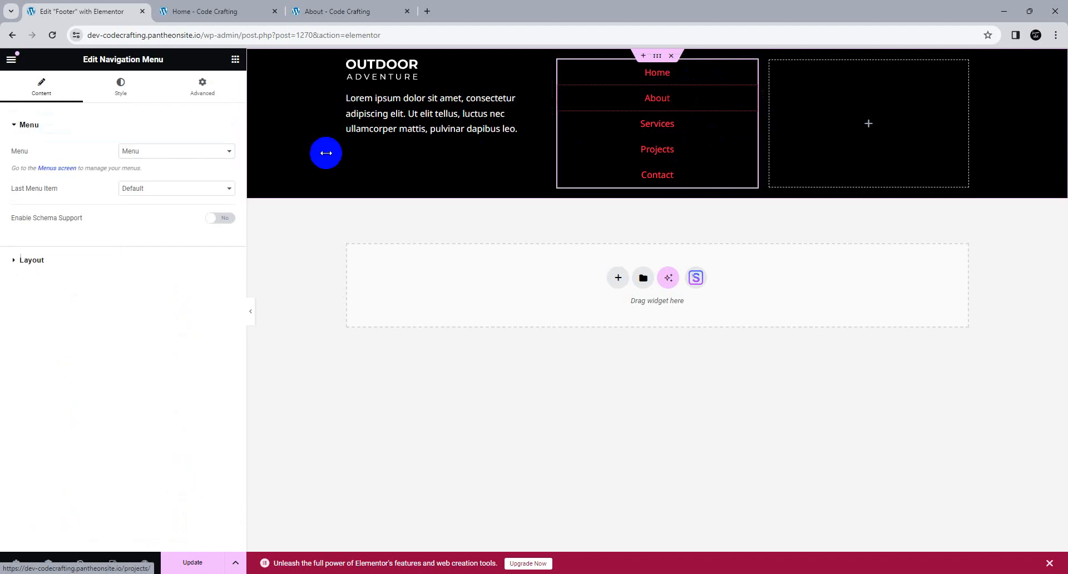
{"action": "left_click", "coordinate": [120, 87]}
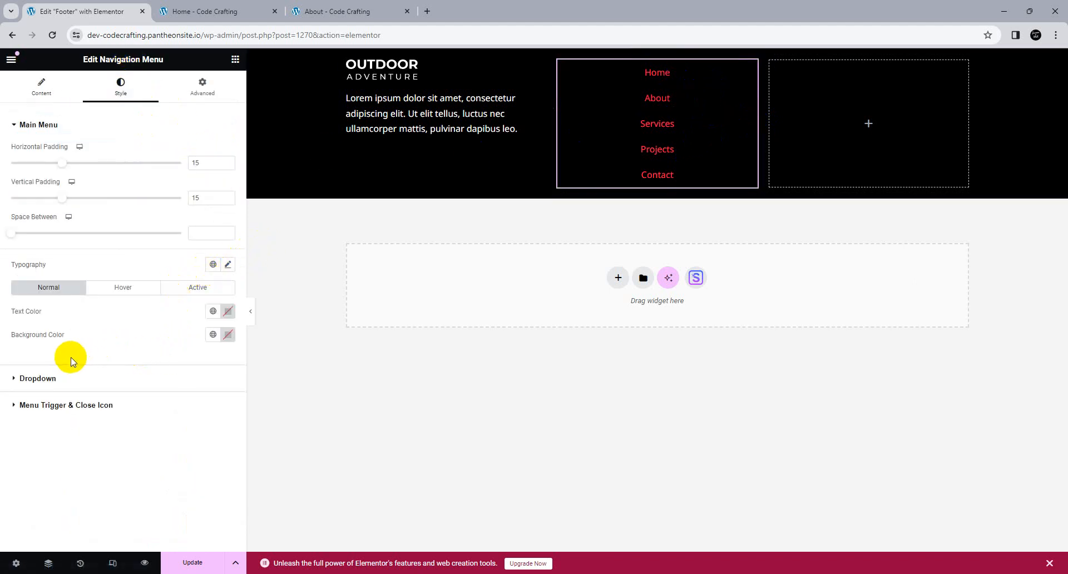
{"action": "left_click", "coordinate": [228, 311]}
{"action": "left_click_drag", "start_coordinate": [202, 360], "coordinate": [112, 347]}
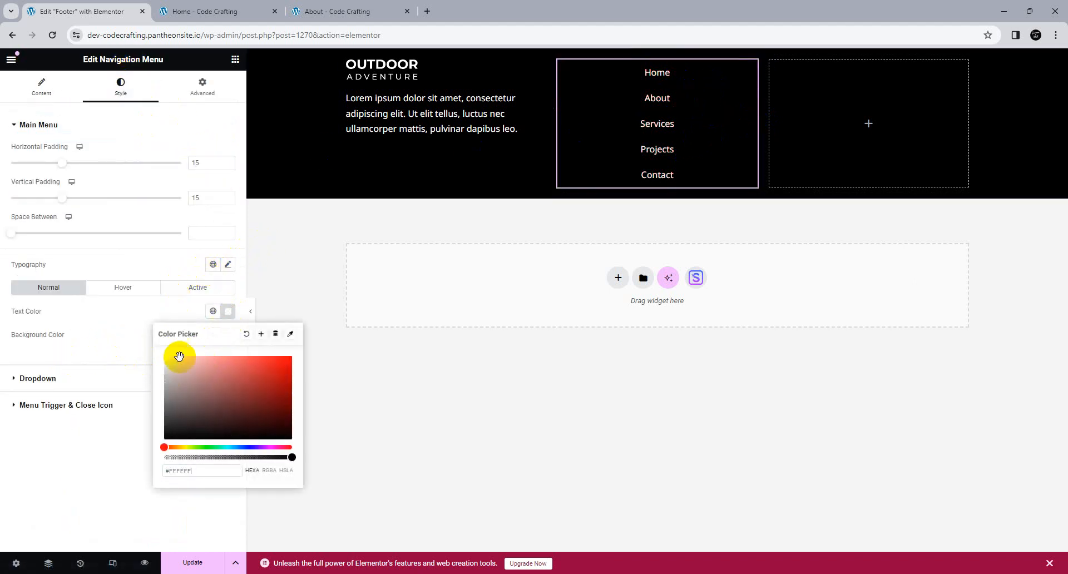
{"action": "left_click", "coordinate": [893, 360]}
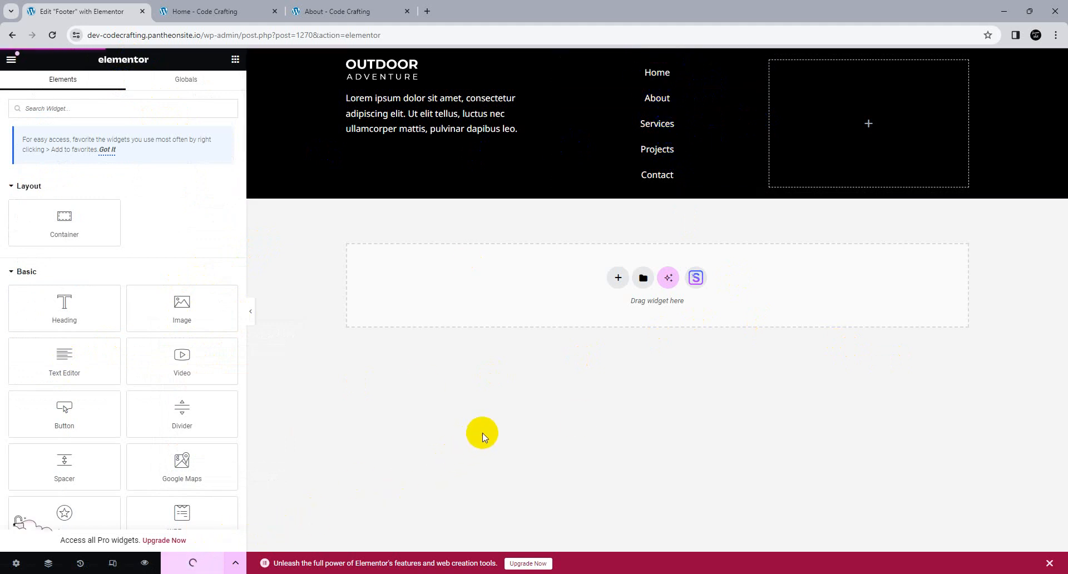
{"action": "left_click", "coordinate": [151, 110]}
{"action": "type", "text": "new"}
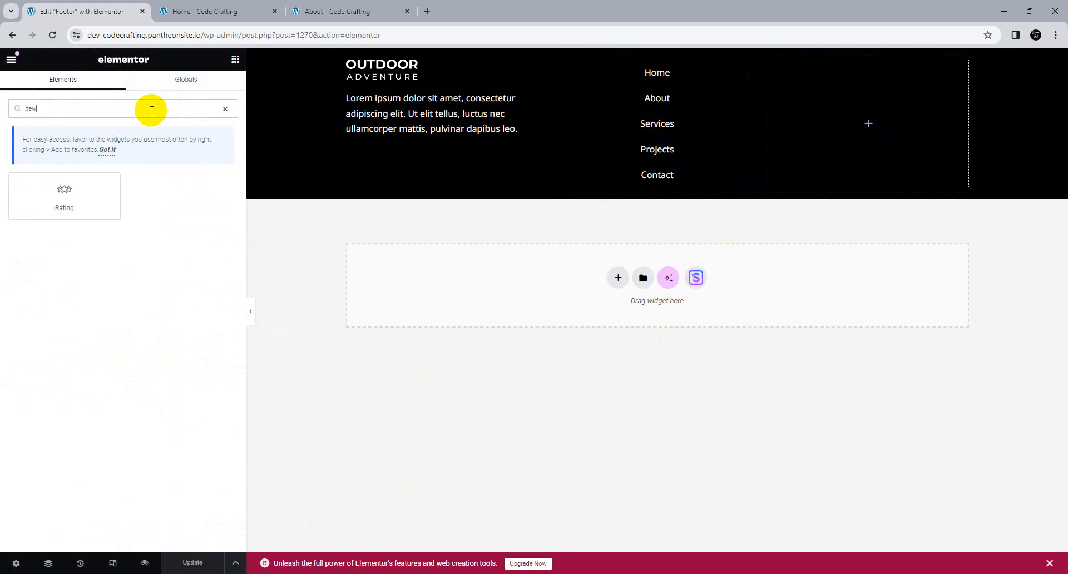
{"action": "key", "text": "BackSpace"}
{"action": "key", "text": "BackSpace"}
{"action": "key", "text": "BackSpace"}
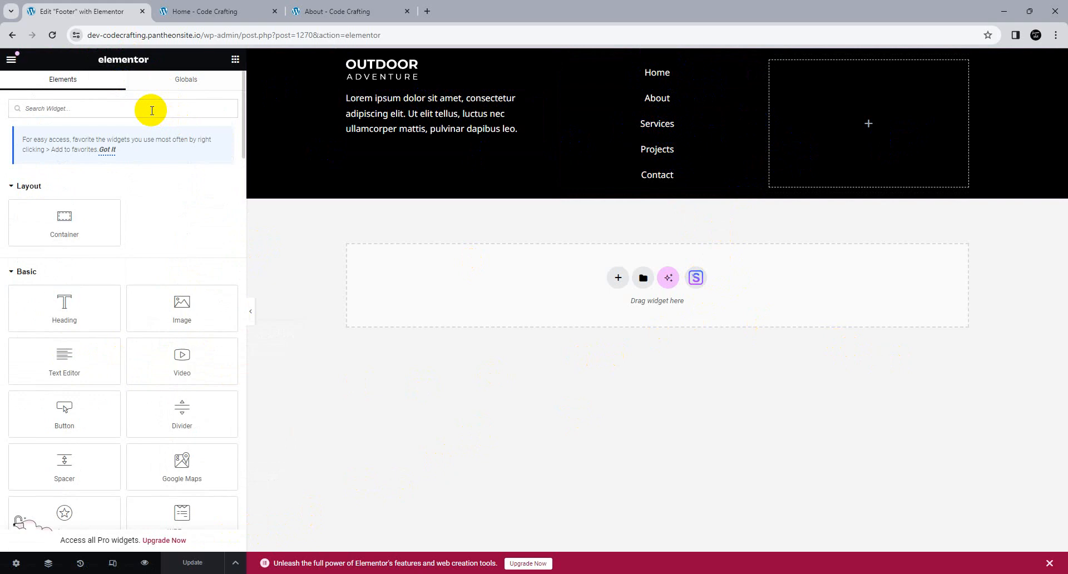
{"action": "type", "text": "post"}
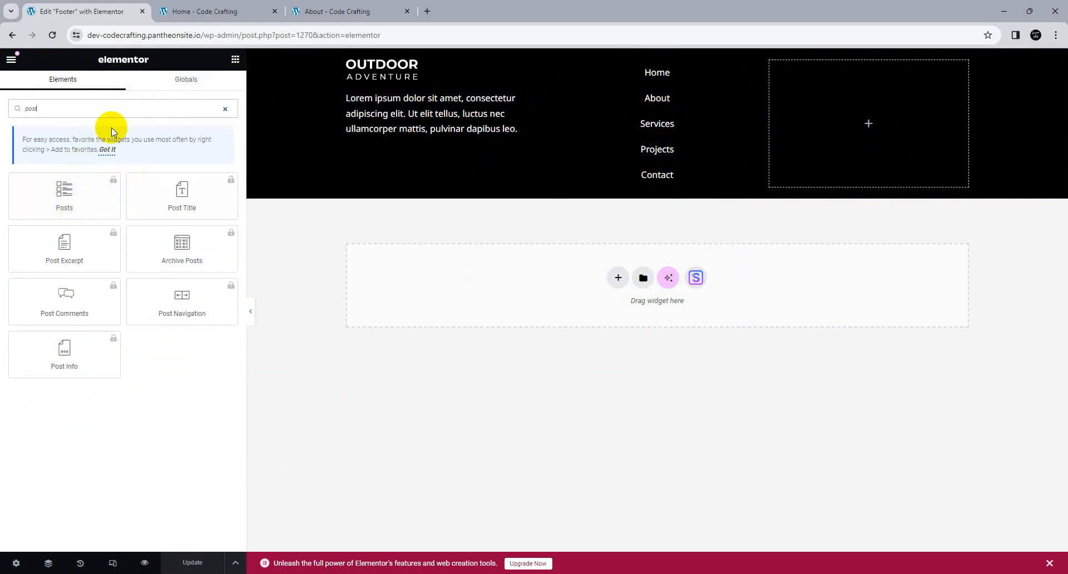
{"action": "key", "text": "BackSpace"}
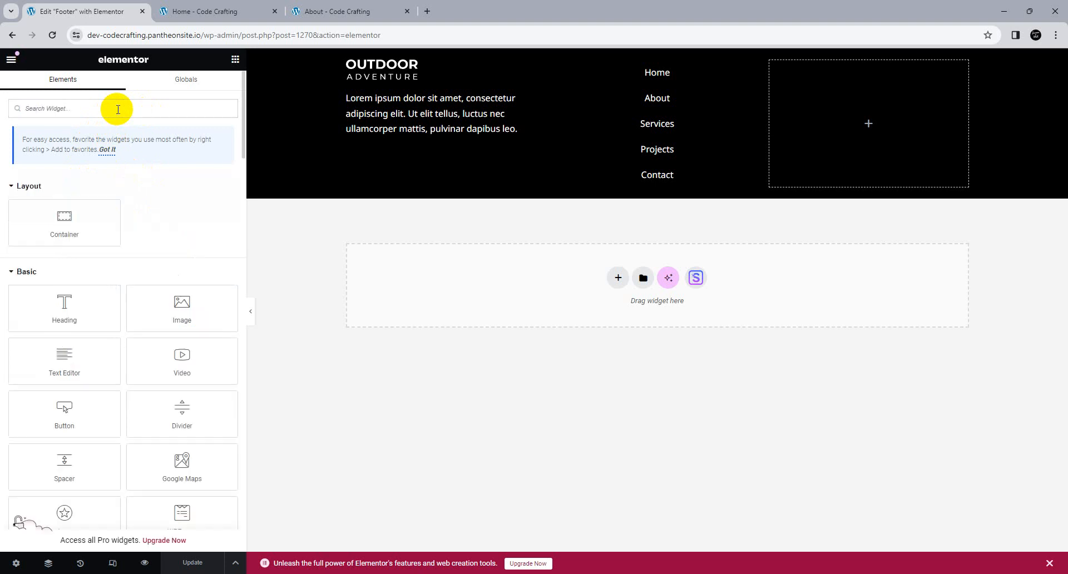
Add a Social Icons widget to the third footer column and set its shape to Square
{"action": "type", "text": "socia"}
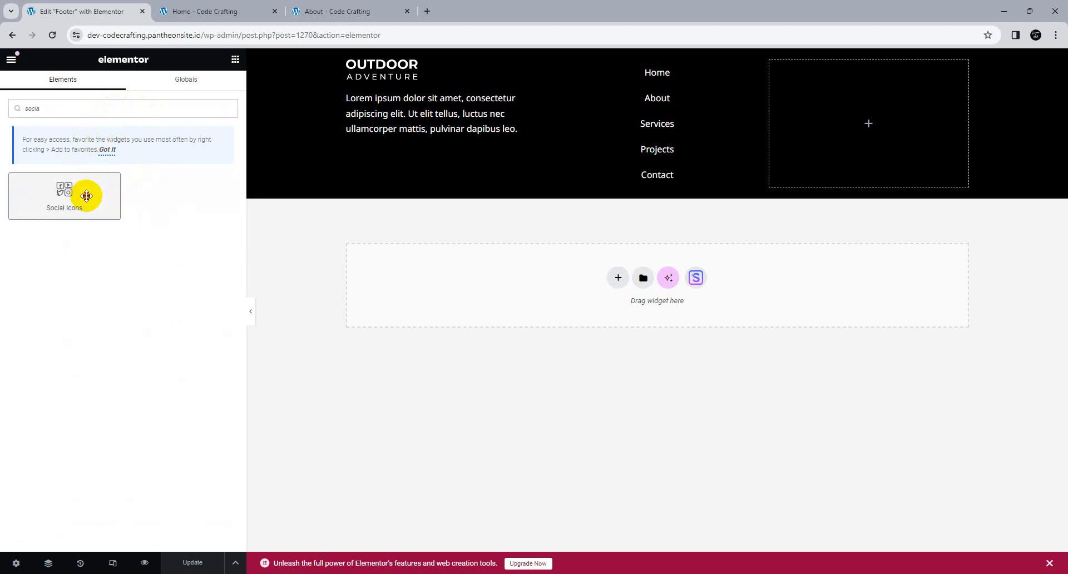
{"action": "left_click_drag", "start_coordinate": [86, 197], "coordinate": [834, 103]}
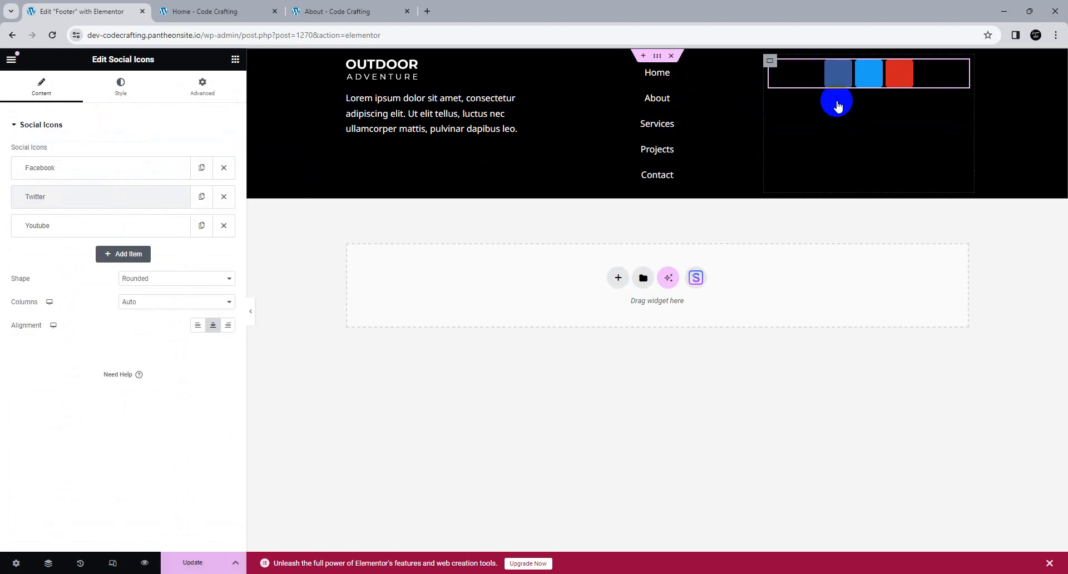
{"action": "left_click", "coordinate": [173, 275]}
{"action": "left_click", "coordinate": [173, 298]}
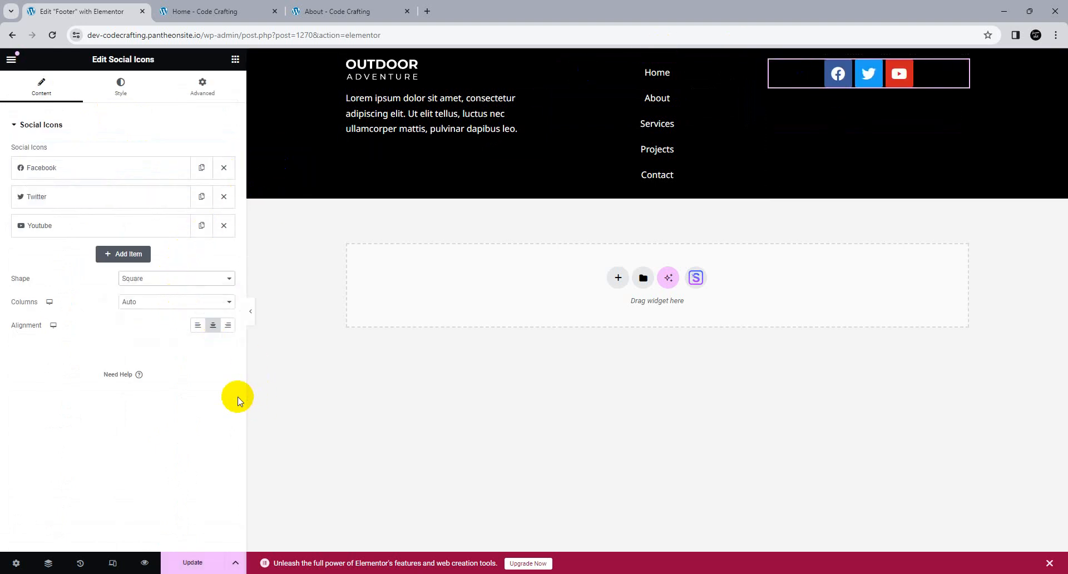
Arrange the social icons in 1 column with centered alignment
{"action": "left_click", "coordinate": [179, 305]}
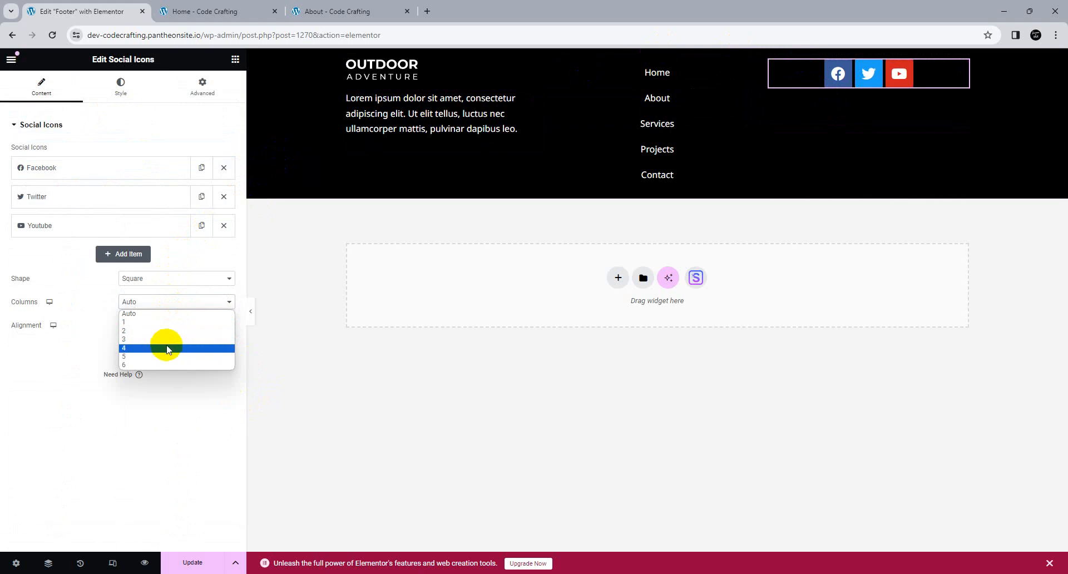
{"action": "left_click", "coordinate": [166, 345]}
{"action": "left_click", "coordinate": [166, 305]}
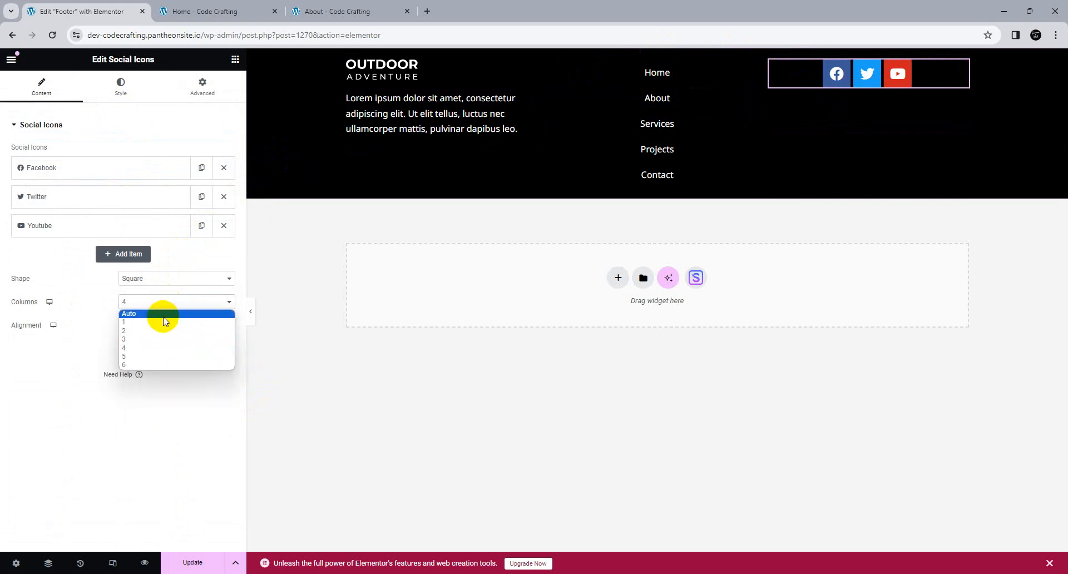
{"action": "left_click", "coordinate": [160, 322]}
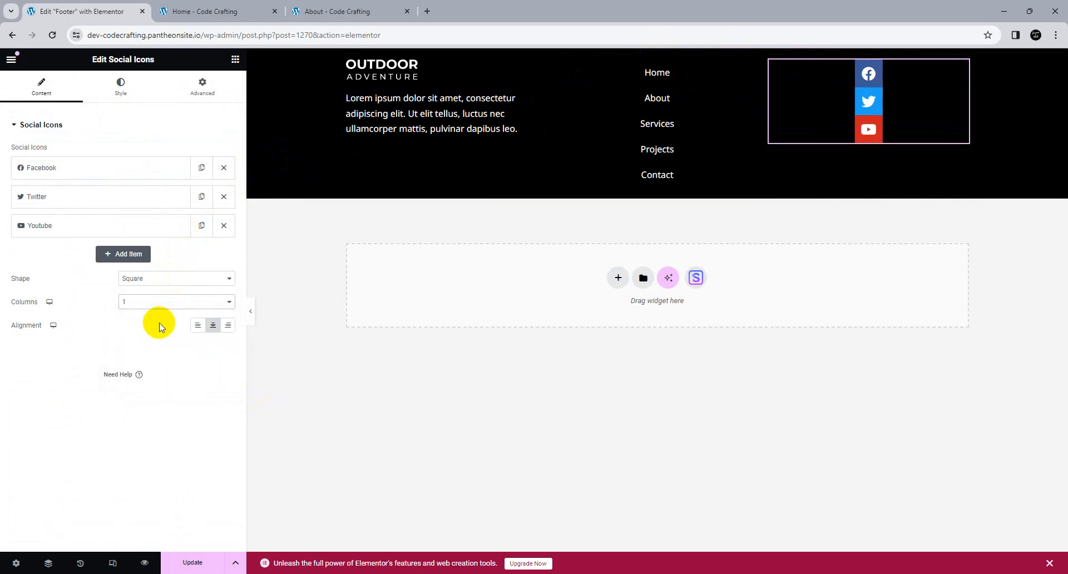
{"action": "left_click", "coordinate": [198, 326]}
{"action": "left_click", "coordinate": [214, 330]}
Style the social icons with size 24 px, padding 1 em and rows gap 9 px, and update the template
{"action": "left_click", "coordinate": [124, 89]}
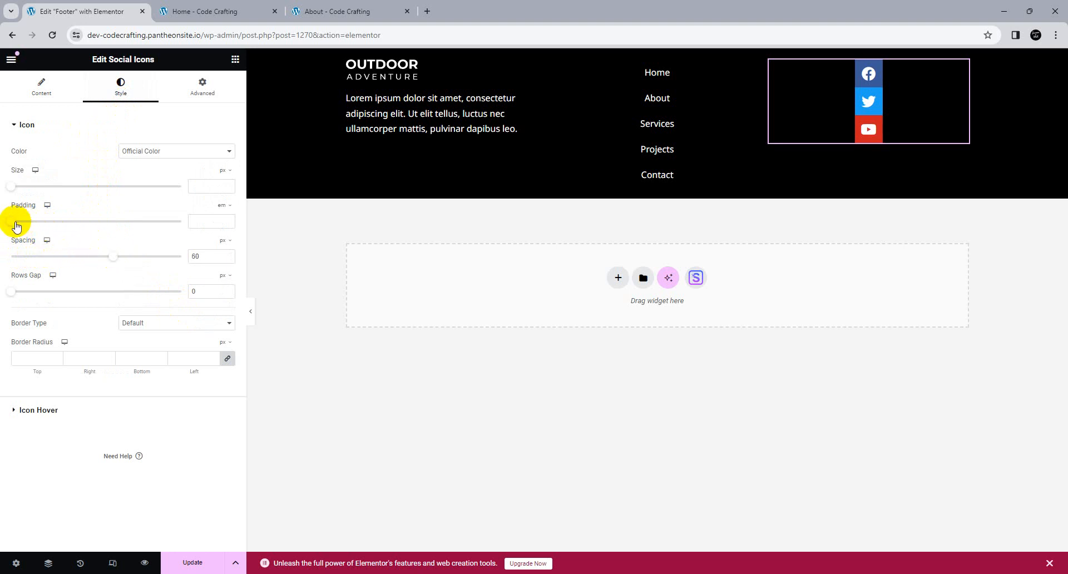
{"action": "left_click_drag", "start_coordinate": [11, 221], "coordinate": [45, 220]}
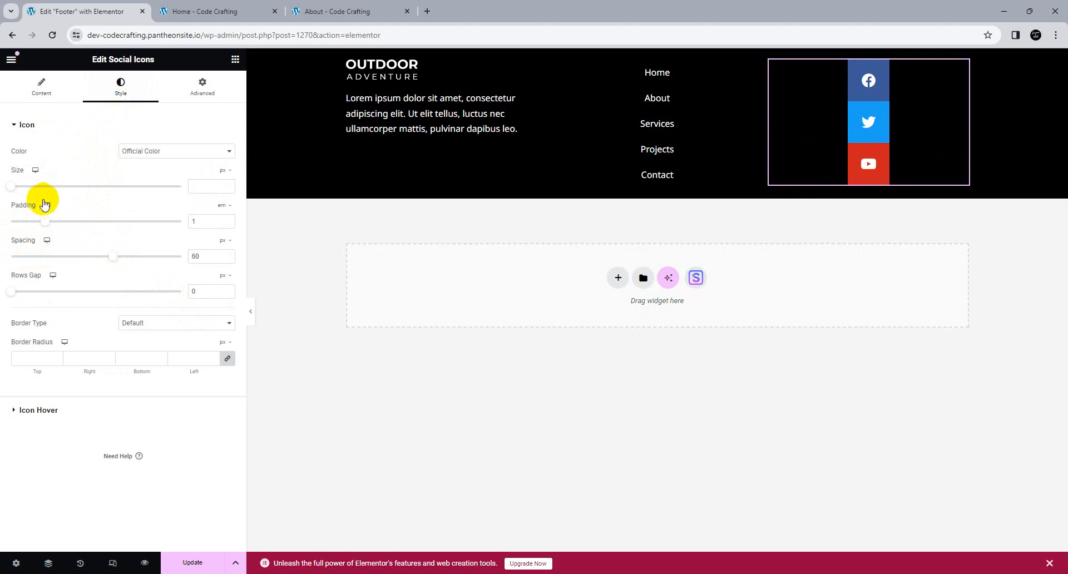
{"action": "left_click_drag", "start_coordinate": [11, 186], "coordinate": [26, 191]}
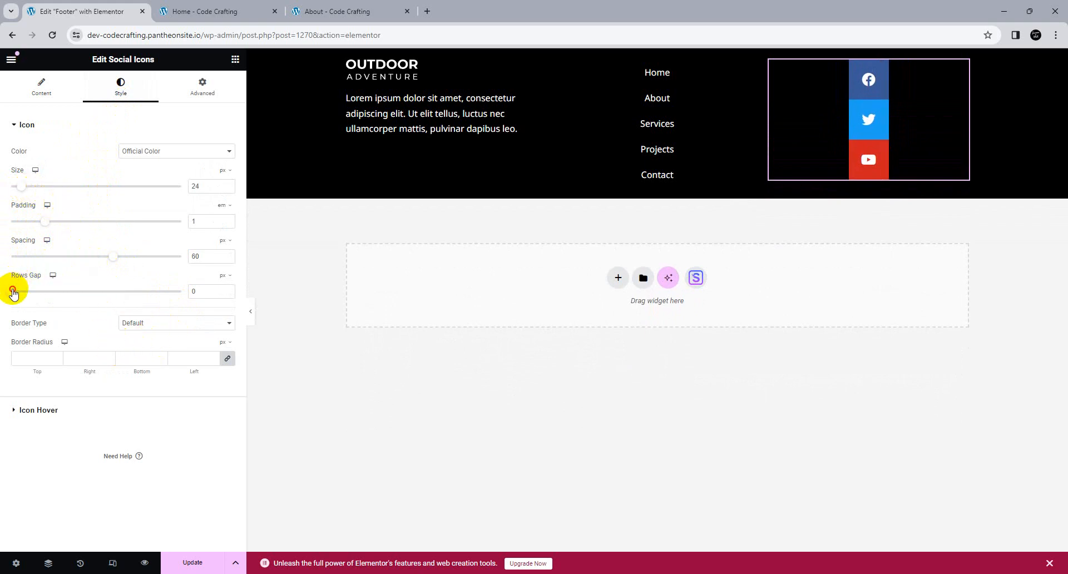
{"action": "left_click_drag", "start_coordinate": [13, 294], "coordinate": [25, 293]}
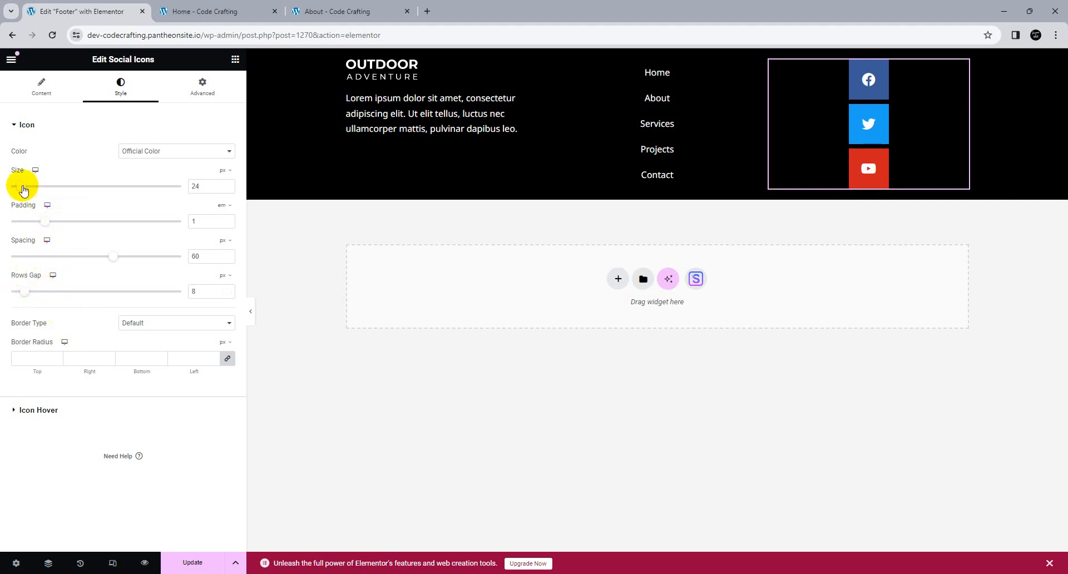
{"action": "left_click_drag", "start_coordinate": [23, 189], "coordinate": [18, 186]}
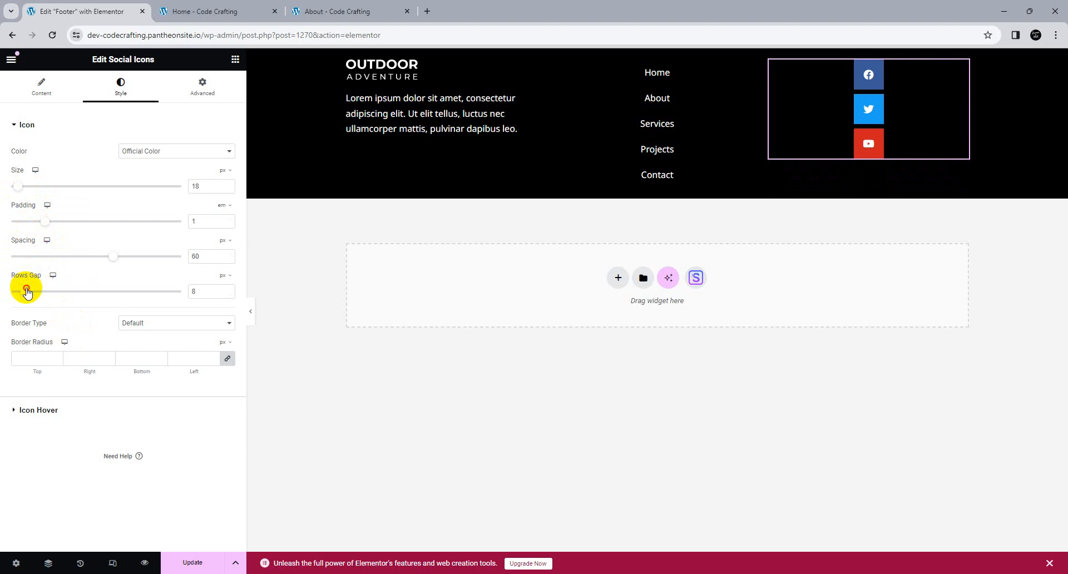
{"action": "left_click_drag", "start_coordinate": [20, 193], "coordinate": [21, 192]}
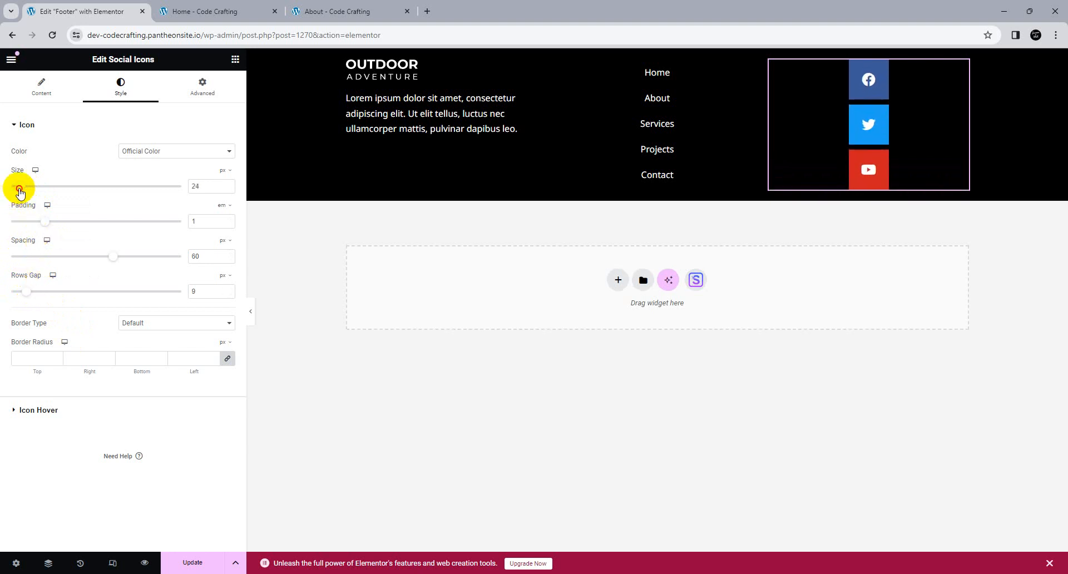
{"action": "left_click", "coordinate": [189, 563]}
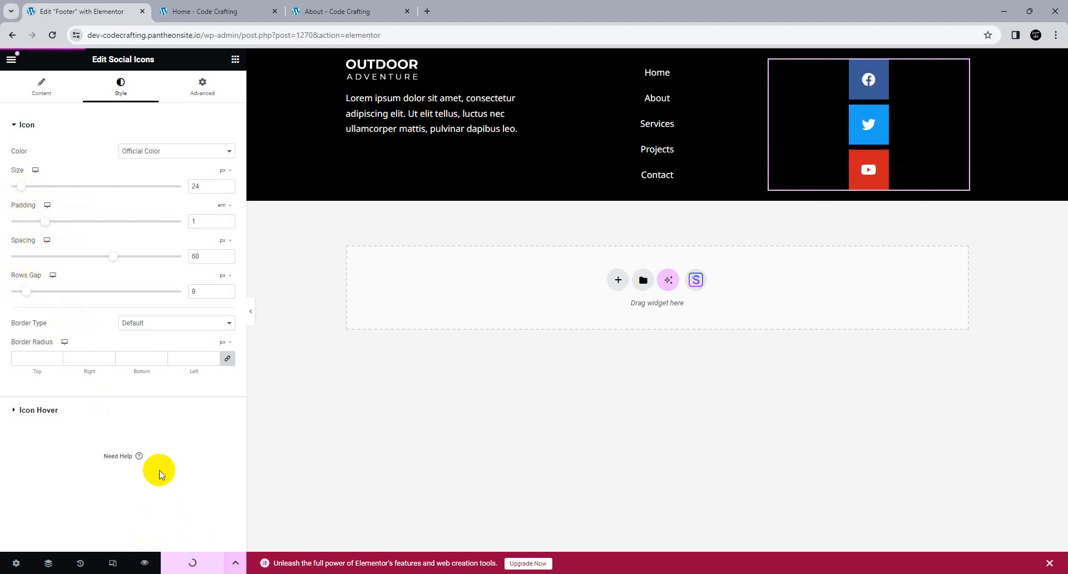
Check the updated footer on the site's Home page
{"action": "left_click", "coordinate": [186, 10]}
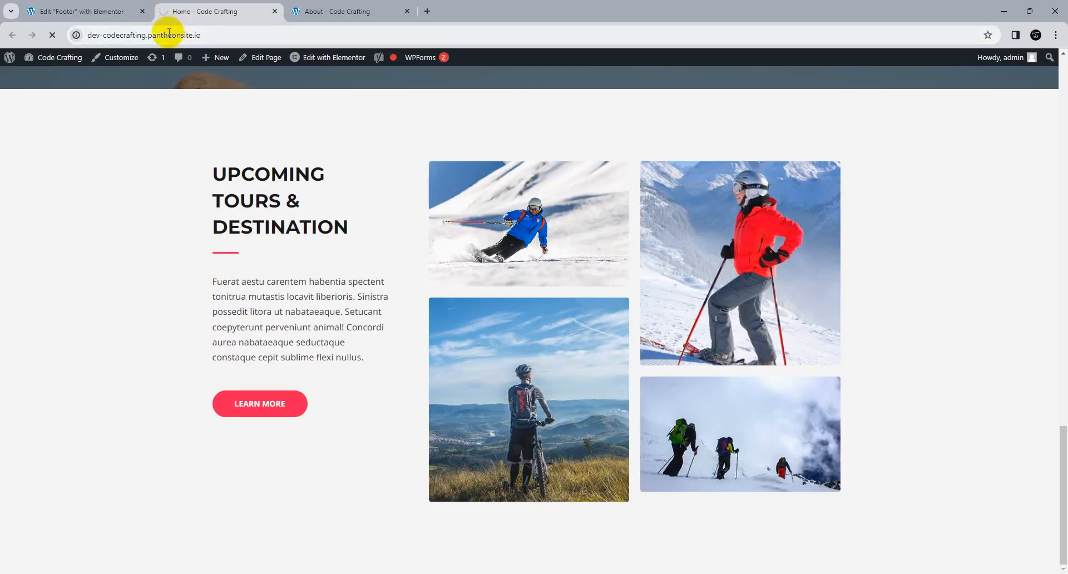